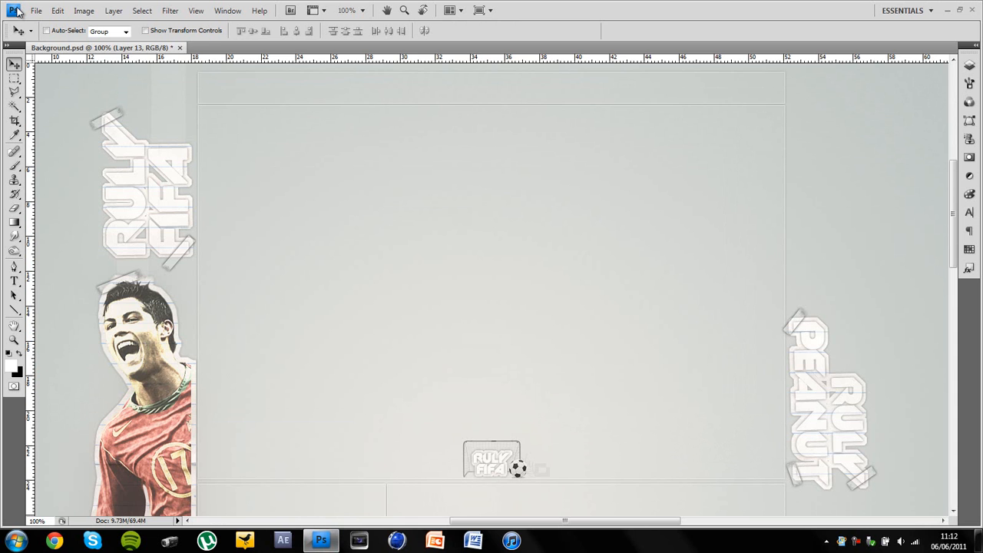
# Open the Template1.psd file from the Background Templates folder inside NEW GRAPHICS
pyautogui.click(36, 11)
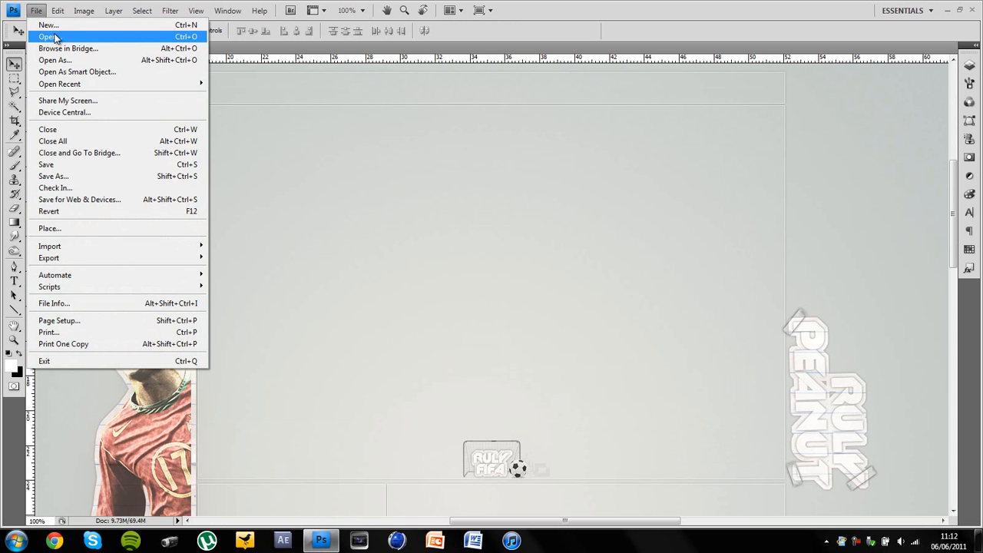
pyautogui.click(55, 37)
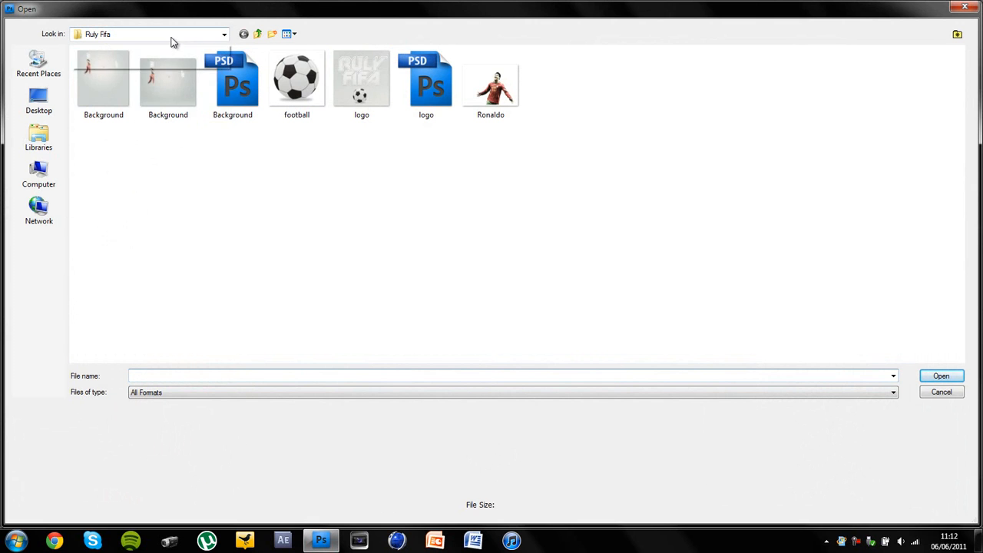
pyautogui.click(172, 42)
pyautogui.scroll(3, 147, 108)
pyautogui.click(138, 102)
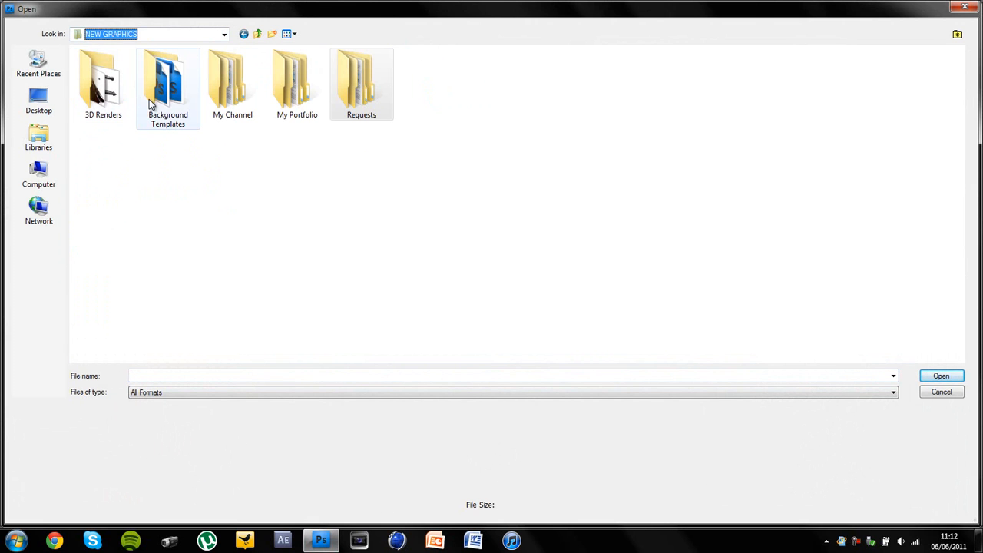
pyautogui.doubleClick(167, 84)
pyautogui.doubleClick(231, 89)
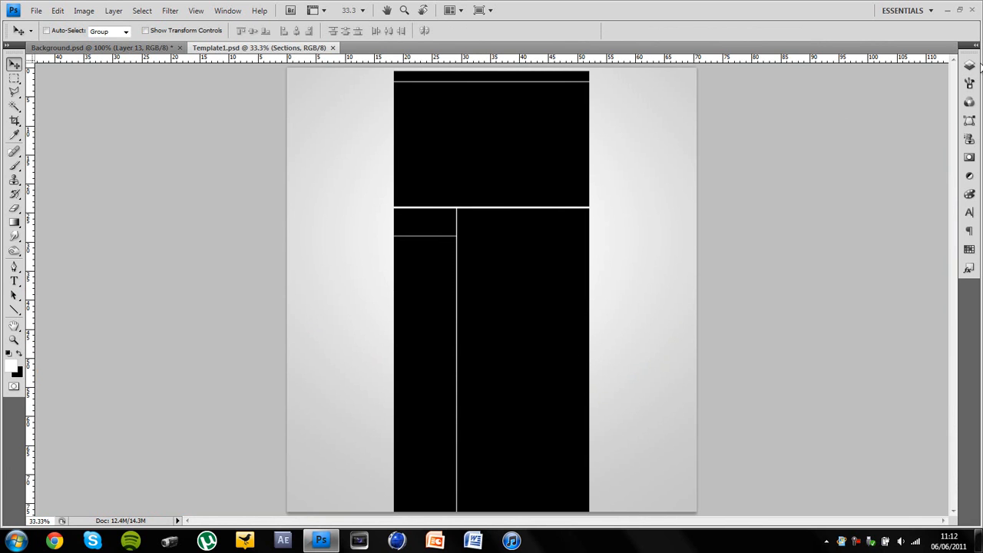
# Delete the Optional Fade layer and add a new empty layer above the Background
pyautogui.click(969, 65)
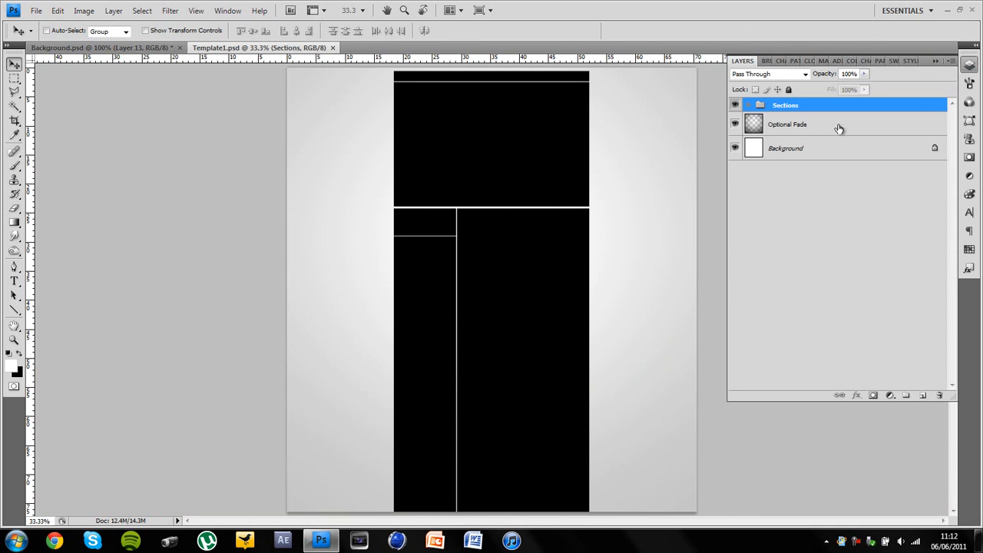
pyautogui.click(791, 132)
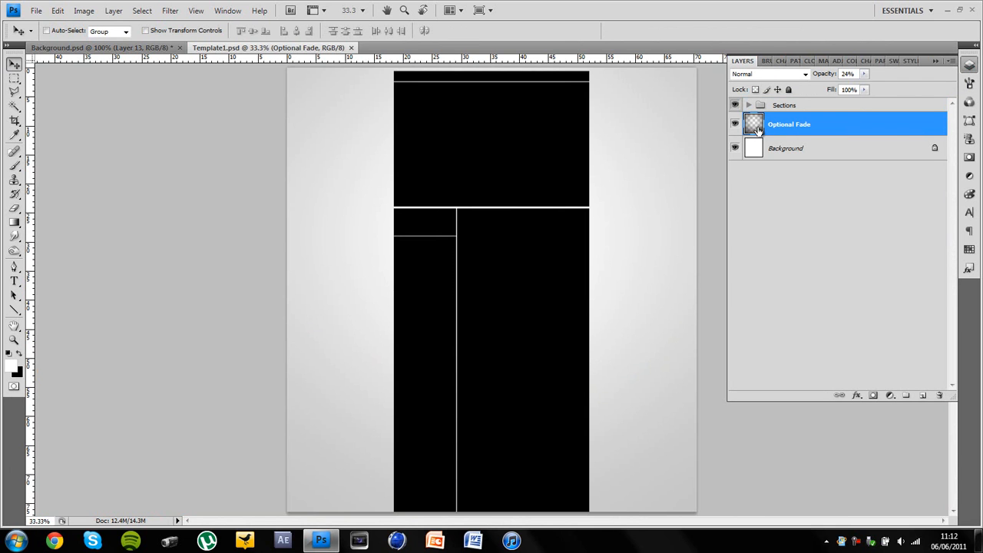
pyautogui.press('Delete')
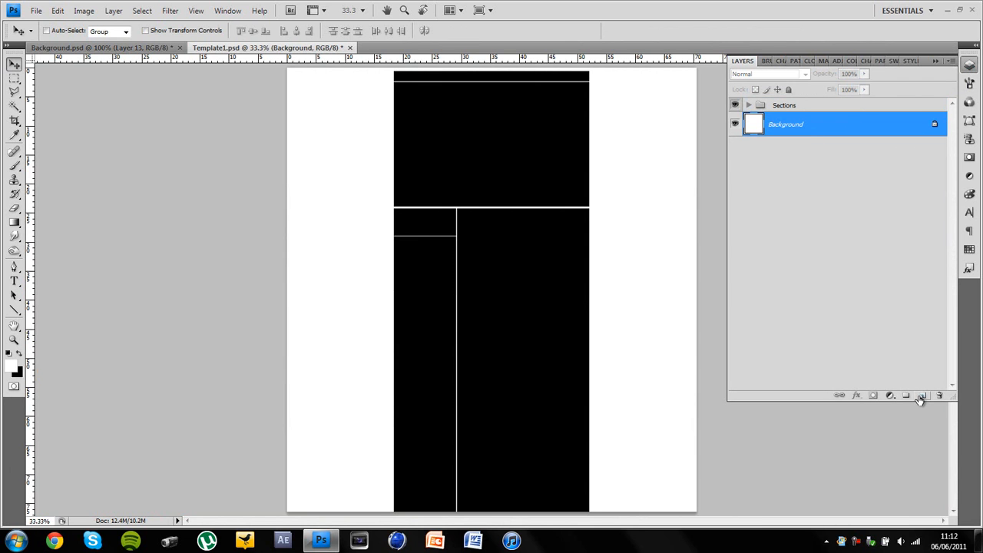
pyautogui.click(921, 396)
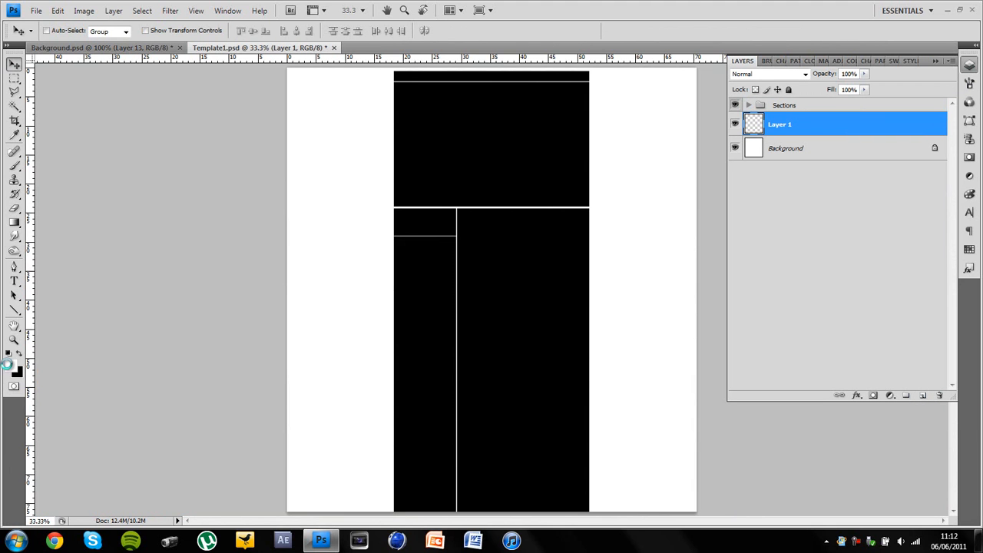
# Set the foreground colour to a very pale mint green
pyautogui.click(10, 366)
pyautogui.click(162, 282)
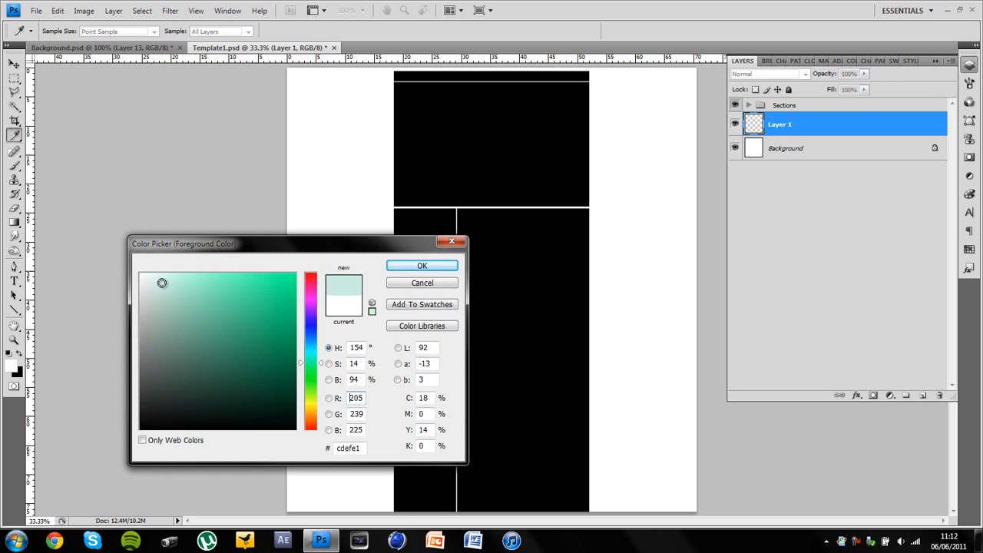
pyautogui.moveTo(160, 280); pyautogui.dragTo(161, 280)
pyautogui.click(153, 281)
pyautogui.click(419, 267)
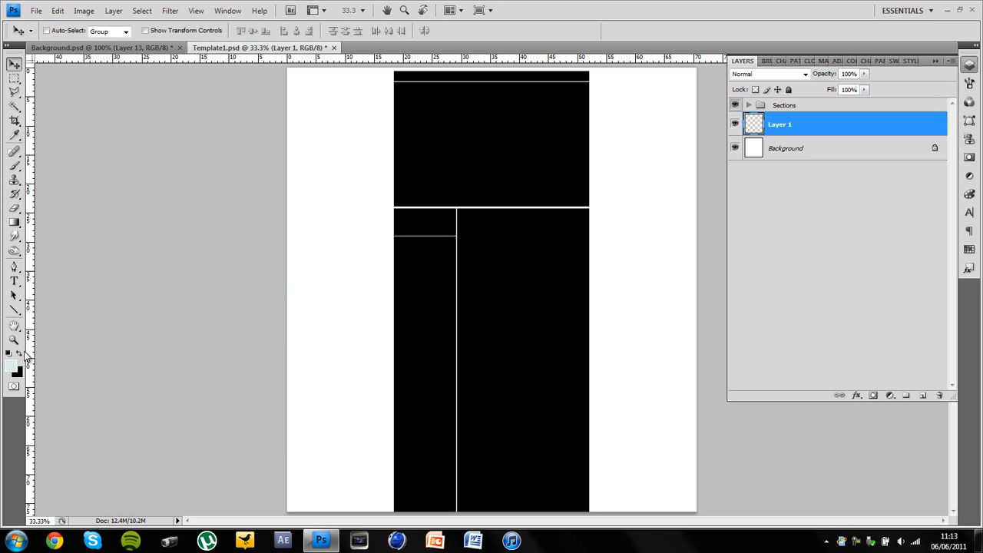
# Swap the foreground and background colours and set the new foreground to pale pink, f8e5e2
pyautogui.click(20, 354)
pyautogui.click(13, 366)
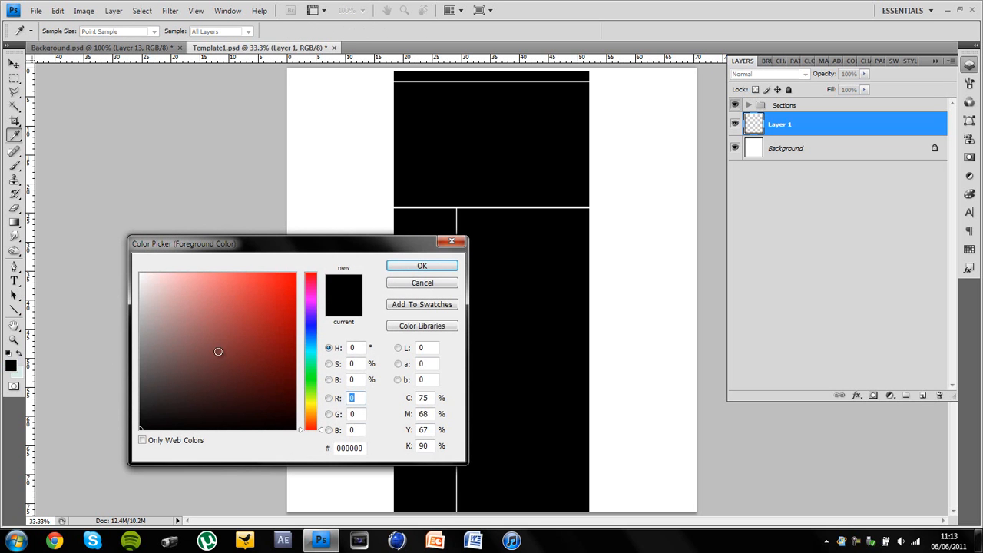
pyautogui.click(150, 283)
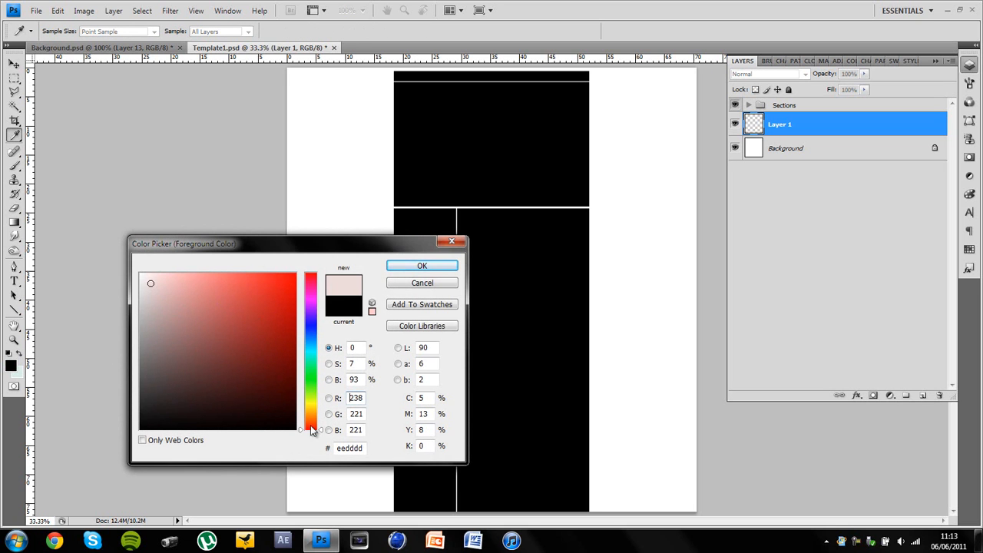
pyautogui.moveTo(303, 430); pyautogui.dragTo(312, 427)
pyautogui.click(154, 277)
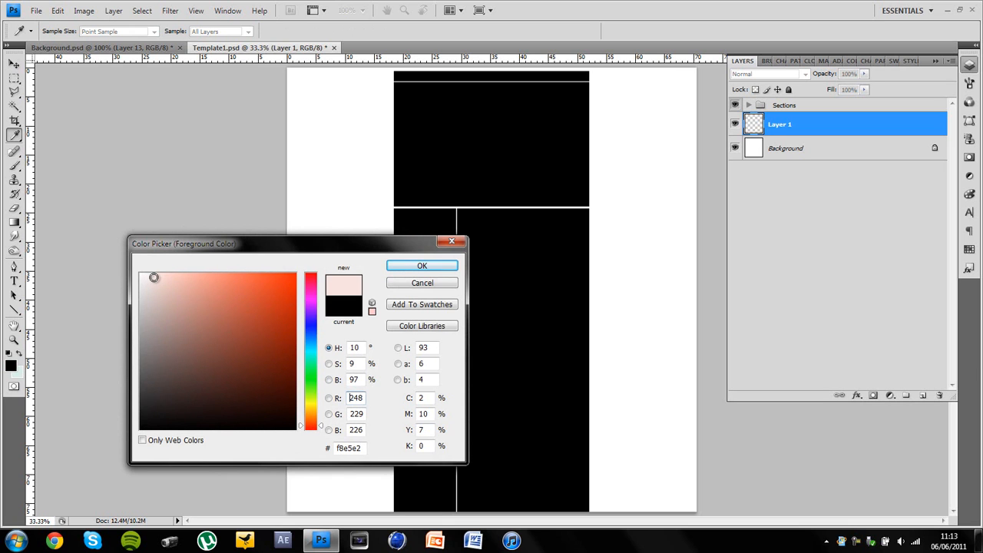
pyautogui.click(398, 267)
pyautogui.press('v')
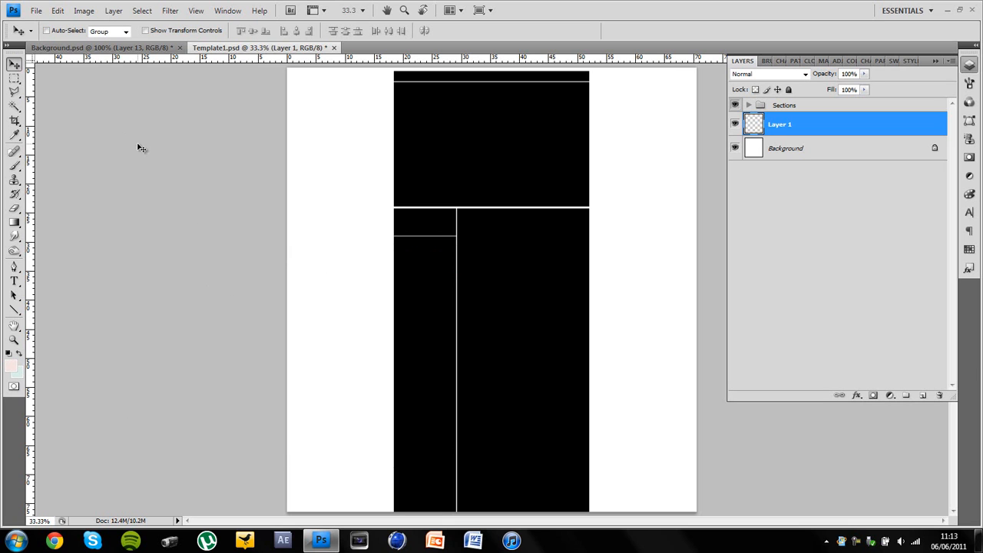
# Draw a reversed radial gradient on Layer 1 from the upper centre to the canvas's left edge and set the layer opacity to 81%
pyautogui.click(14, 222)
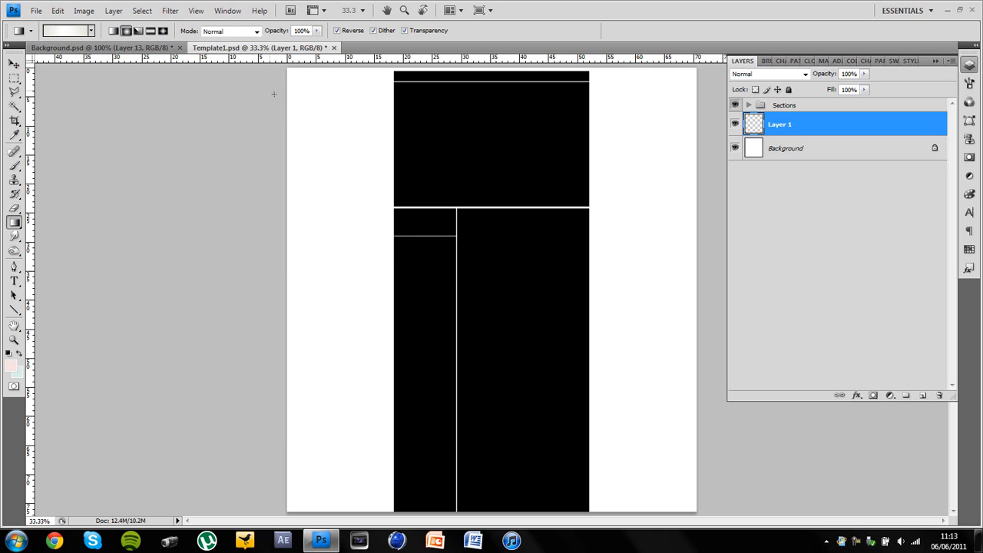
pyautogui.moveTo(476, 219); pyautogui.dragTo(277, 218)
pyautogui.moveTo(833, 77); pyautogui.dragTo(820, 79)
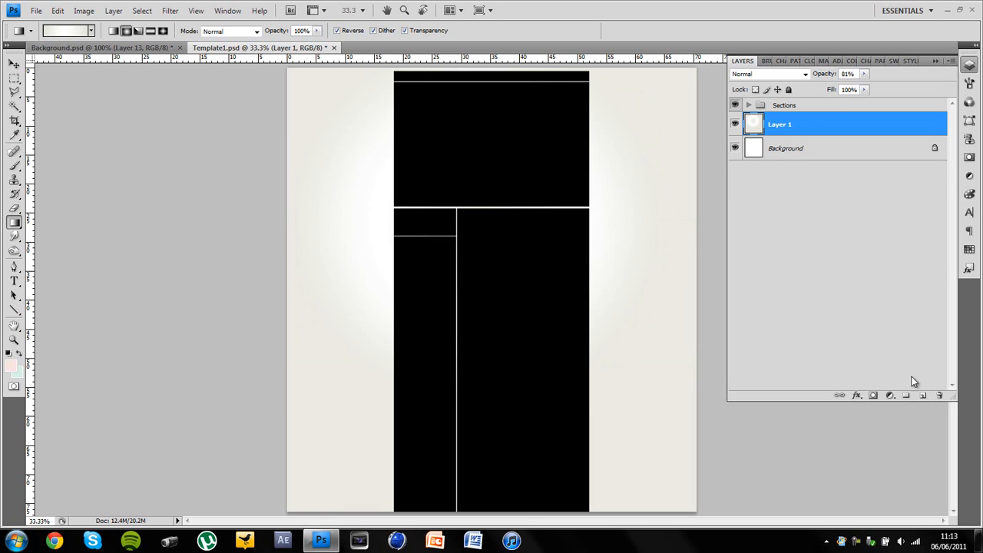
# On a new layer, draw a linear mint-to-transparent gradient from the canvas's top edge down to near its bottom
pyautogui.click(921, 396)
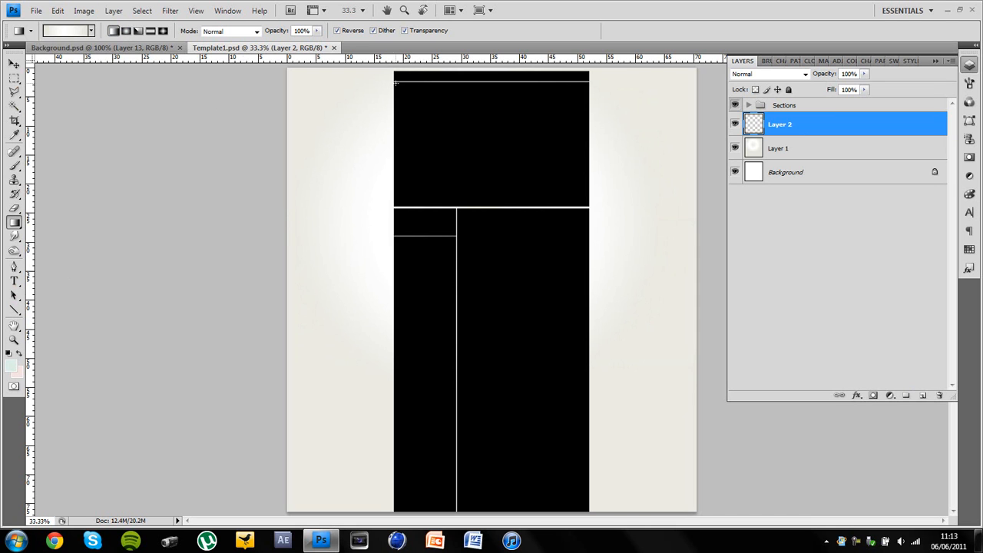
pyautogui.click(90, 31)
pyautogui.click(49, 60)
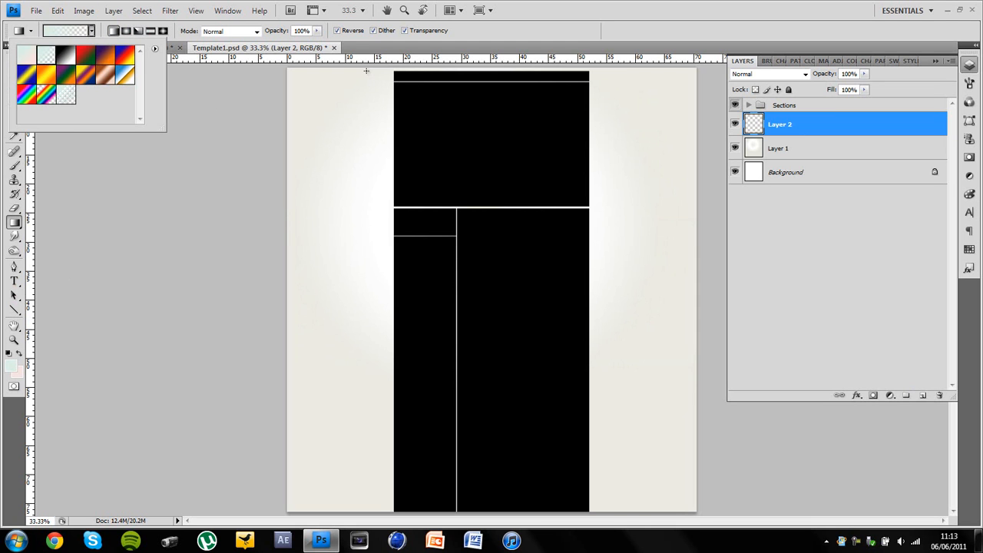
pyautogui.moveTo(365, 65); pyautogui.dragTo(368, 456)
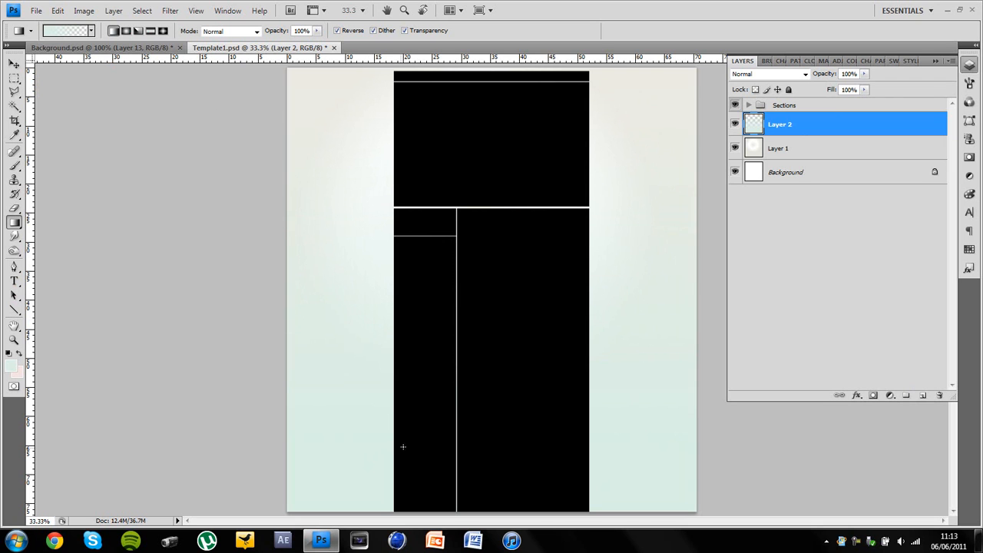
# Flip Layer 2 vertically and set its opacity to 57%
pyautogui.click(14, 63)
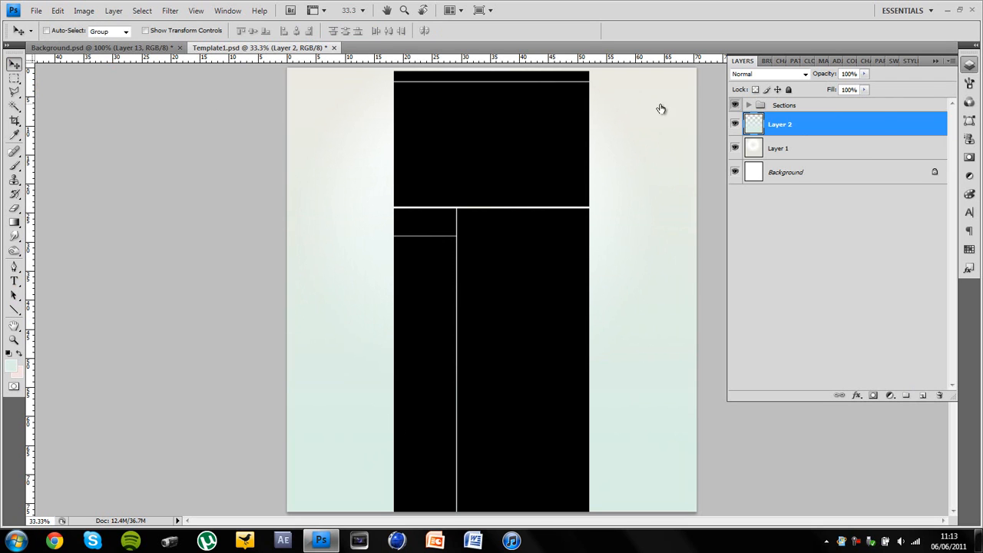
pyautogui.keyDown('shift'); pyautogui.click(853, 146); pyautogui.keyUp('shift')
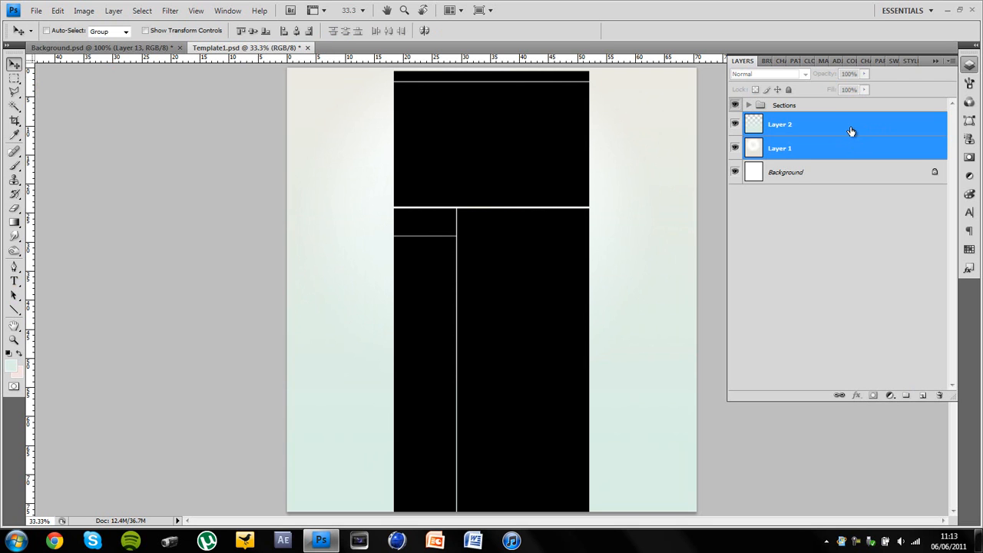
pyautogui.click(850, 131)
pyautogui.hotkey('ctrl', 't')
pyautogui.rightClick(636, 192)
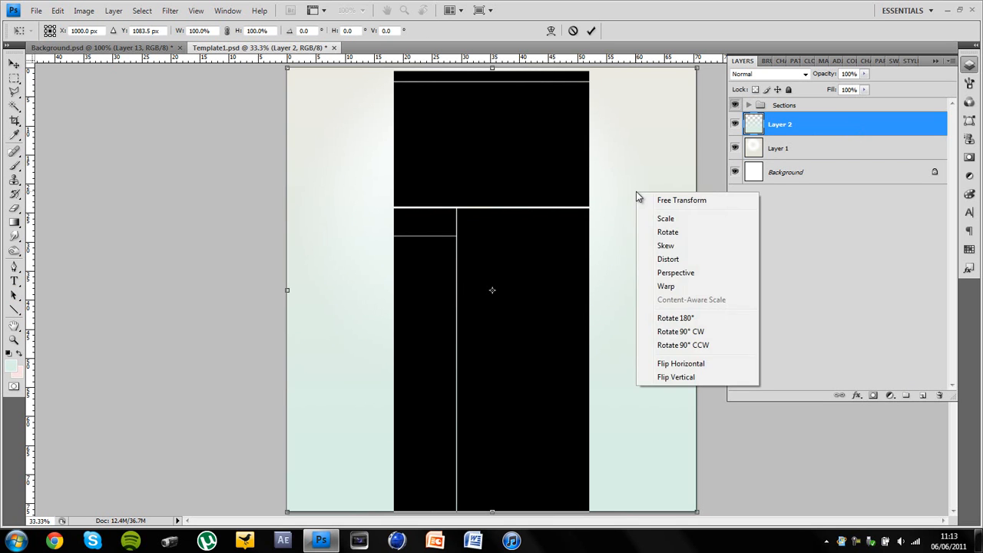
pyautogui.click(700, 377)
pyautogui.press('Return')
pyautogui.moveTo(831, 80); pyautogui.dragTo(803, 78)
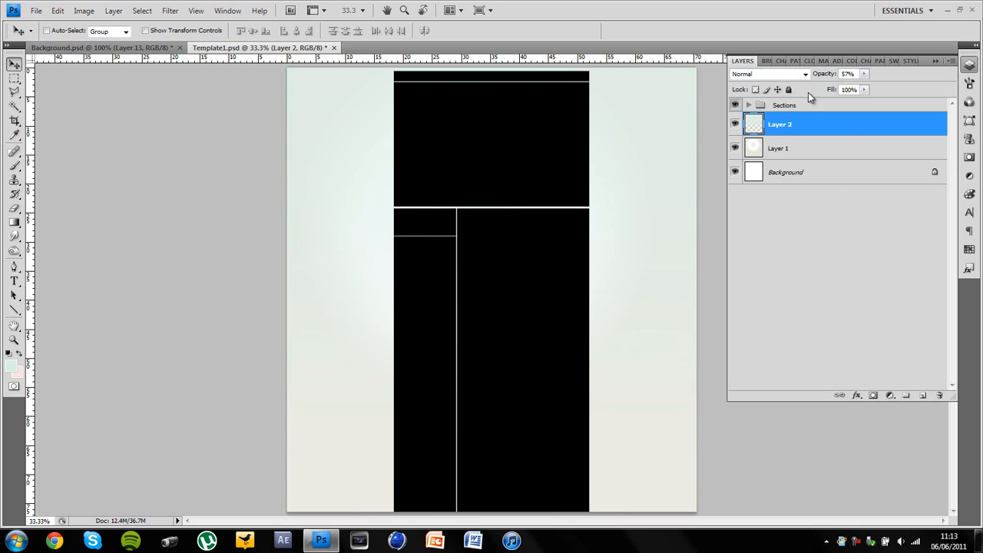
# Merge Layer 2 and Layer 1 into the Background and convert the merged background to a regular unlocked layer
pyautogui.keyDown('shift'); pyautogui.click(830, 181); pyautogui.keyUp('shift')
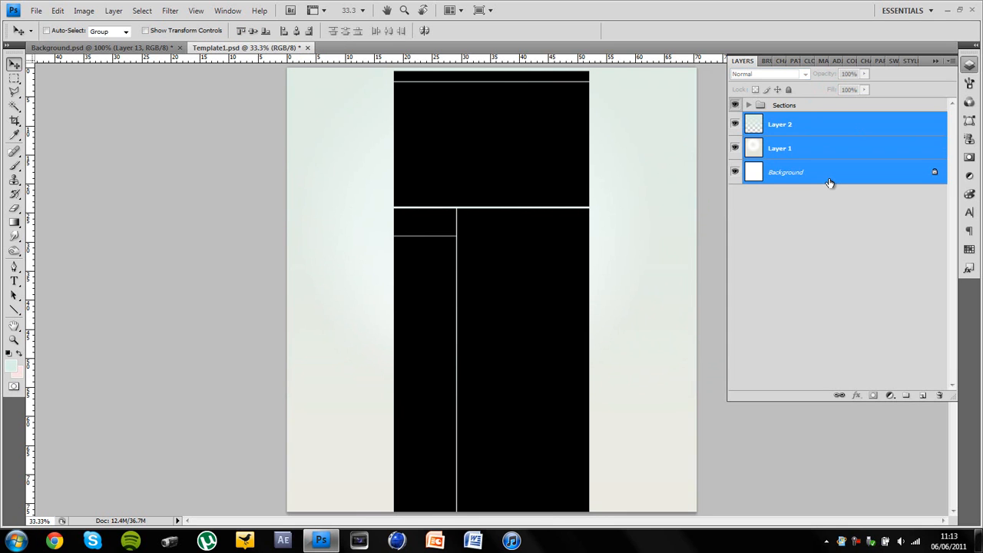
pyautogui.rightClick(823, 145)
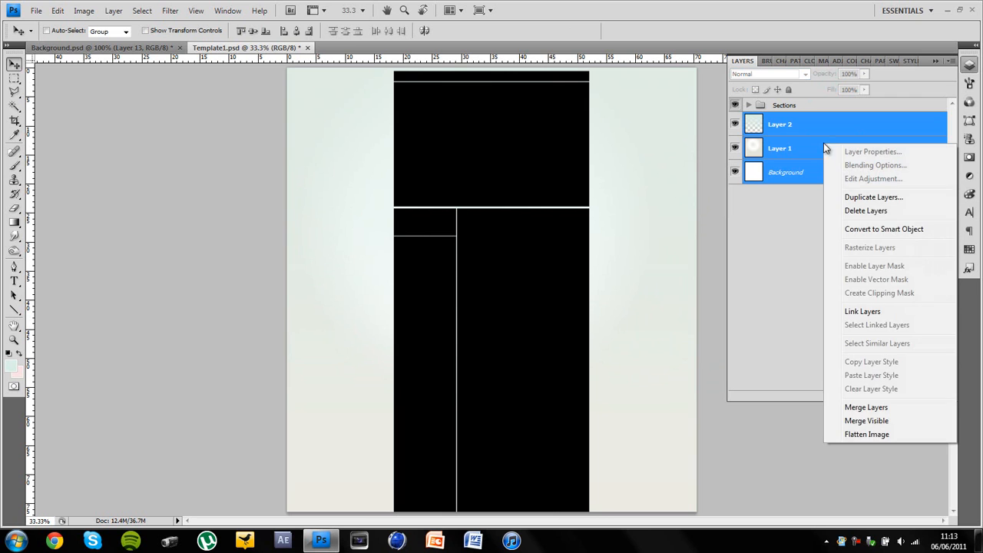
pyautogui.click(850, 411)
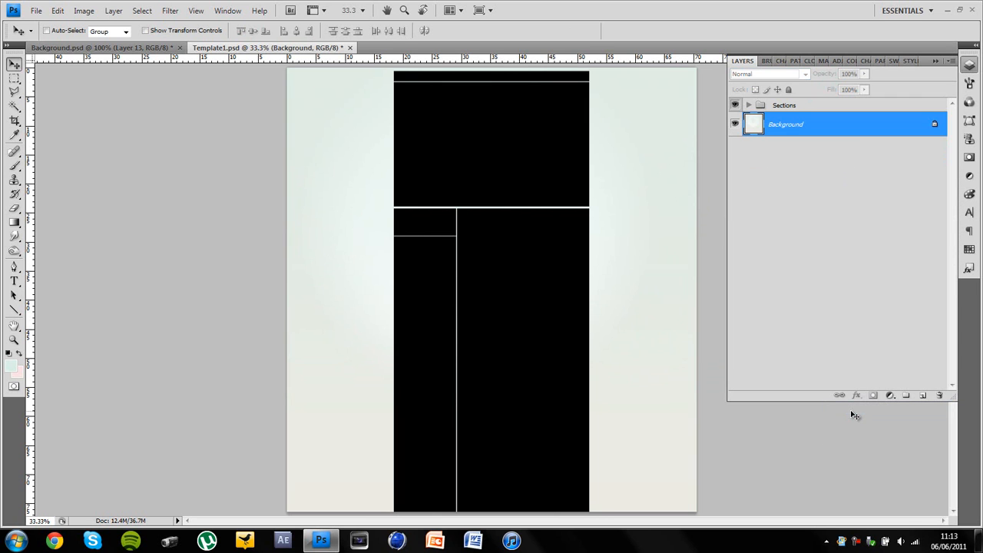
pyautogui.doubleClick(853, 130)
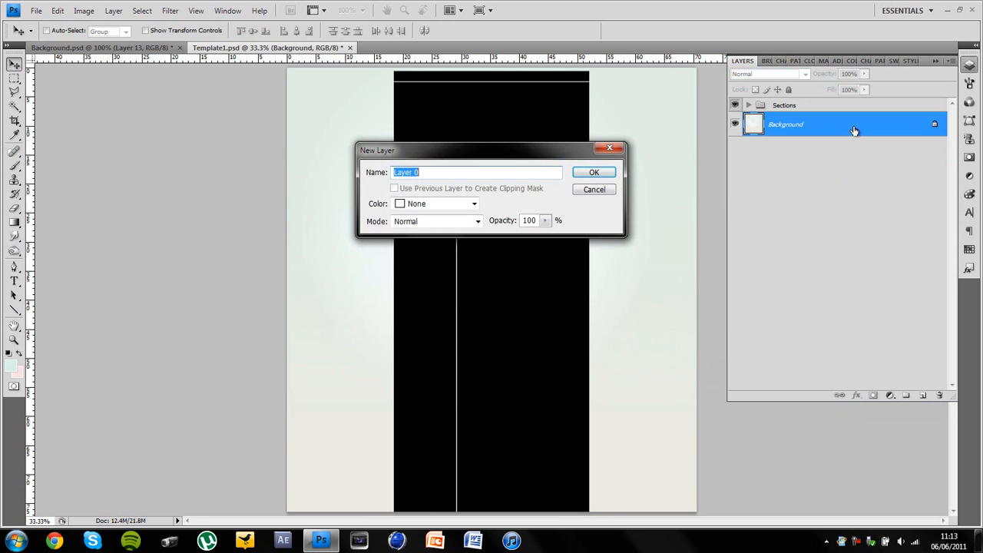
pyautogui.press('Return')
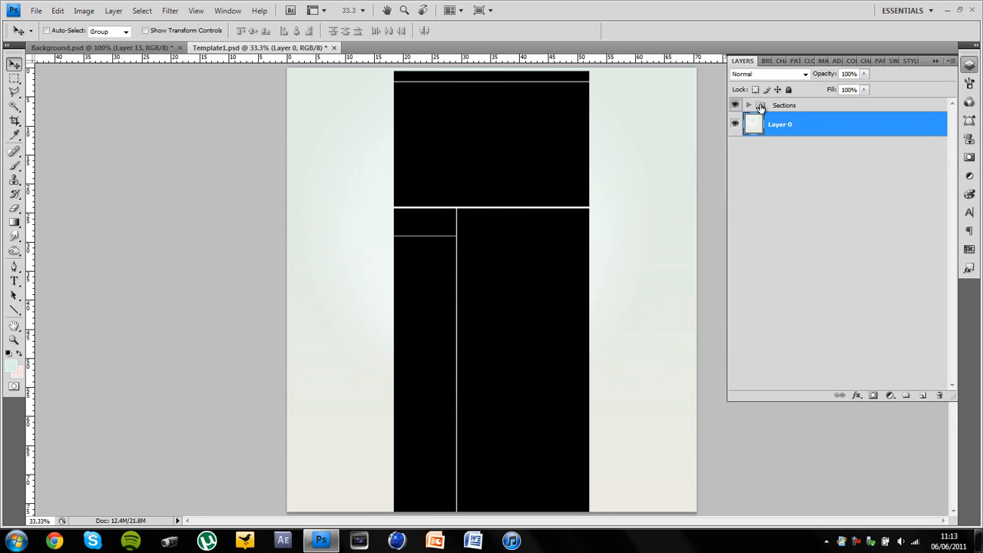
# Enable an Outer Glow style on the Channel Sections layer inside the Sections group
pyautogui.click(749, 105)
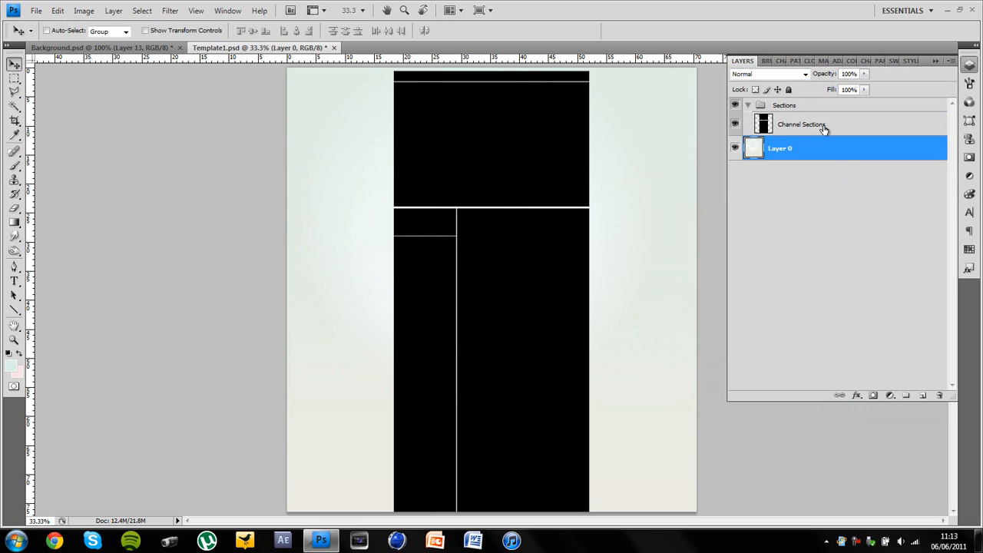
pyautogui.hotkey('ctrl', '+')
pyautogui.hotkey('ctrl', '+')
pyautogui.hotkey('ctrl', '+')
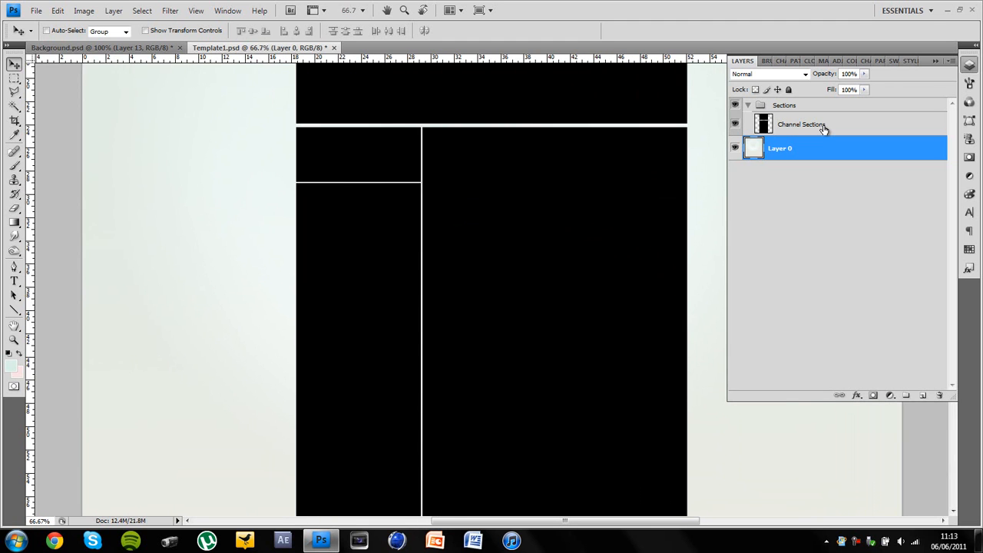
pyautogui.scroll(8, 689, 213)
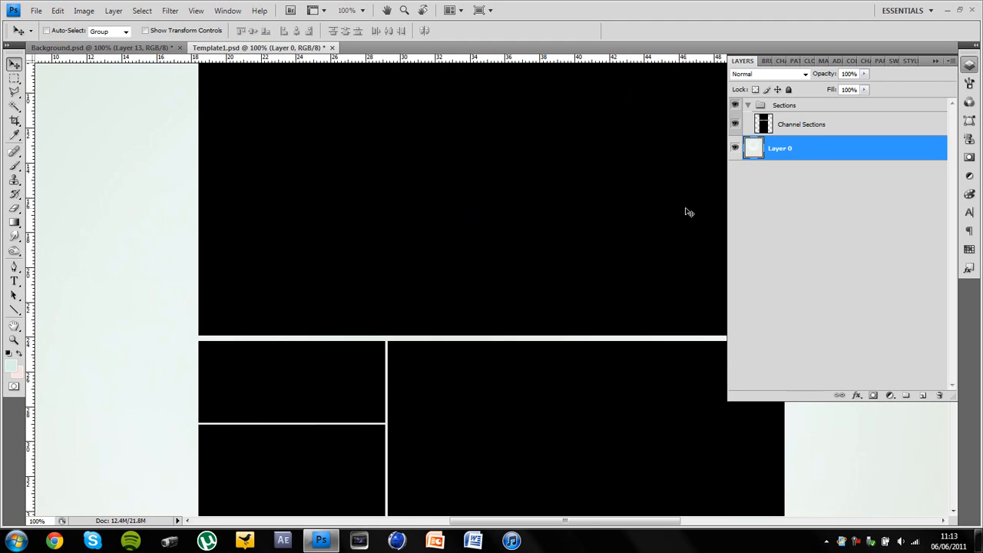
pyautogui.doubleClick(865, 129)
pyautogui.moveTo(274, 253); pyautogui.dragTo(622, 123)
pyautogui.click(440, 198)
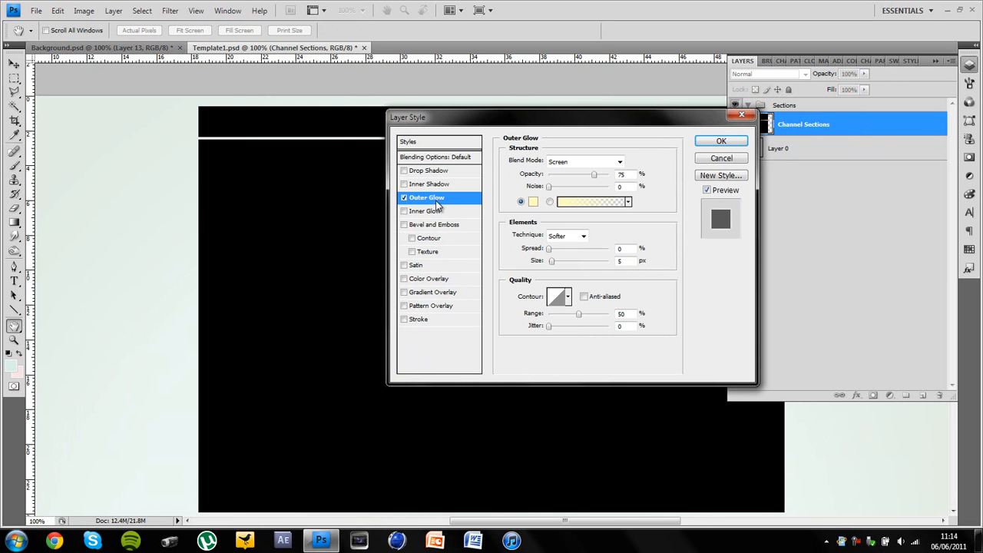
# Set the outer glow's colour to black (000000) and its blend mode to Normal
pyautogui.click(534, 201)
pyautogui.click(275, 326)
pyautogui.moveTo(274, 327); pyautogui.dragTo(96, 461)
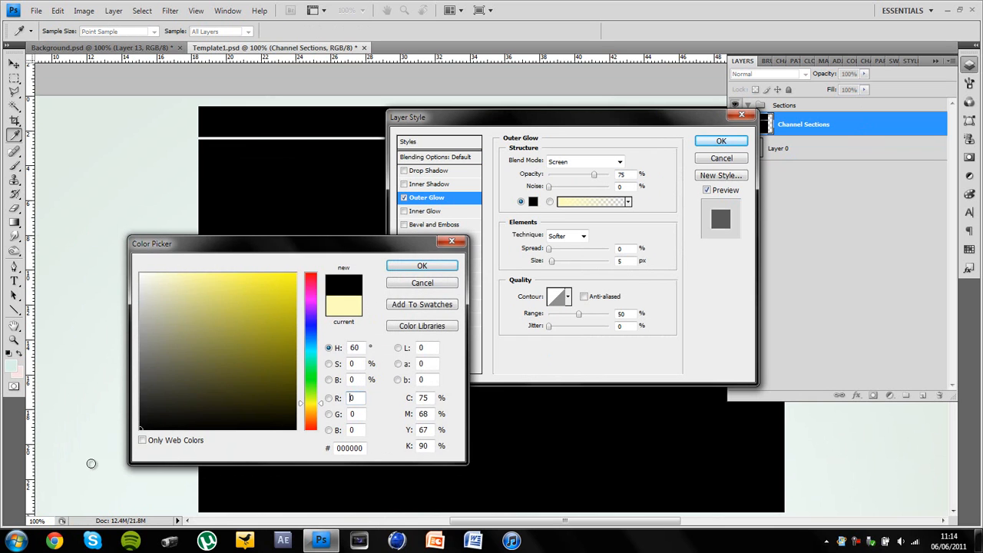
pyautogui.click(419, 266)
pyautogui.click(619, 161)
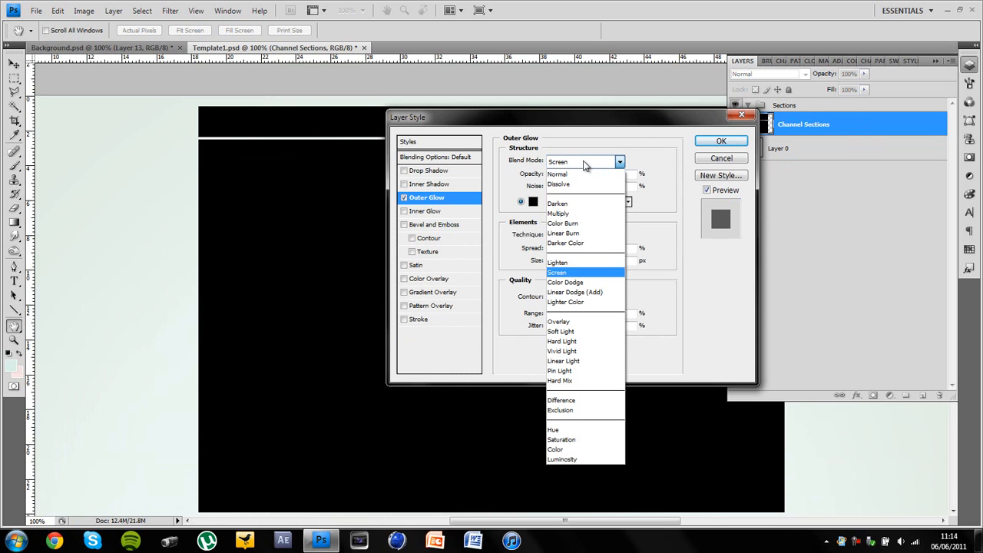
pyautogui.click(583, 174)
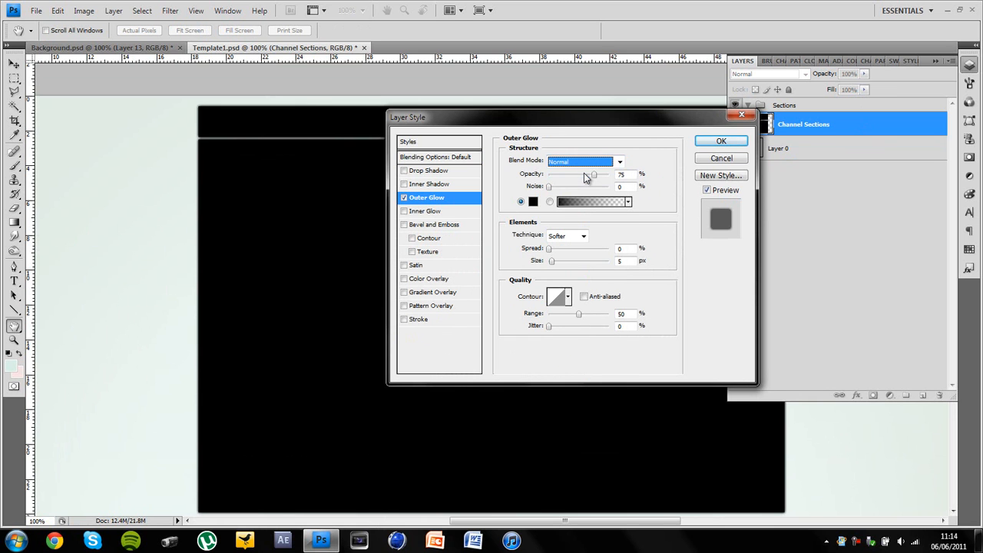
# Set the outer glow's opacity to 19% and add a 1 px white (ffffff) outside stroke in Overlay blend mode
pyautogui.click(568, 176)
pyautogui.moveTo(566, 177); pyautogui.dragTo(562, 178)
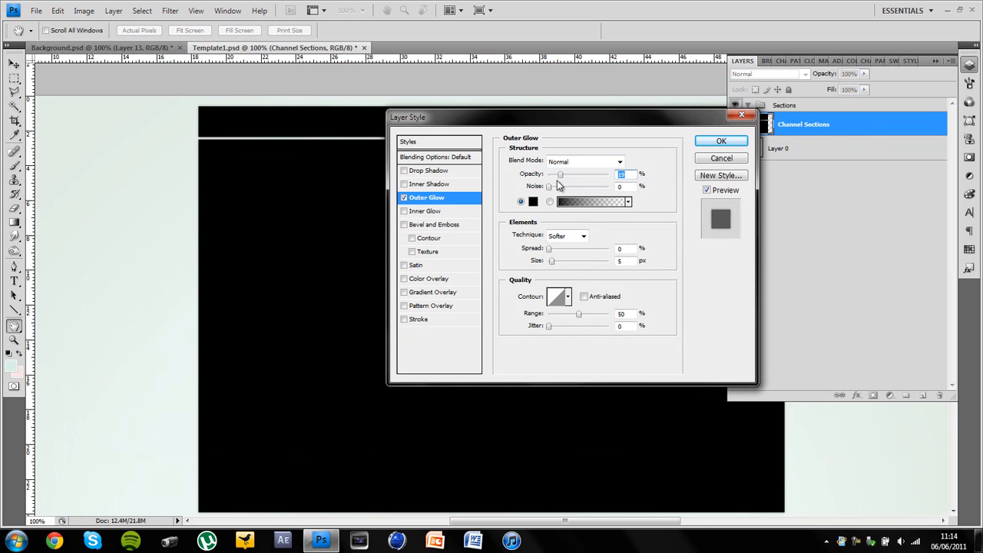
pyautogui.click(413, 318)
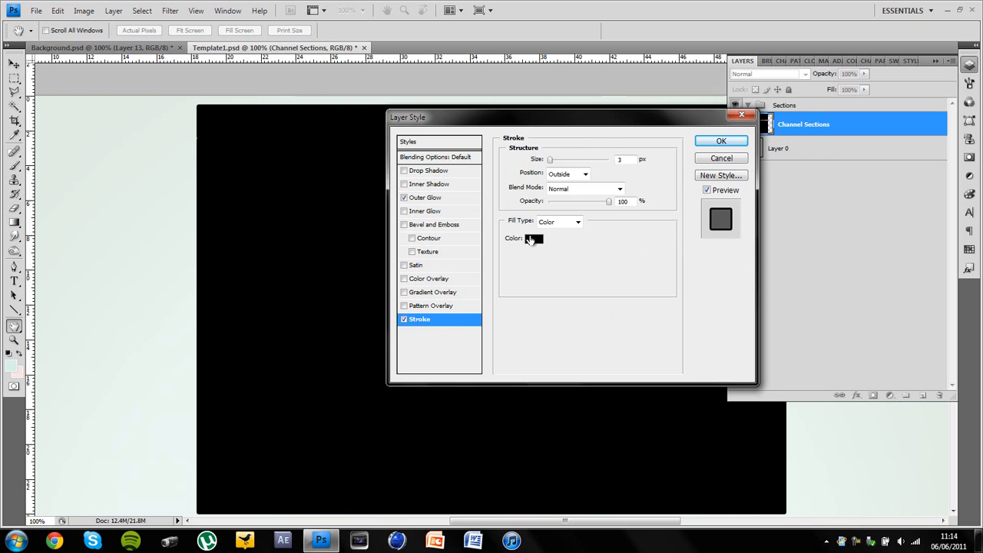
pyautogui.click(534, 238)
pyautogui.moveTo(258, 324); pyautogui.dragTo(123, 239)
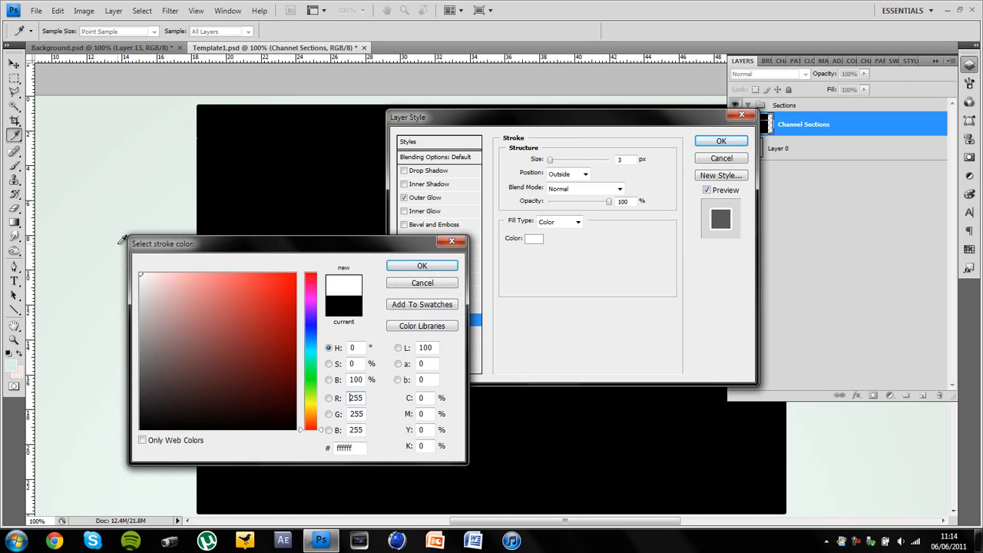
pyautogui.click(426, 268)
pyautogui.moveTo(549, 160); pyautogui.dragTo(545, 160)
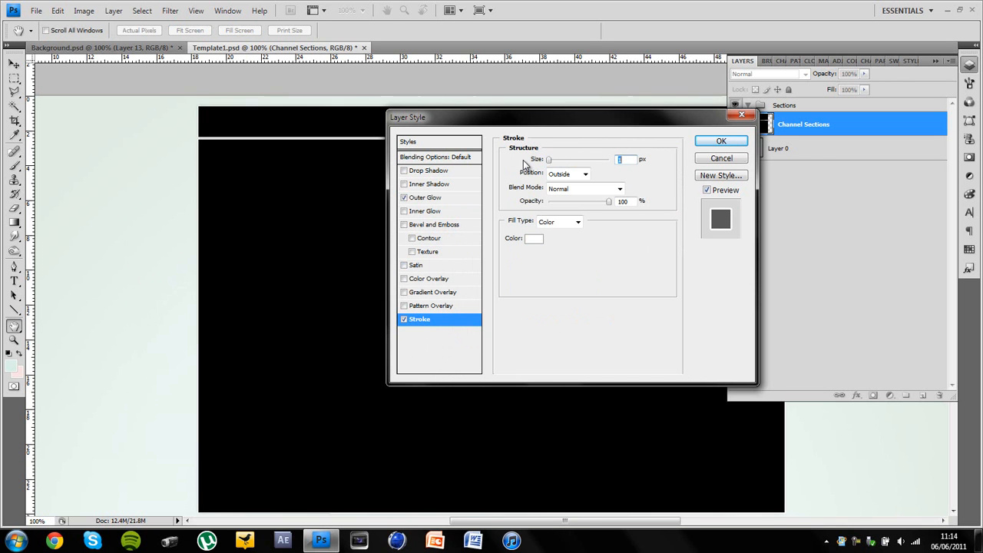
pyautogui.click(565, 190)
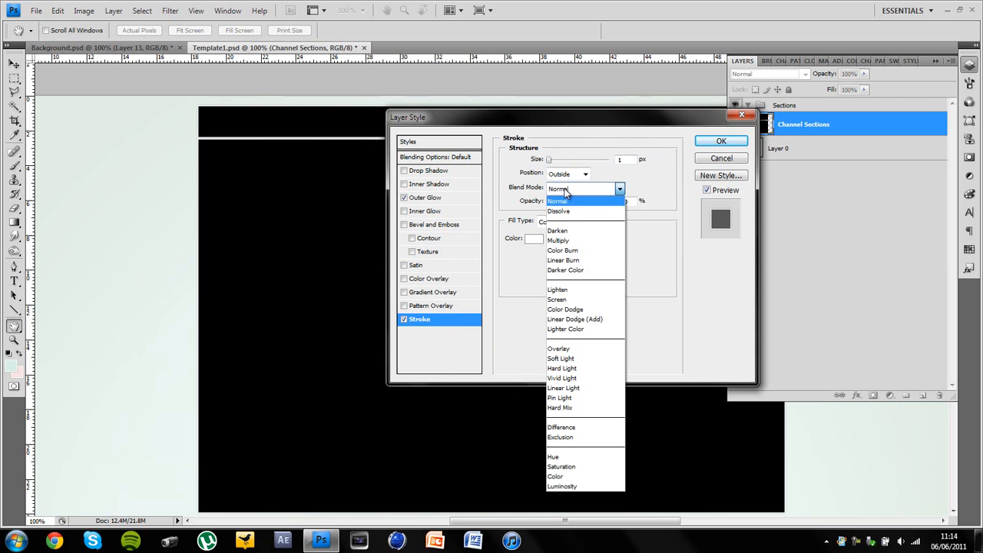
pyautogui.click(573, 347)
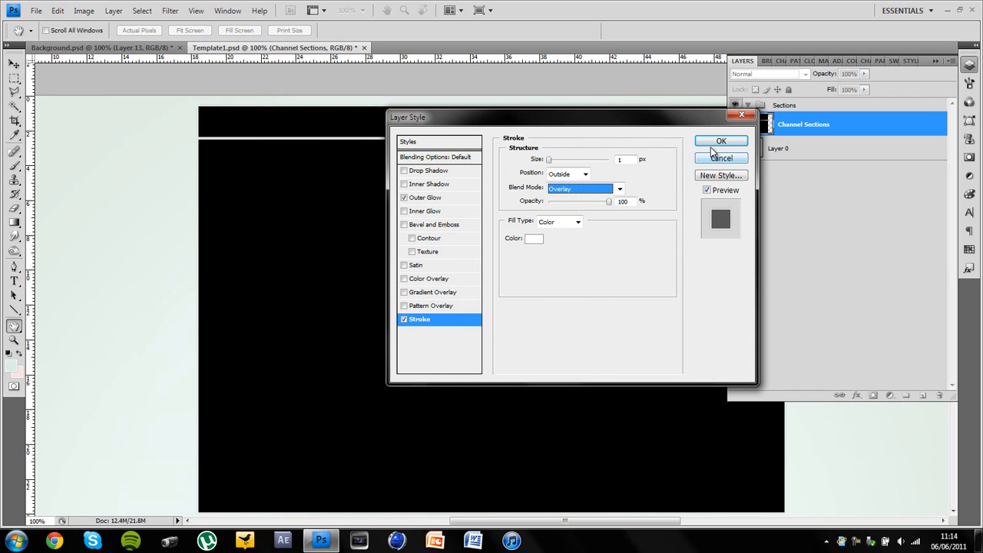
# Add a white colour overlay in Overlay blend mode to the Channel Sections layer, lower its opacity, and apply the styles
pyautogui.click(430, 279)
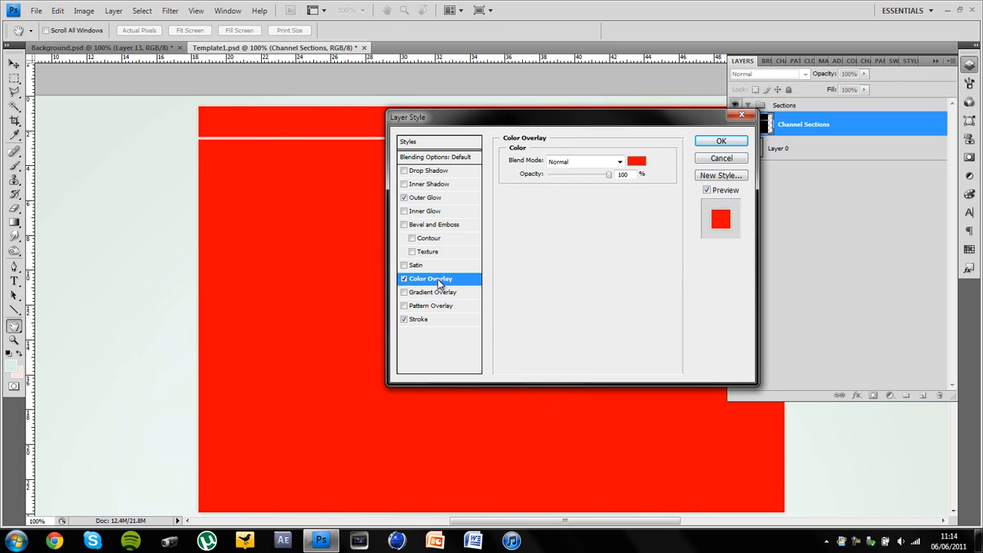
pyautogui.click(638, 161)
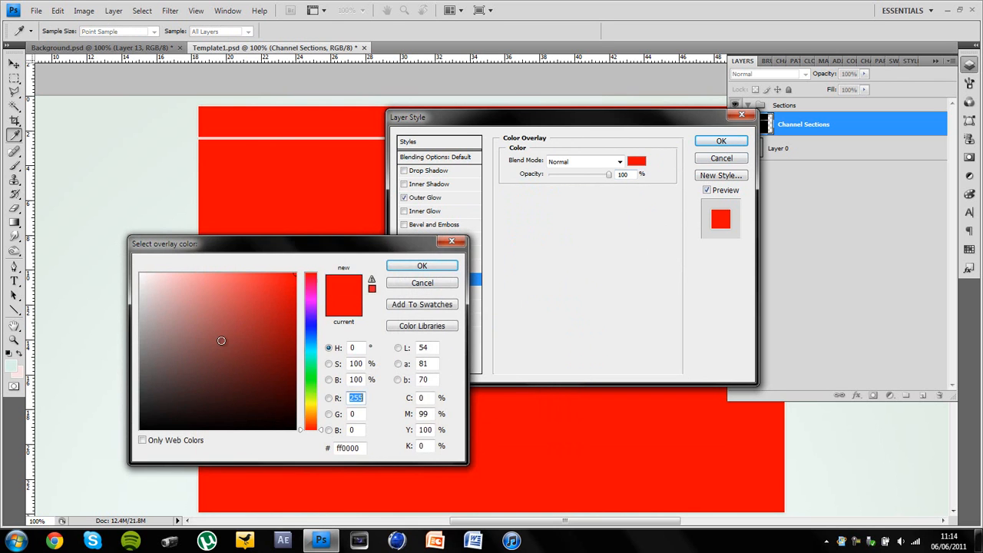
pyautogui.click(140, 274)
pyautogui.click(421, 265)
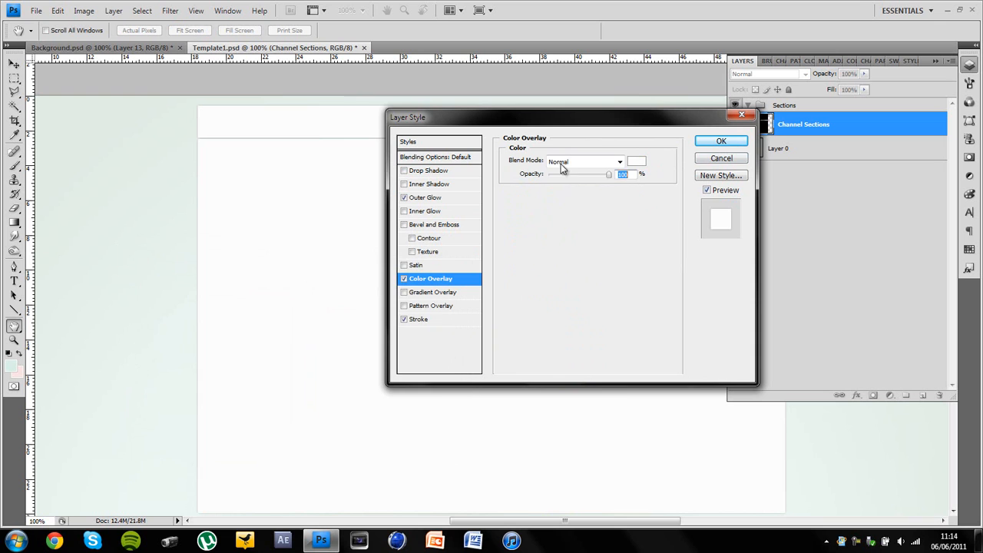
pyautogui.click(560, 162)
pyautogui.click(560, 323)
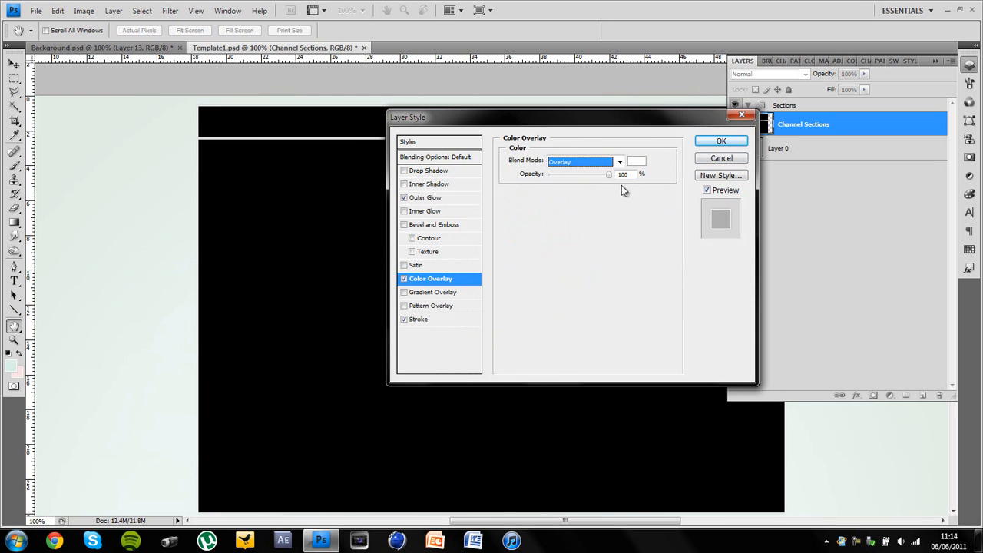
pyautogui.doubleClick(619, 179)
pyautogui.write('20')
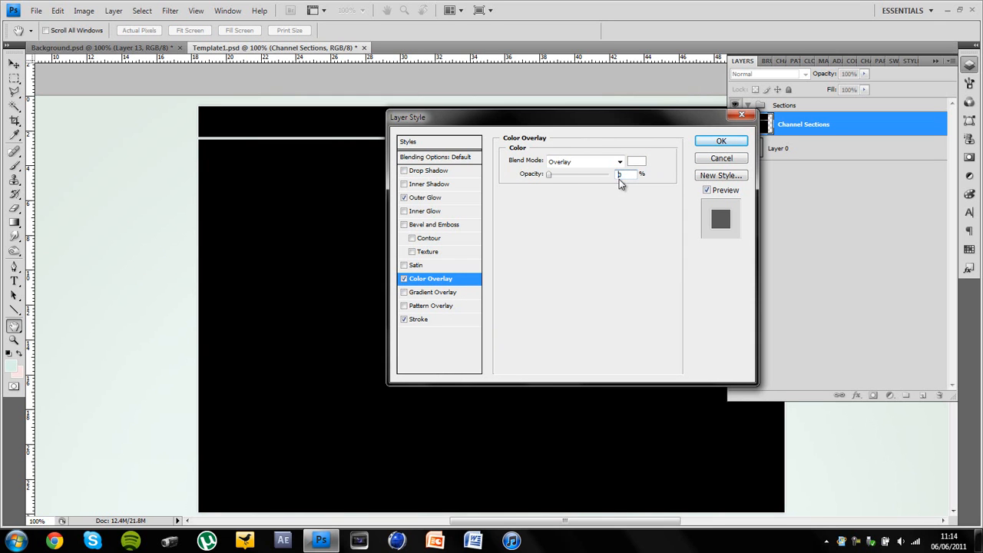
pyautogui.press('Return')
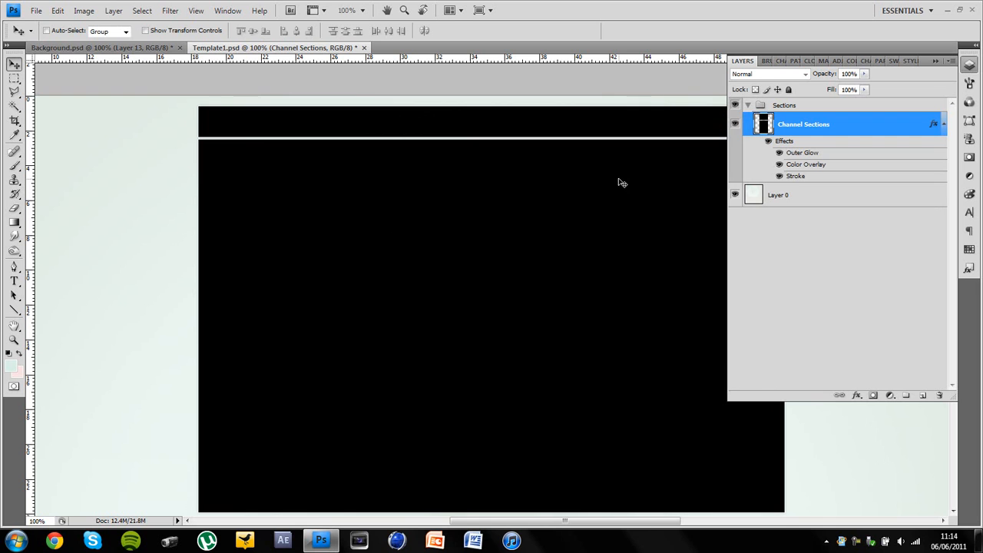
# Set the Channel Sections layer's fill opacity to 0% and its overall opacity to 50% in the blending options
pyautogui.doubleClick(841, 126)
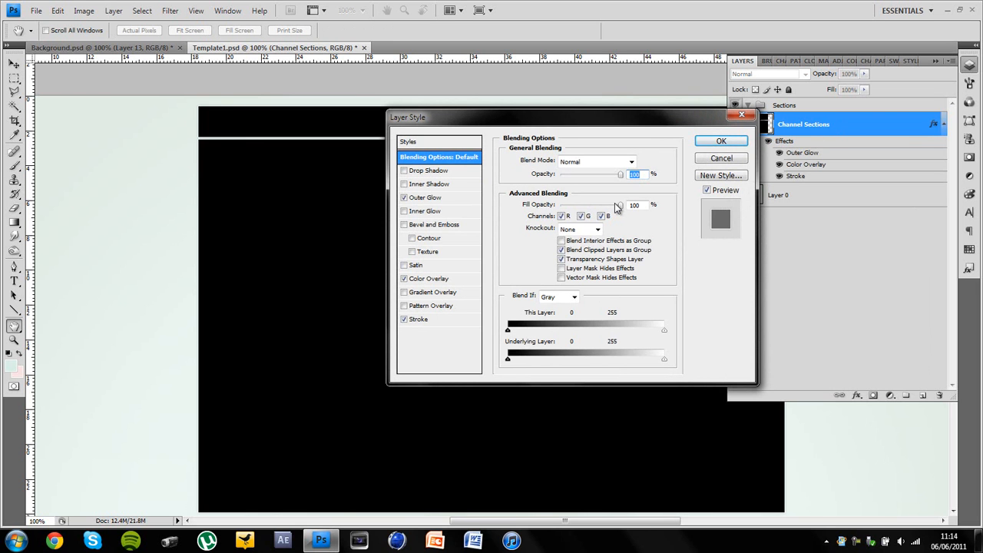
pyautogui.moveTo(621, 209); pyautogui.dragTo(485, 215)
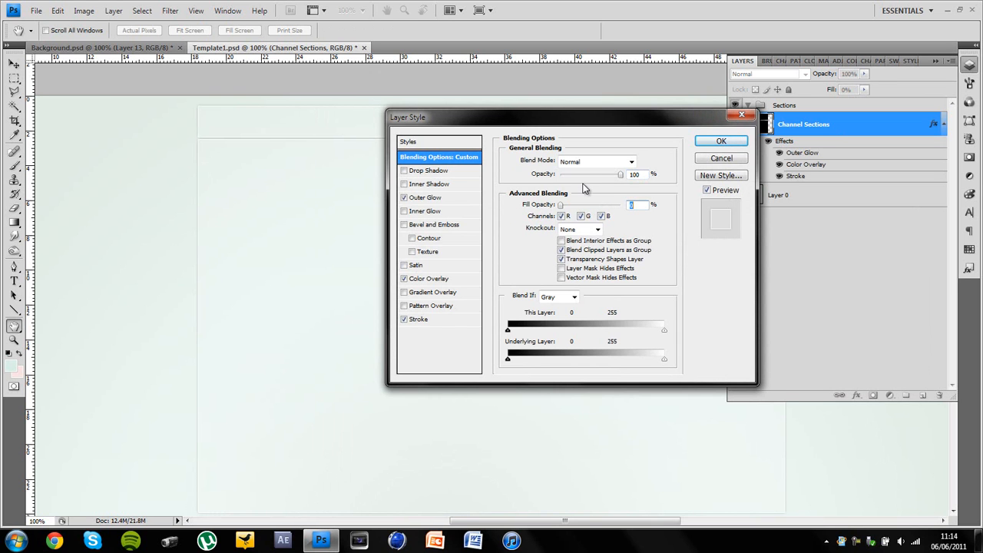
pyautogui.click(623, 176)
pyautogui.write('50')
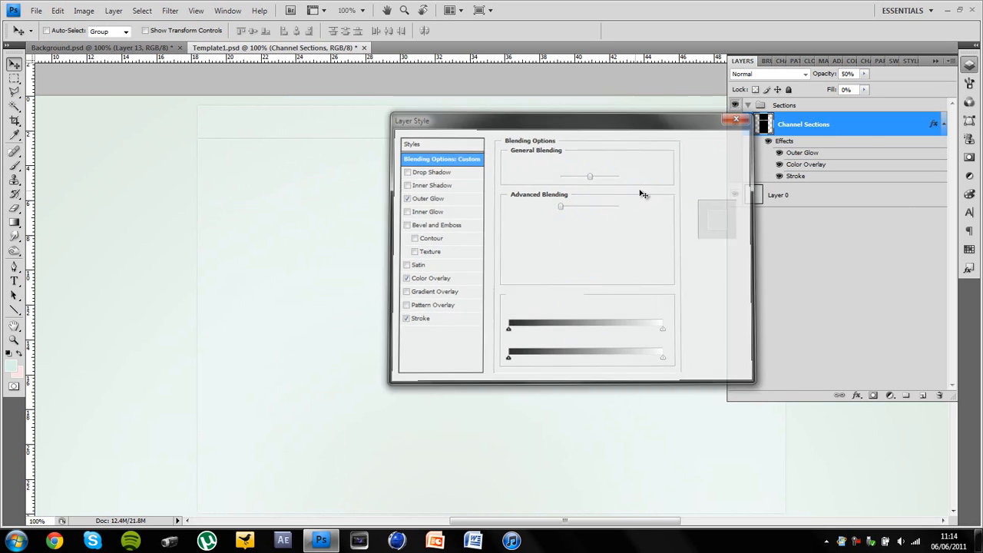
# Check the styled section boxes across the canvas and collapse the effects list of the Channel Sections layer
pyautogui.click(969, 65)
pyautogui.scroll(-1, 818, 205)
pyautogui.scroll(-10, 818, 207)
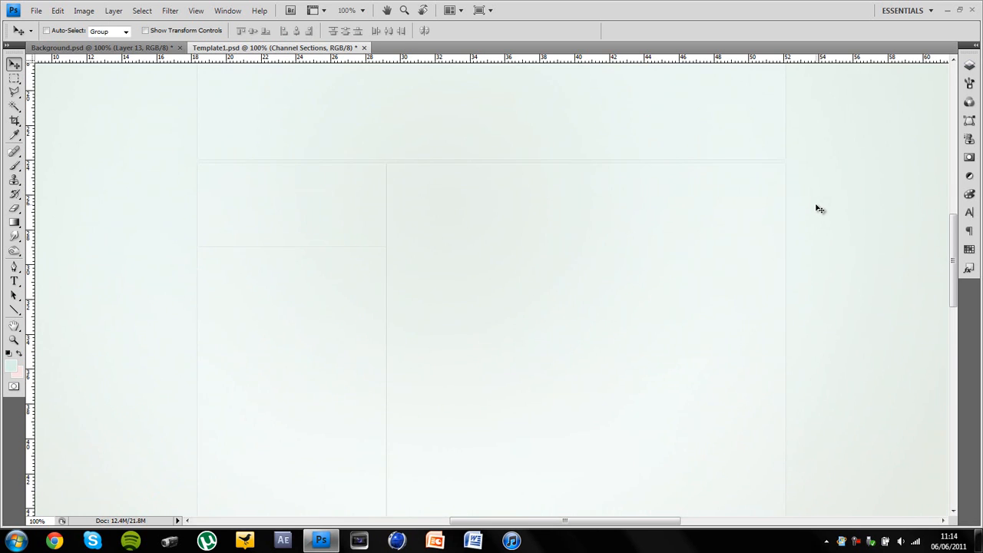
pyautogui.scroll(7, 820, 212)
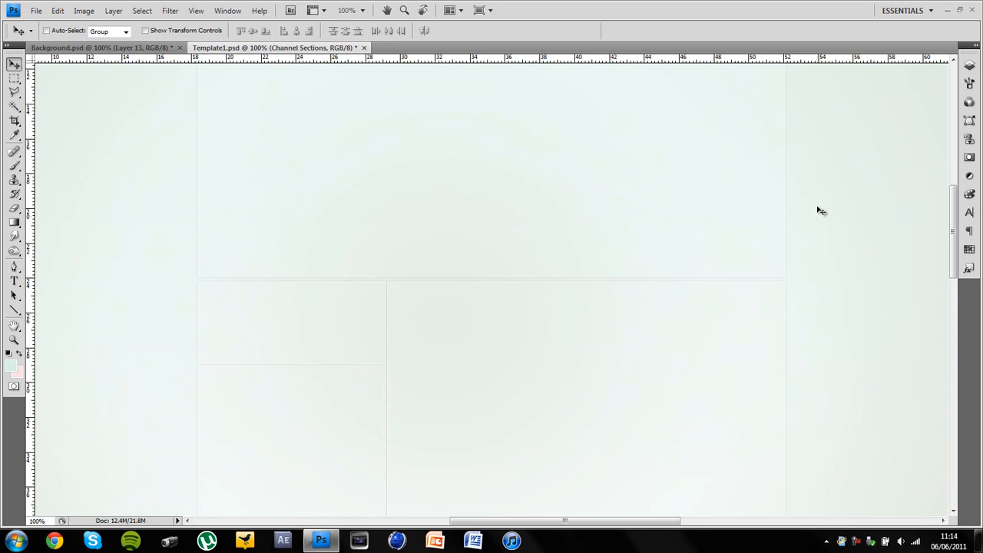
pyautogui.scroll(4, 877, 154)
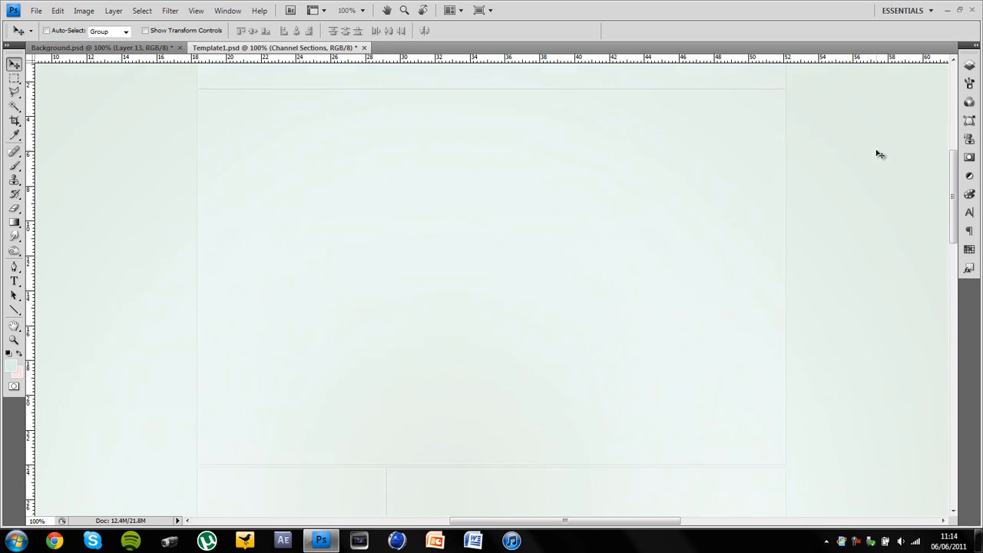
pyautogui.click(969, 67)
pyautogui.click(943, 124)
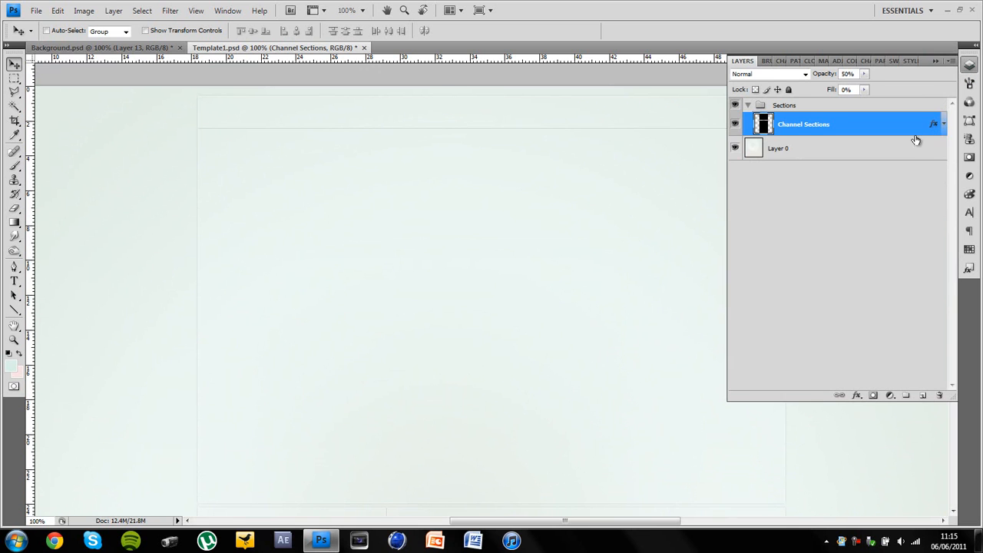
# Create a new layer above Layer 0 and fill it with black using the default foreground colour
pyautogui.click(872, 154)
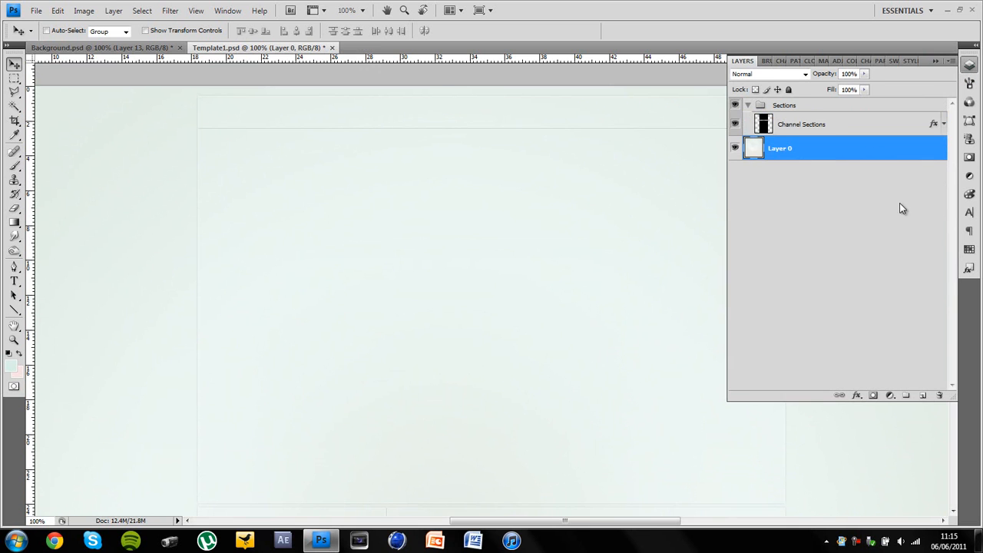
pyautogui.click(922, 398)
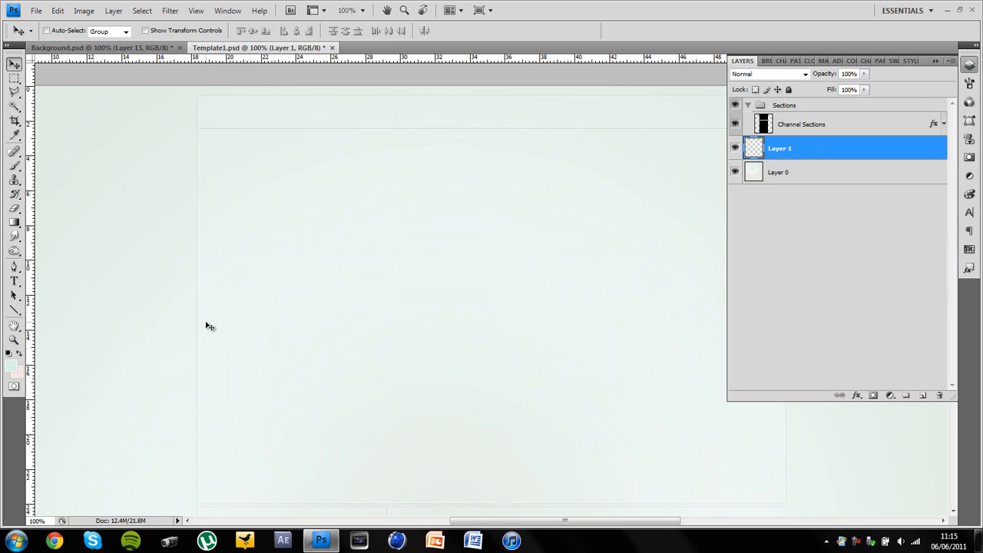
pyautogui.click(9, 354)
pyautogui.hotkey('alt', 'BackSpace')
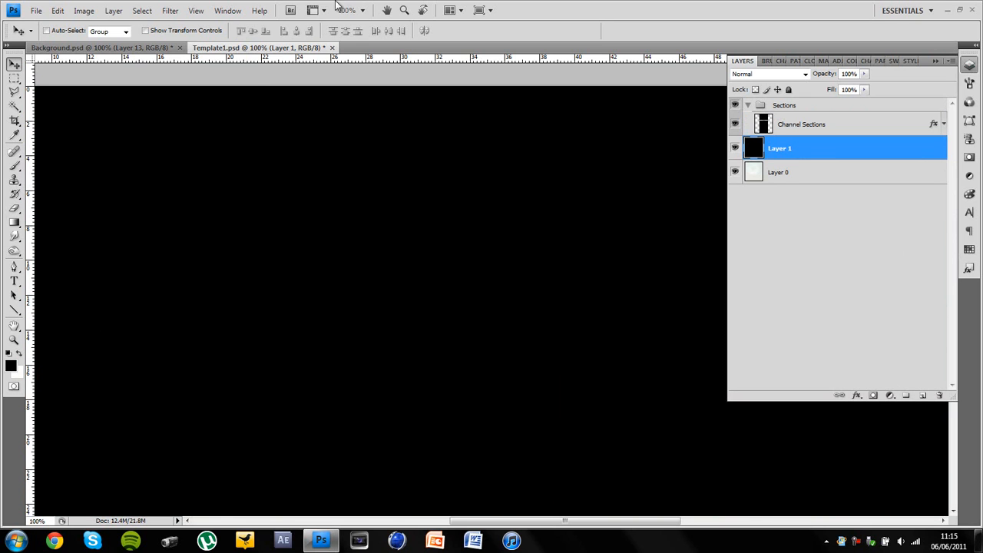
pyautogui.moveTo(14, 222); pyautogui.dragTo(38, 233)
pyautogui.click(38, 233)
pyautogui.click(14, 63)
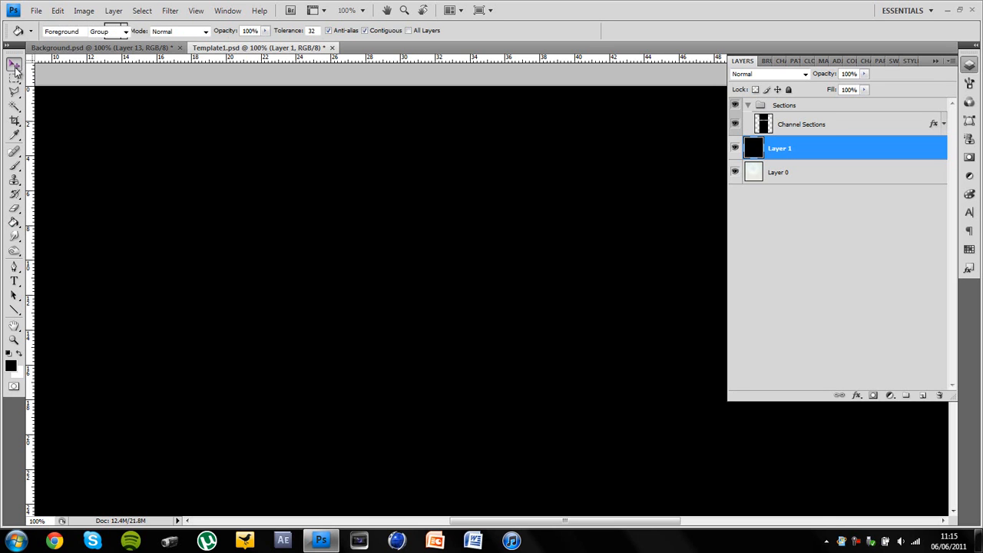
# Apply Add Noise to Layer 1 with a 400% amount, Uniform distribution and Monochromatic enabled
pyautogui.click(171, 12)
pyautogui.moveTo(211, 150)
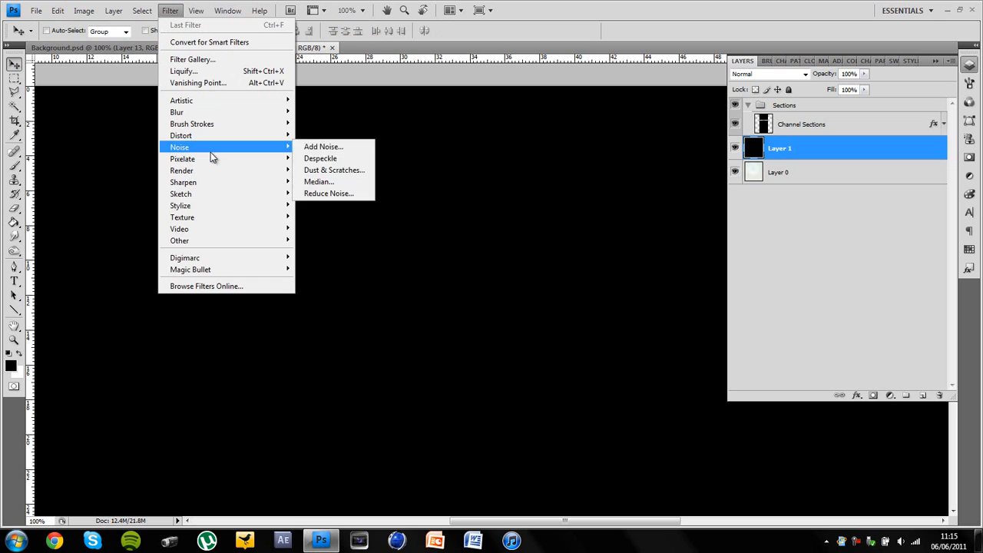
pyautogui.click(324, 146)
pyautogui.moveTo(374, 230); pyautogui.dragTo(413, 88)
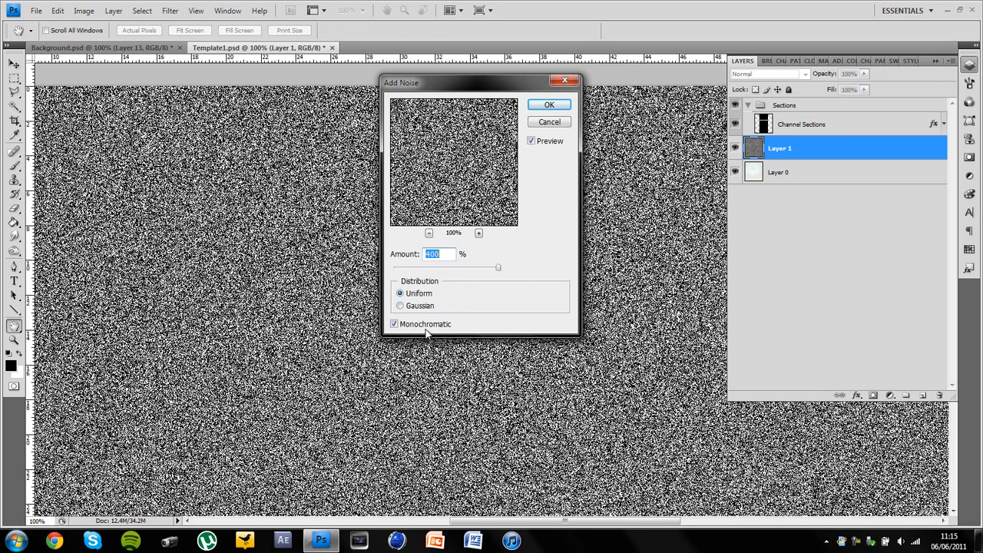
pyautogui.click(549, 105)
# Set Layer 1's blend mode to Overlay and its opacity to 3%
pyautogui.click(787, 77)
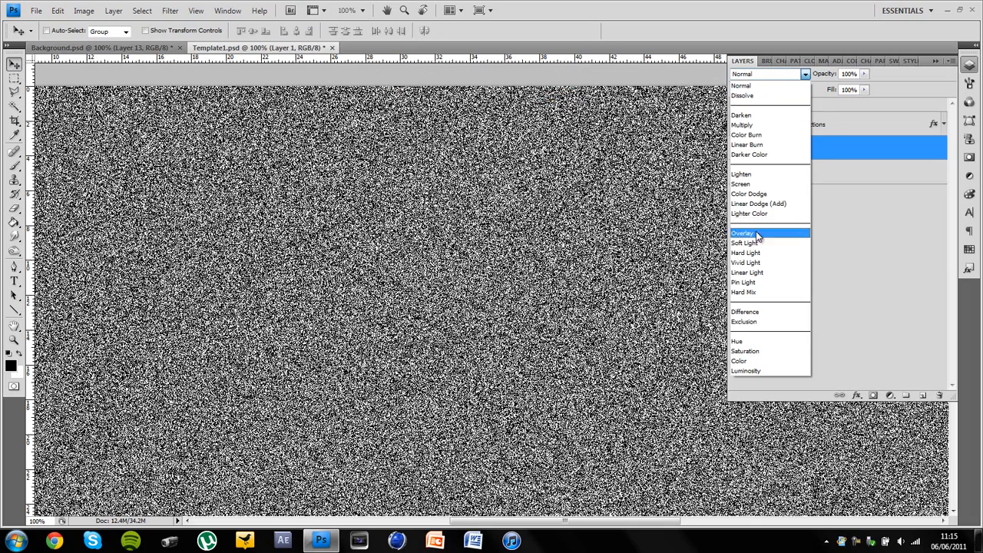
pyautogui.click(756, 230)
pyautogui.click(852, 73)
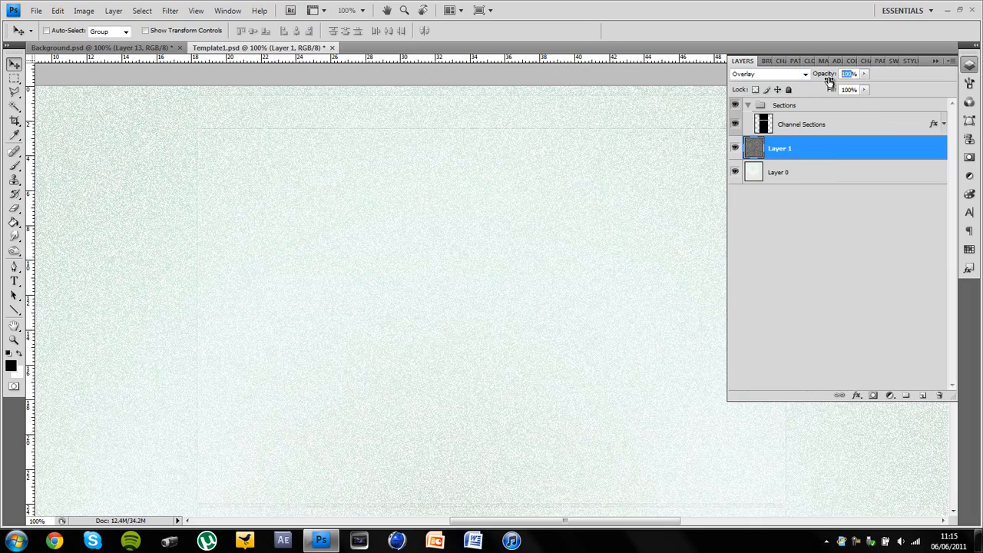
pyautogui.write('3')
pyautogui.press('Return')
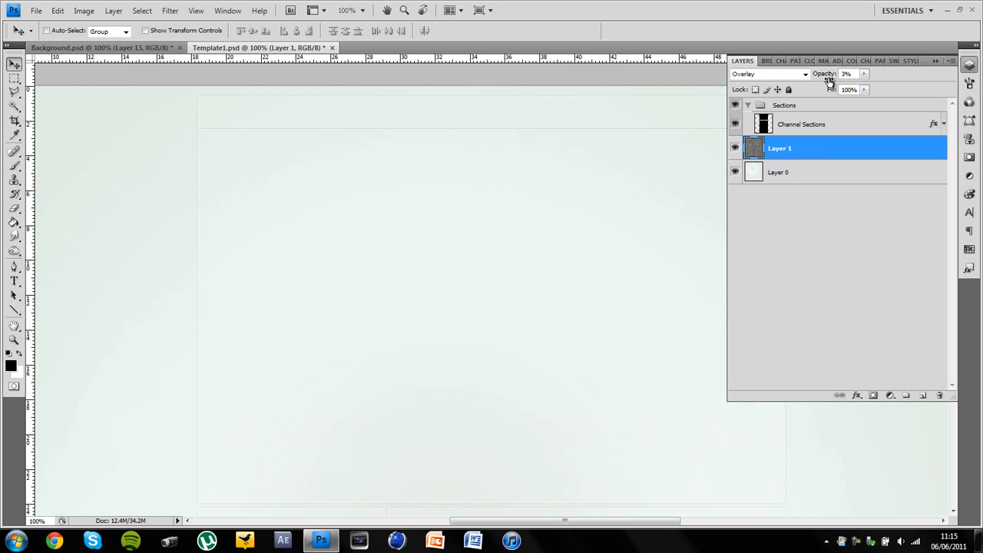
# Examine the subtle noise over the backdrop and section boxes across the canvas
pyautogui.click(969, 64)
pyautogui.scroll(-2, 876, 151)
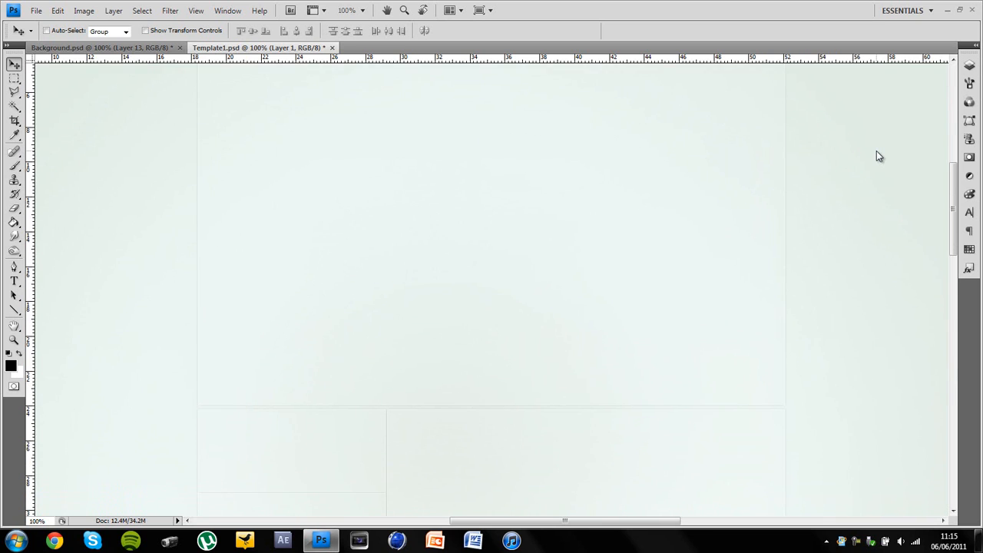
pyautogui.scroll(6, 878, 156)
pyautogui.scroll(-4, 877, 156)
pyautogui.scroll(-4, 878, 156)
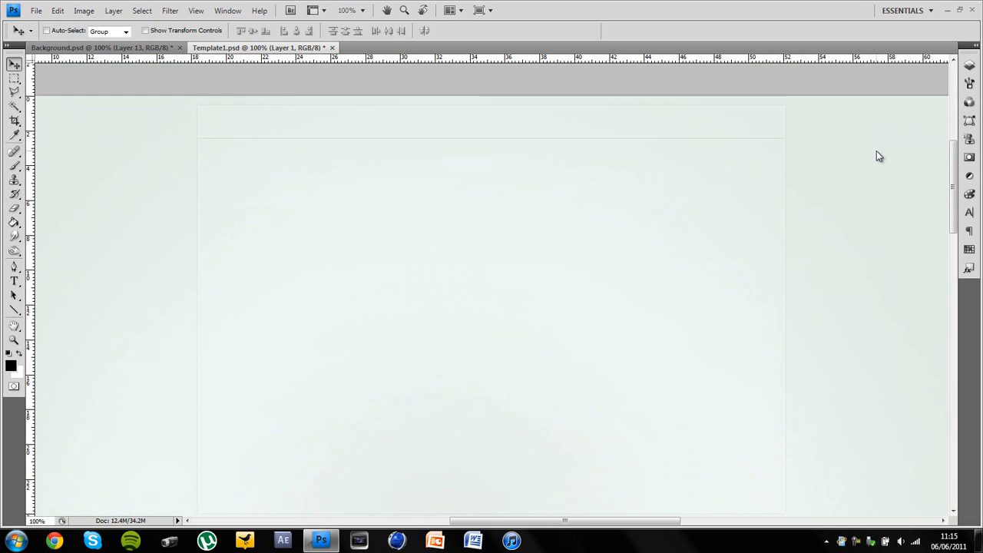
pyautogui.scroll(1, 878, 155)
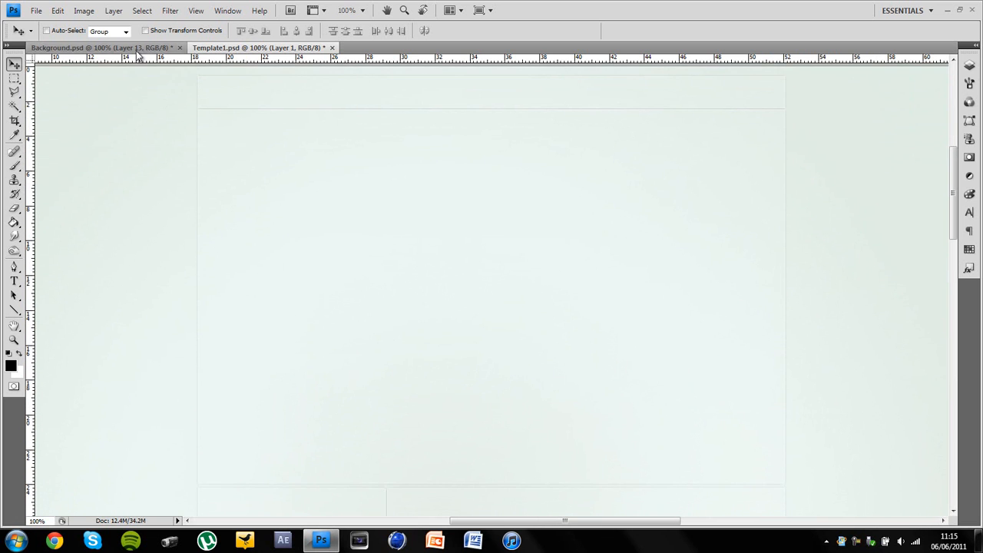
# Open the White Paper texture from the Textures folder inside the Desktop's Graphics folder
pyautogui.click(36, 11)
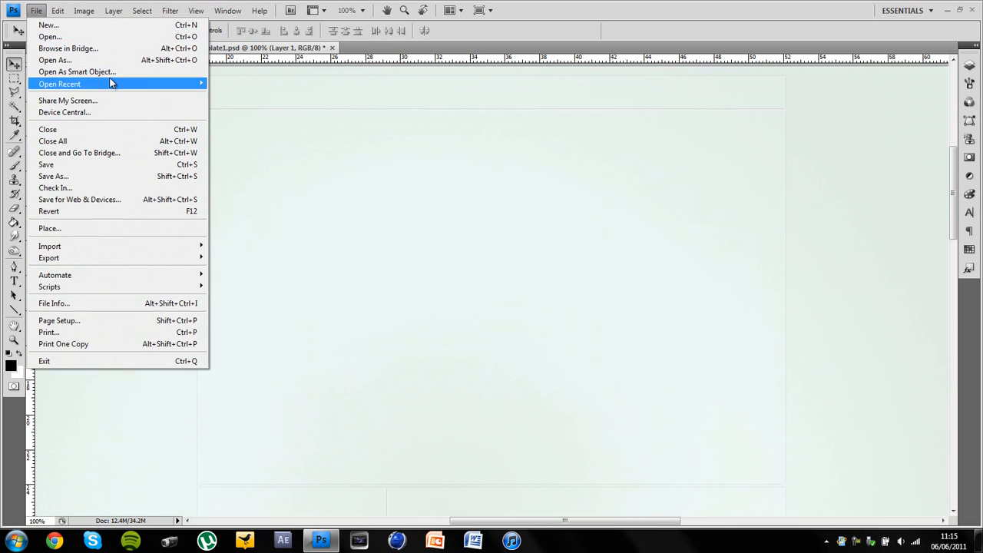
pyautogui.click(69, 38)
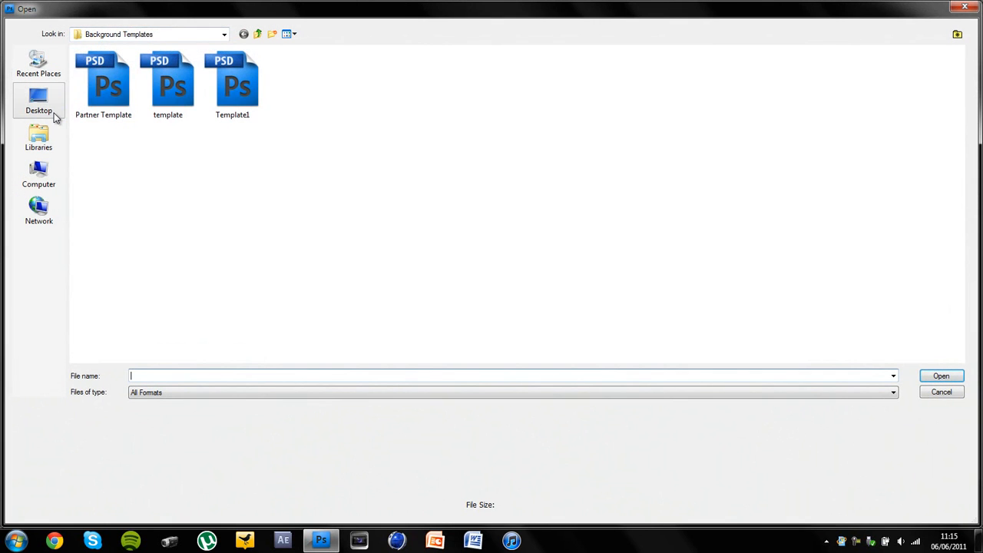
pyautogui.click(42, 103)
pyautogui.doubleClick(99, 218)
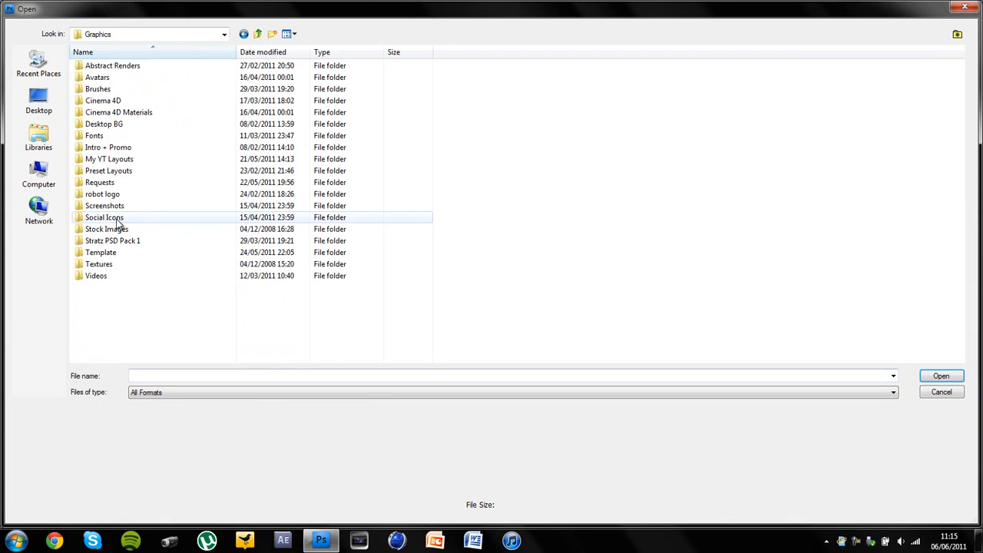
pyautogui.doubleClick(139, 264)
pyautogui.click(490, 172)
pyautogui.scroll(-1, 589, 190)
pyautogui.scroll(-20, 589, 190)
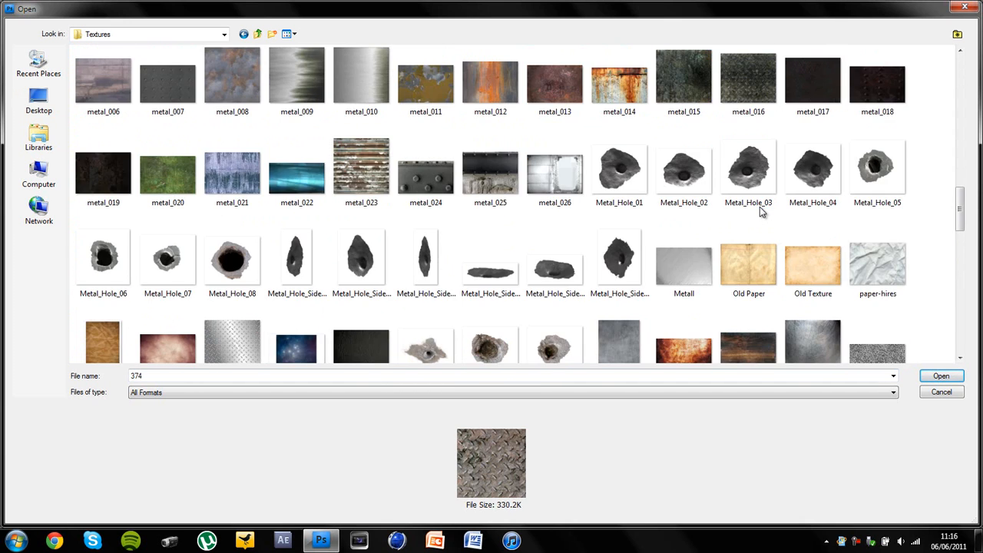
pyautogui.scroll(5, 760, 207)
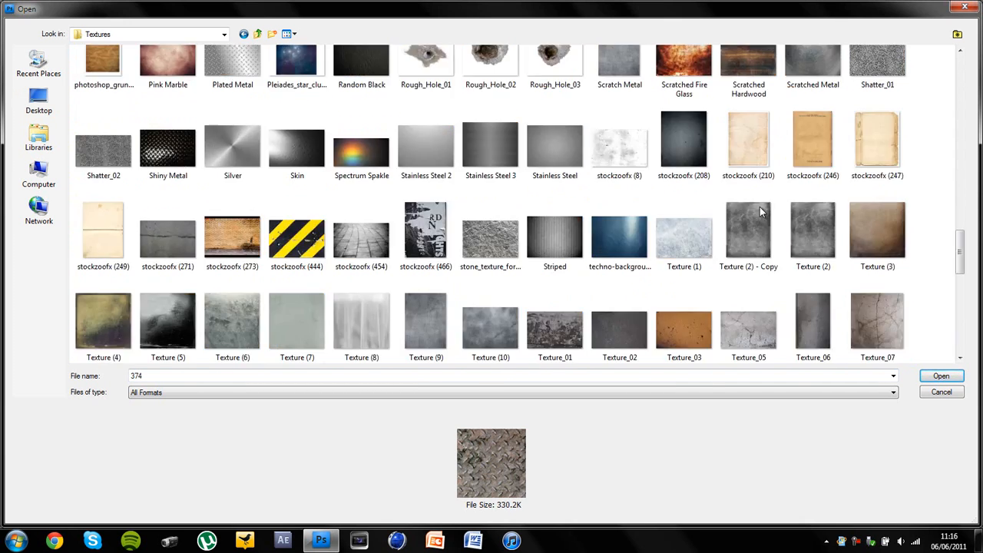
pyautogui.scroll(2, 867, 215)
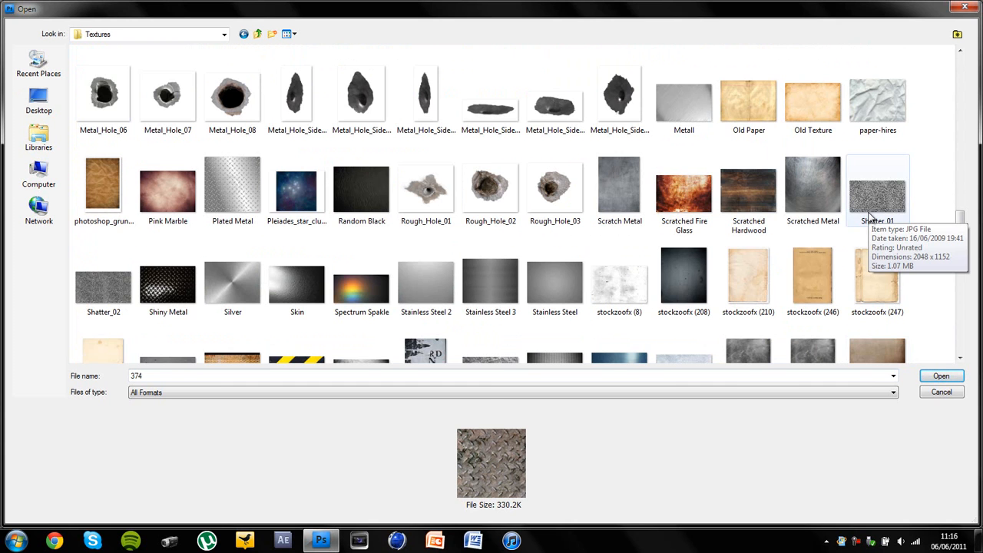
pyautogui.scroll(1, 868, 217)
pyautogui.scroll(1, 870, 217)
pyautogui.scroll(-6, 870, 217)
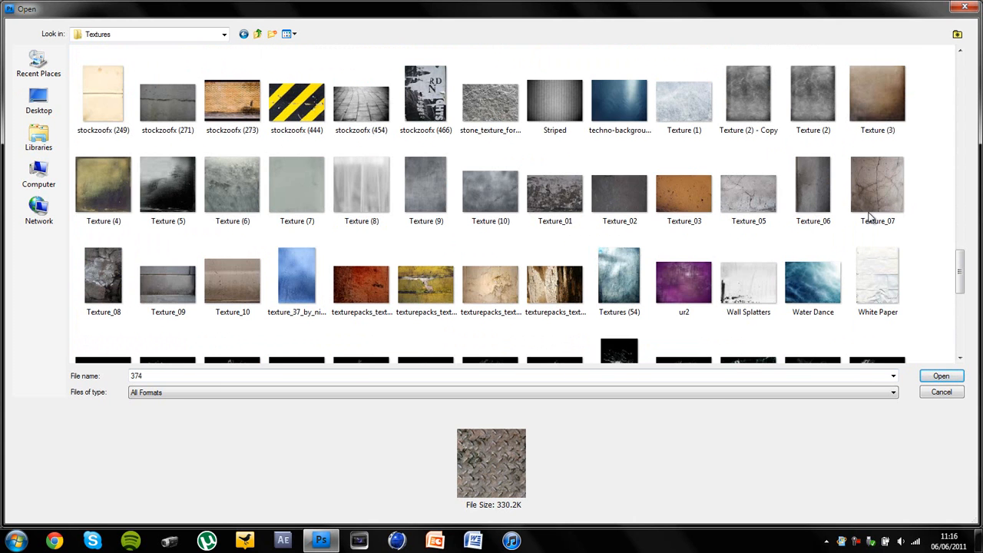
pyautogui.doubleClick(877, 255)
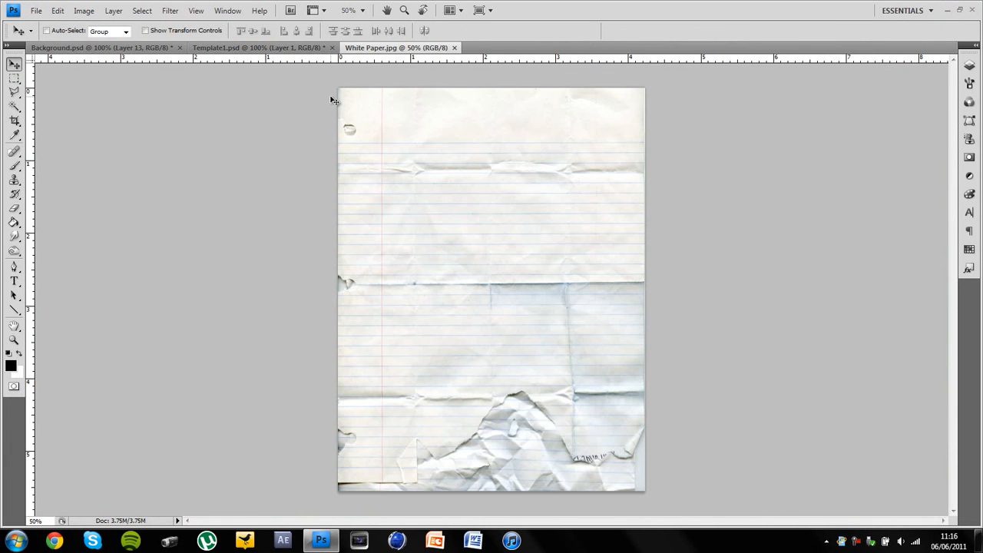
# Close Background.psd without saving its changes
pyautogui.click(212, 49)
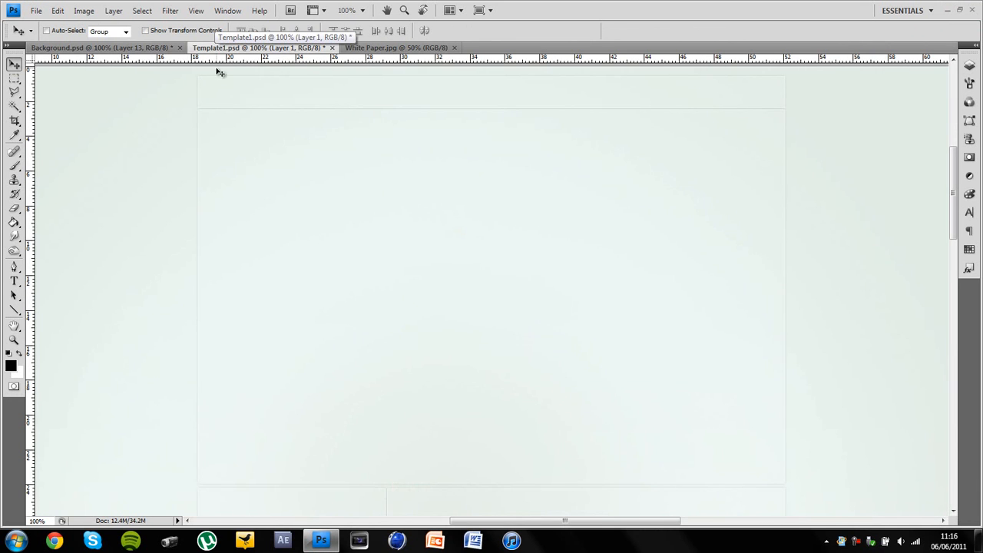
pyautogui.click(180, 49)
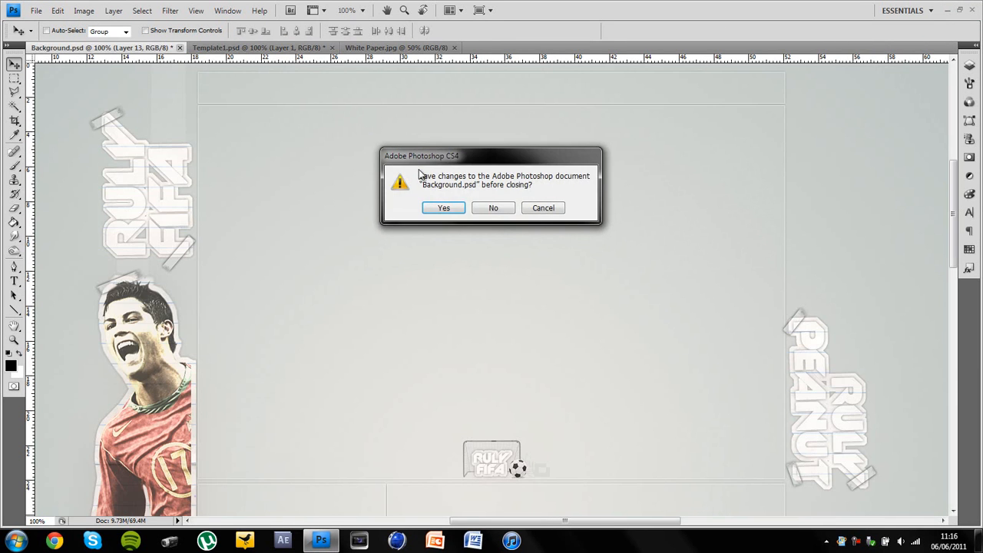
pyautogui.click(495, 209)
# Open the Call of Duty 4 Sniper render from the 3D Renders folder inside the user folder's NEW GRAPHICS folder
pyautogui.click(36, 11)
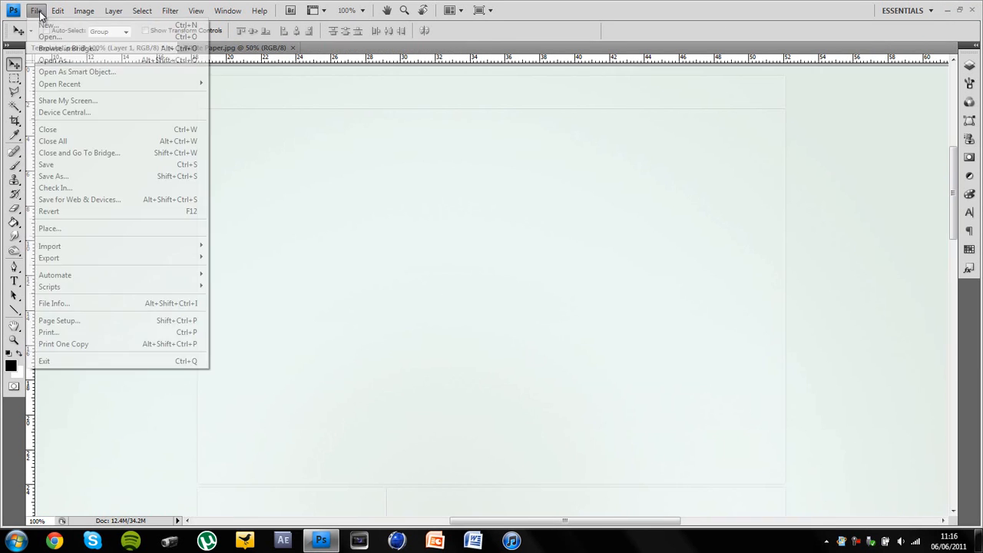
pyautogui.click(67, 37)
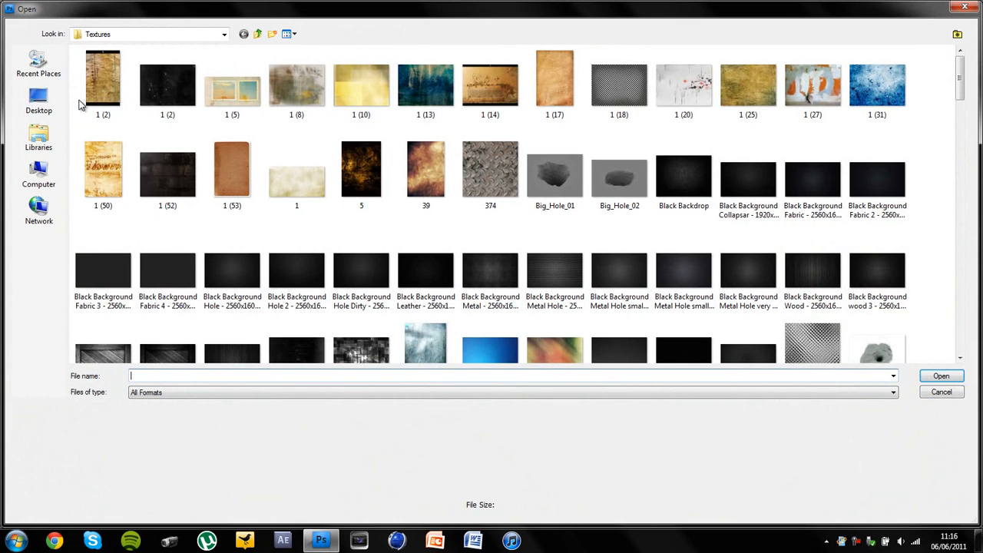
pyautogui.click(38, 98)
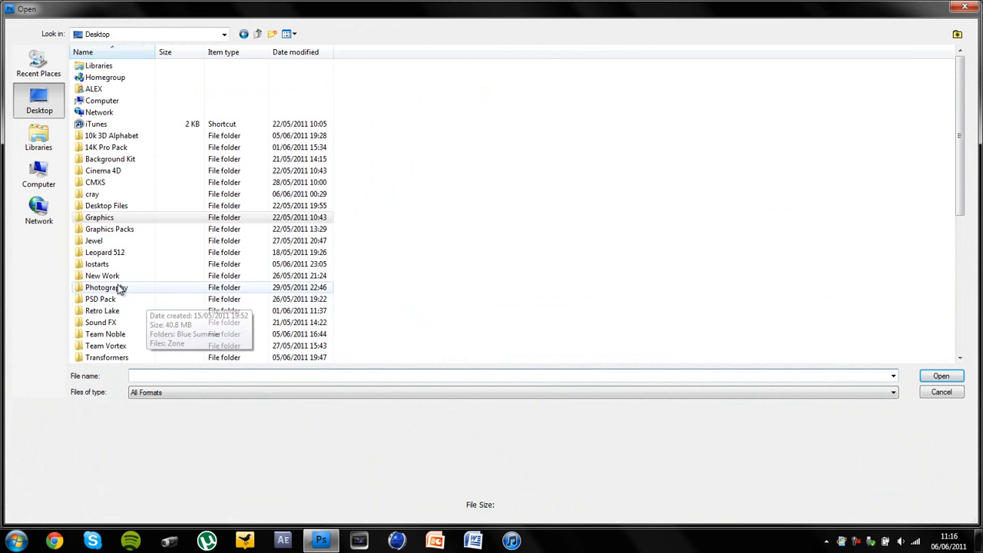
pyautogui.doubleClick(107, 89)
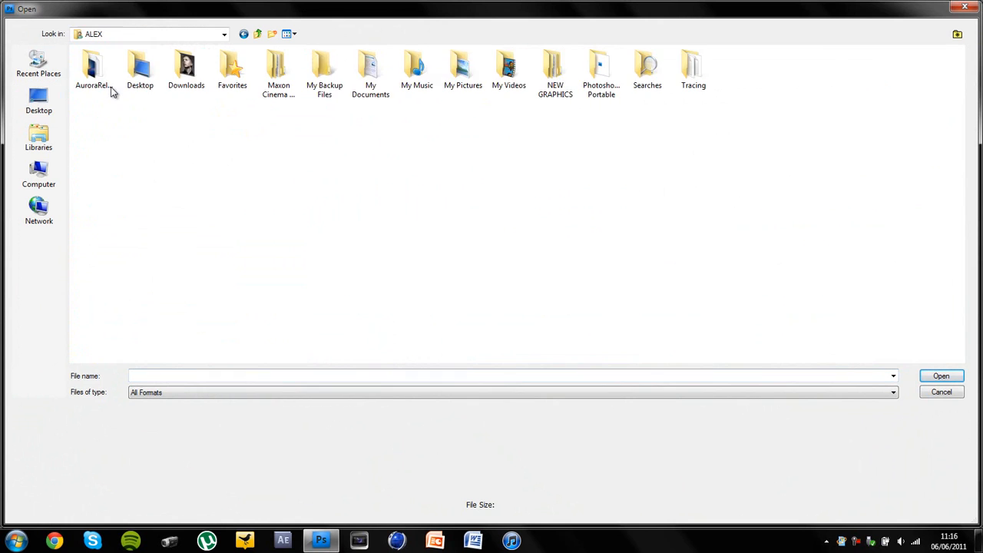
pyautogui.doubleClick(559, 75)
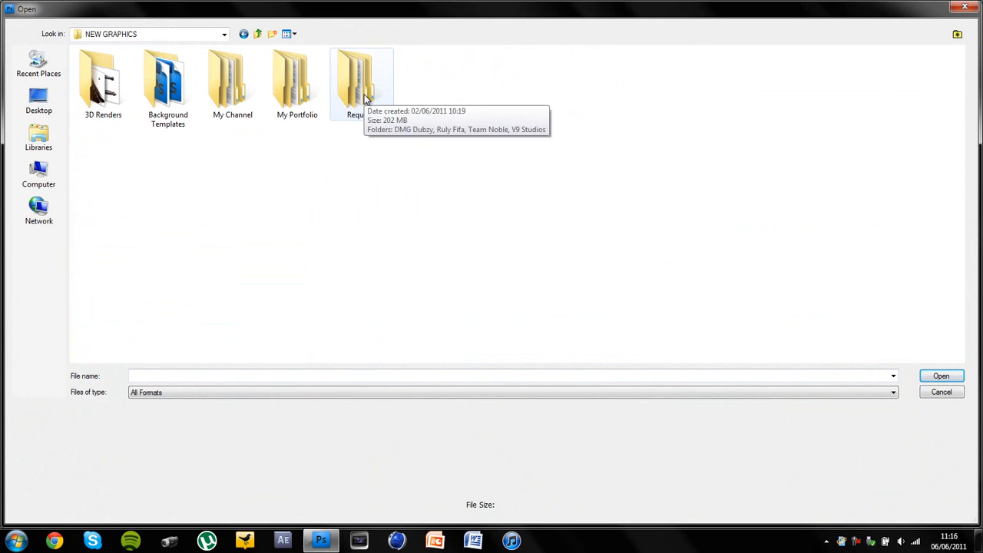
pyautogui.doubleClick(99, 98)
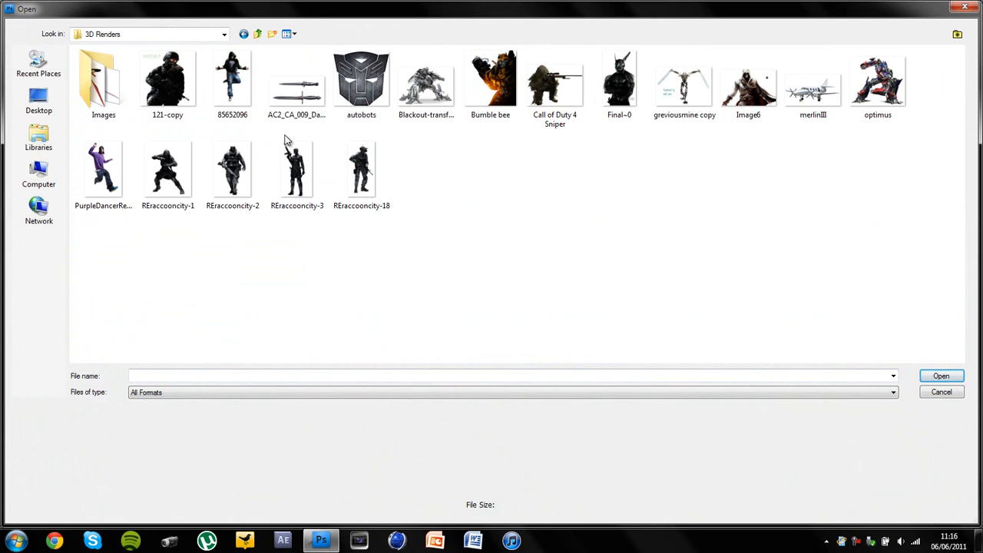
pyautogui.doubleClick(538, 84)
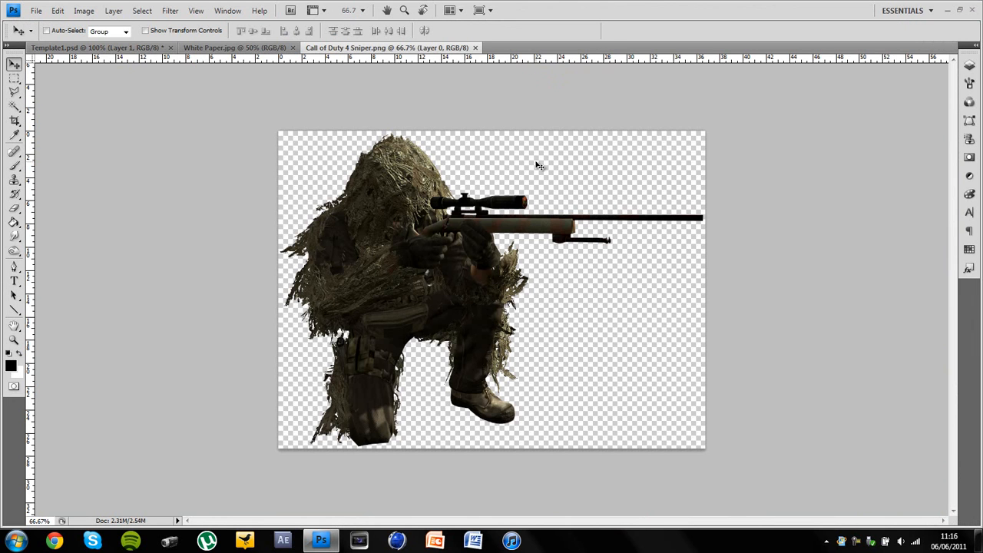
# Copy the entire sniper render and paste it into Template1.psd as a new layer
pyautogui.hotkey('ctrl', 'a')
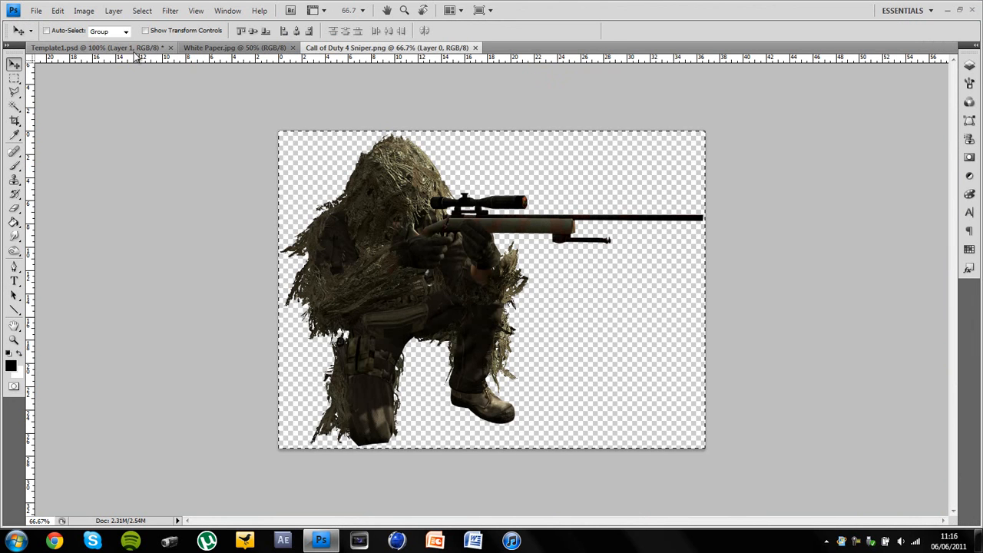
pyautogui.click(132, 50)
pyautogui.hotkey('ctrl', 'v')
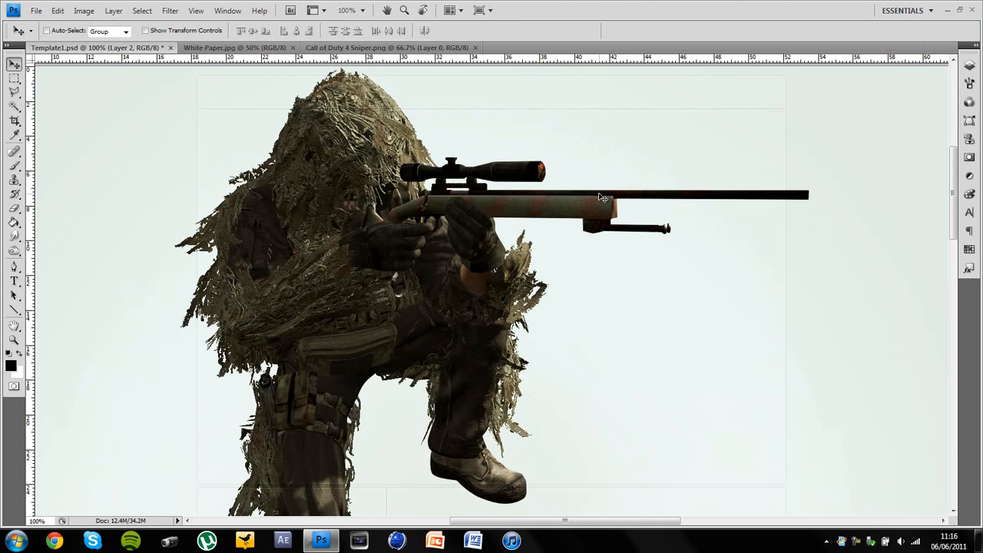
# Scale the sniper to about 37.6% and place it over the right edge of the large upper section box
pyautogui.hotkey('ctrl', '-')
pyautogui.hotkey('ctrl', '-')
pyautogui.hotkey('ctrl', 't')
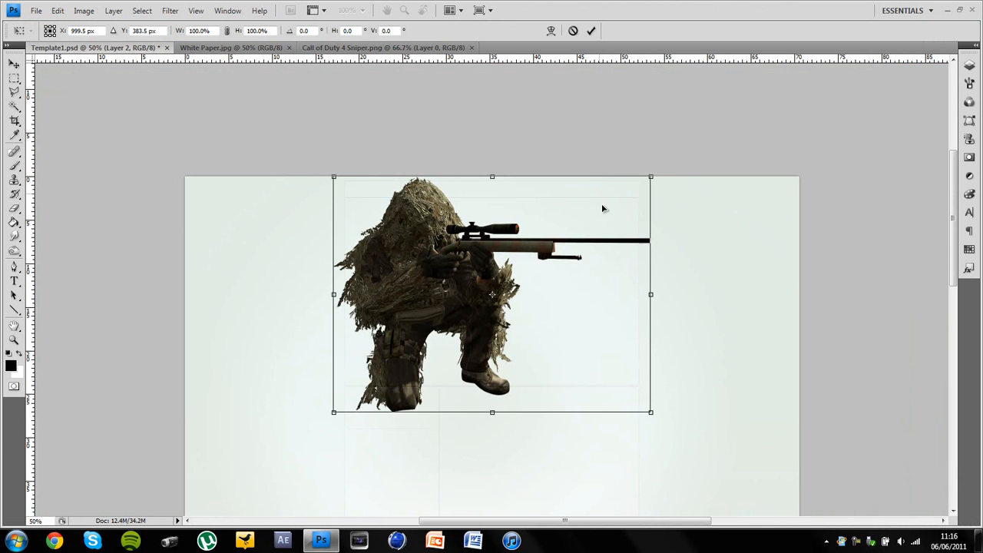
pyautogui.moveTo(651, 414); pyautogui.dragTo(447, 279)
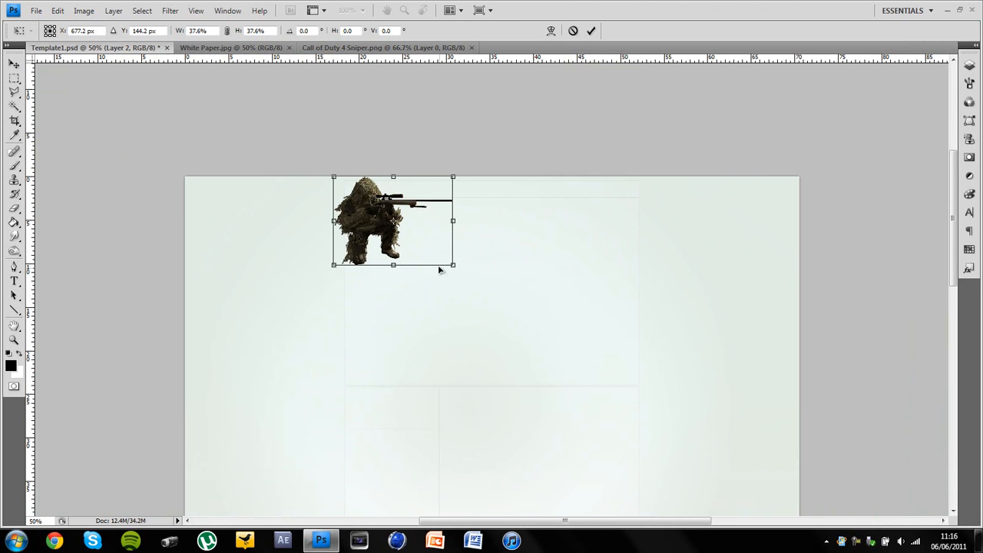
pyautogui.moveTo(426, 245); pyautogui.dragTo(685, 363)
pyautogui.press('Return')
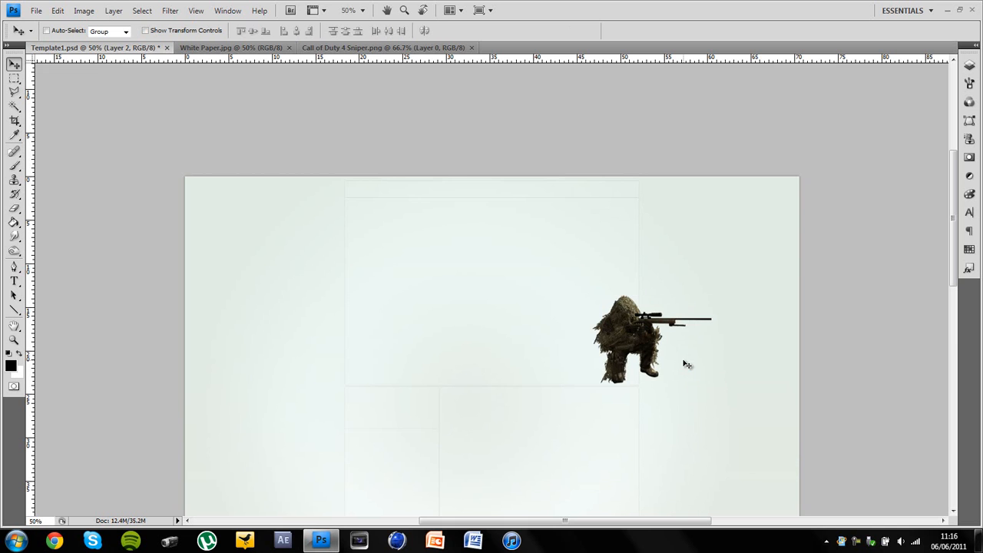
# Move the sniper's Layer 2 into the Sections group, above Channel Sections
pyautogui.hotkey('ctrl', '+')
pyautogui.hotkey('ctrl', '+')
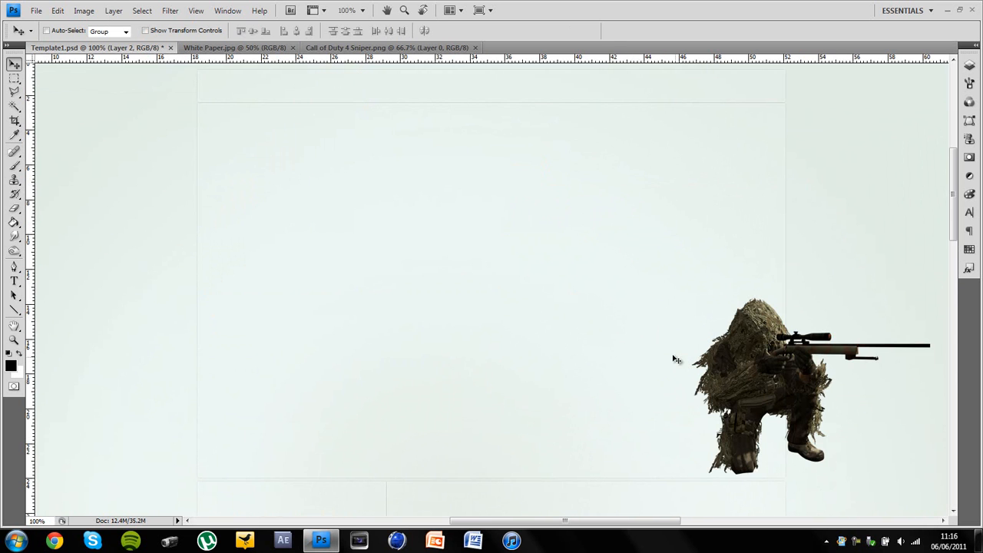
pyautogui.scroll(-1, 718, 331)
pyautogui.scroll(-2, 718, 331)
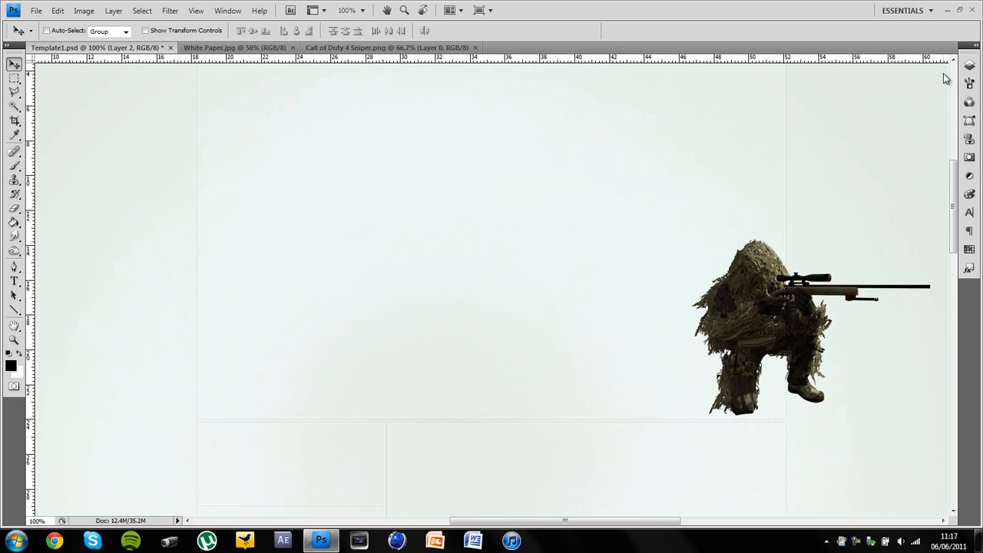
pyautogui.click(969, 66)
pyautogui.moveTo(854, 158); pyautogui.dragTo(847, 122)
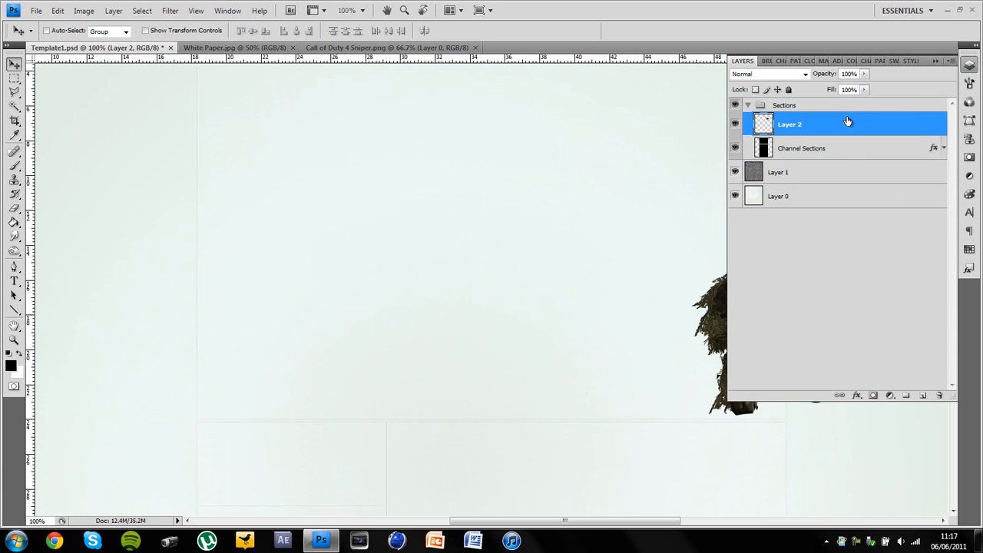
pyautogui.click(969, 67)
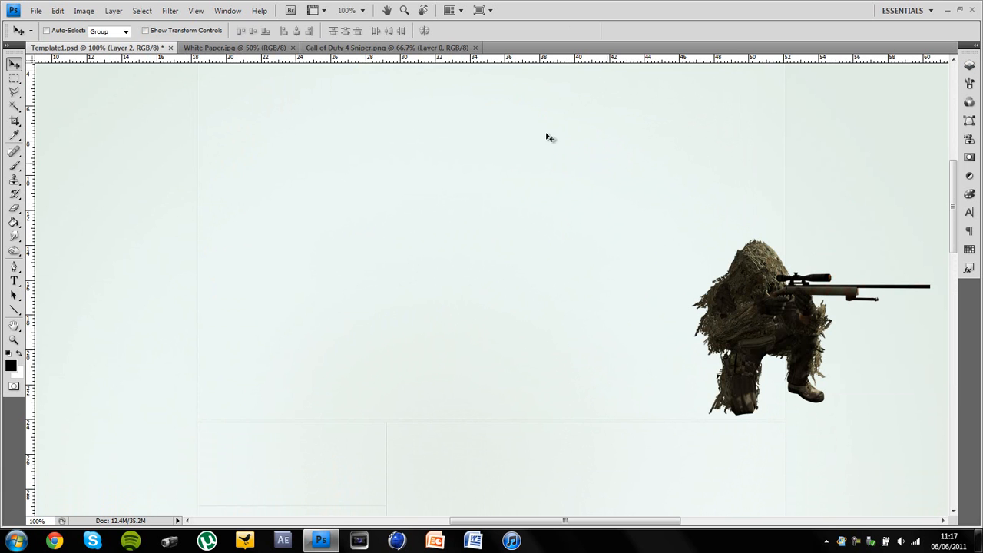
pyautogui.click(969, 66)
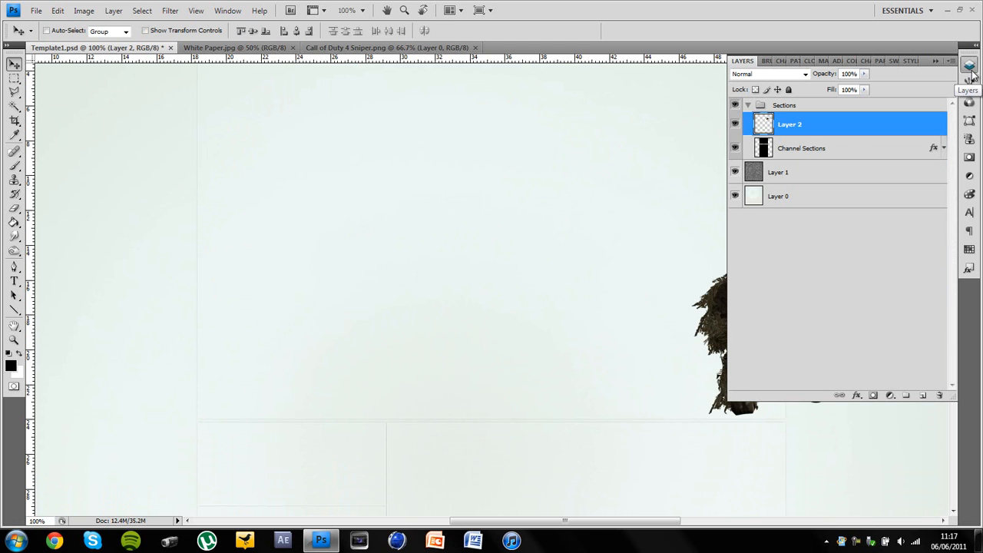
pyautogui.click(969, 67)
# Copy the scaled-down sniper from the template into White Paper.jpg and position it just above the page's middle fold
pyautogui.hotkey('ctrl', '-')
pyautogui.hotkey('ctrl', '-')
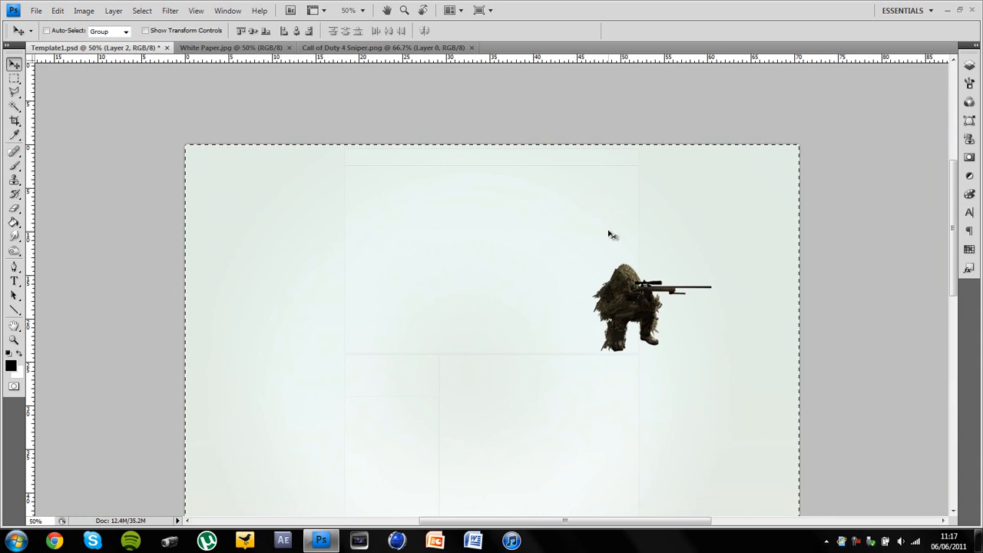
pyautogui.click(968, 67)
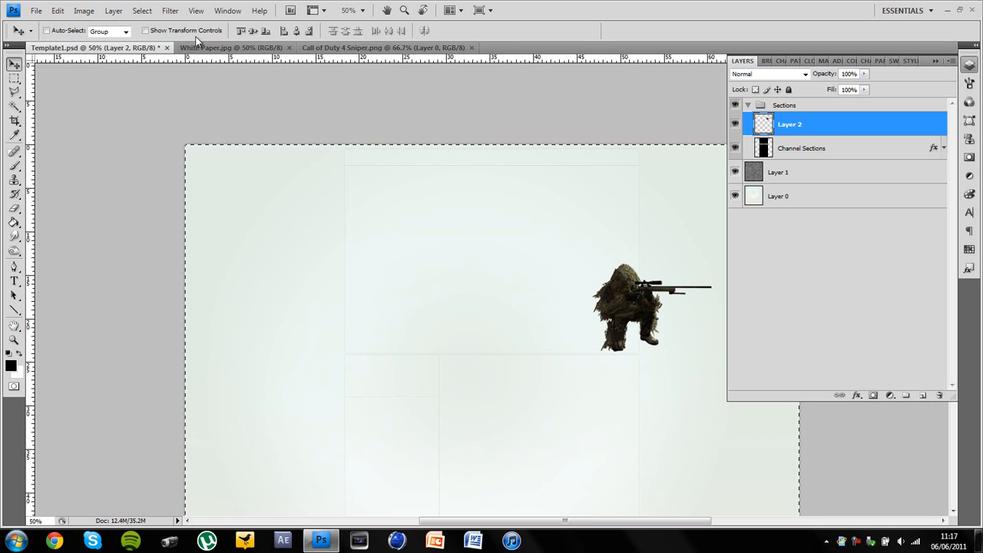
pyautogui.click(254, 48)
pyautogui.hotkey('ctrl', 'v')
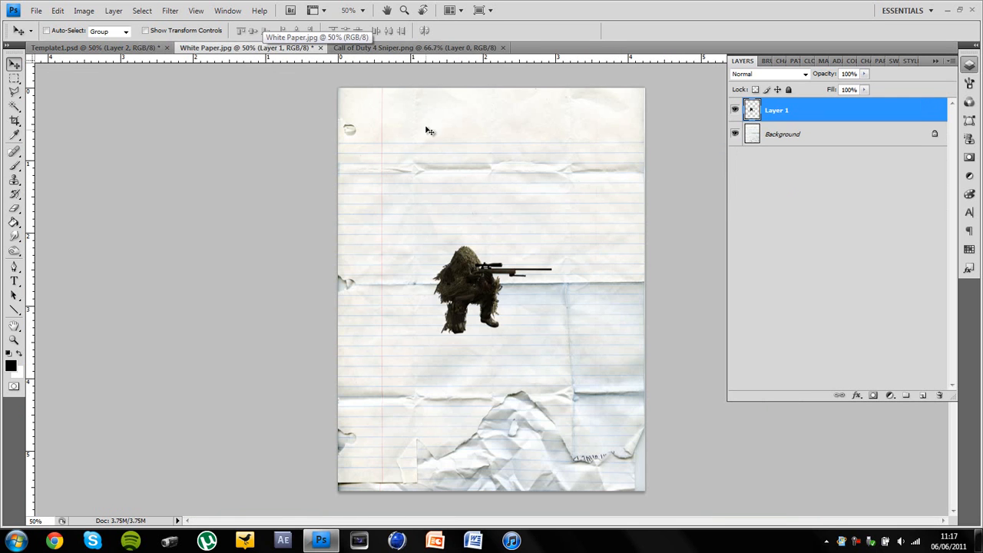
pyautogui.moveTo(466, 268); pyautogui.dragTo(504, 211)
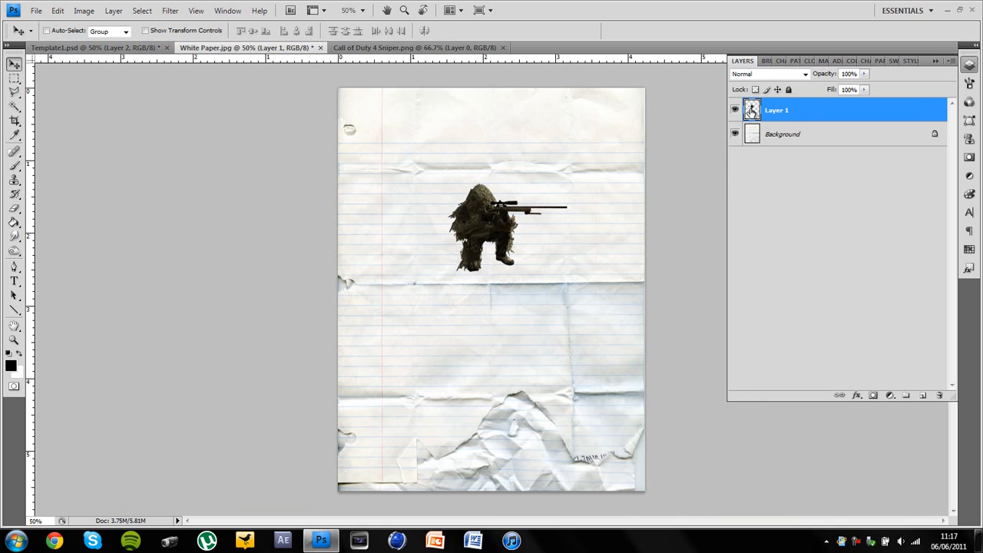
# Load the sniper's outline as a selection on the Background layer of White Paper.jpg and expand it by 7 pixels
pyautogui.keyDown('ctrl'); pyautogui.click(749, 111); pyautogui.keyUp('ctrl')
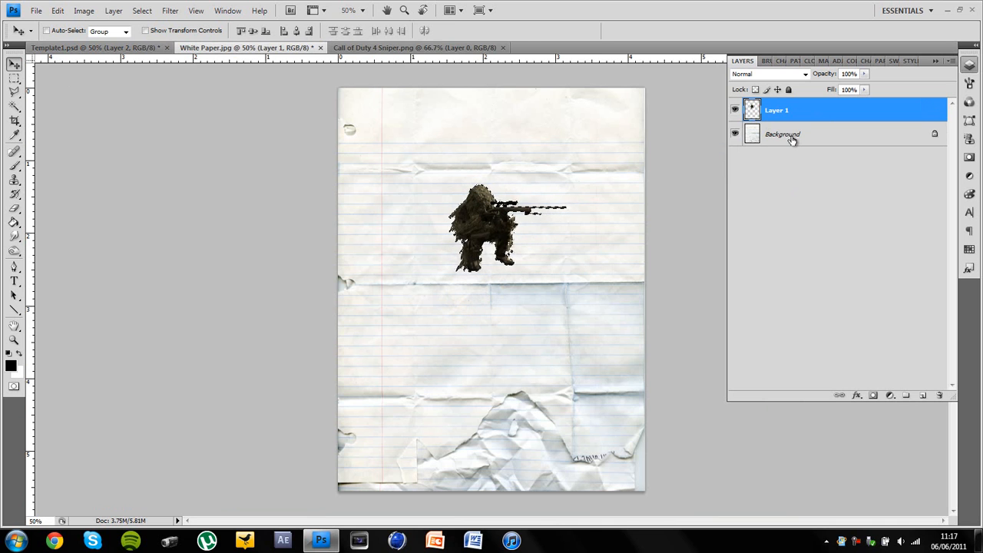
pyautogui.click(766, 135)
pyautogui.click(142, 11)
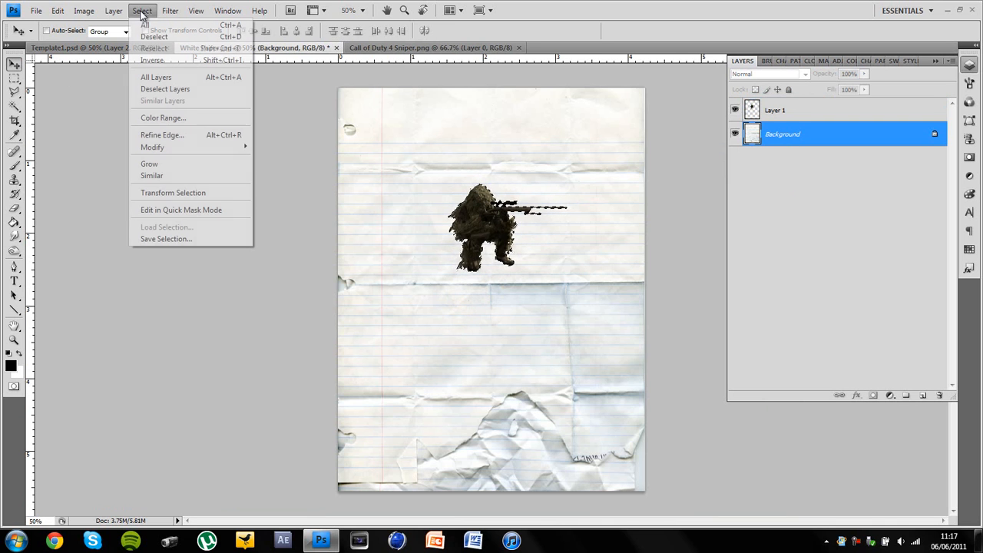
pyautogui.moveTo(192, 147)
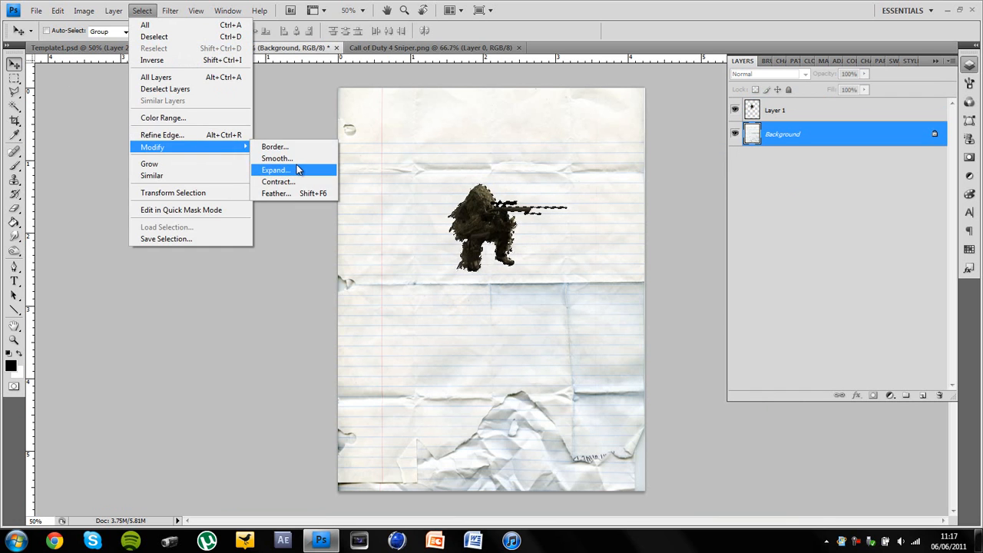
pyautogui.click(296, 169)
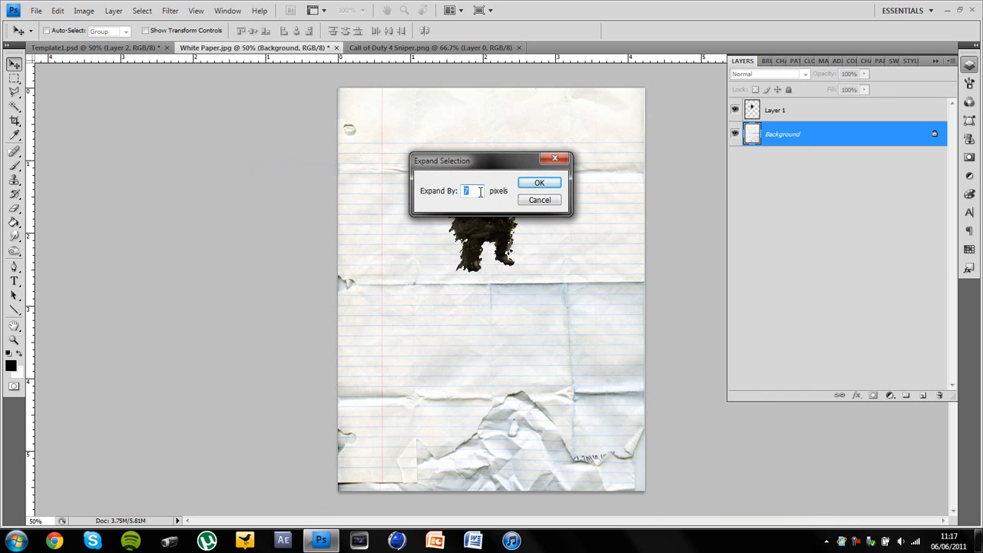
pyautogui.write('8')
pyautogui.click(547, 184)
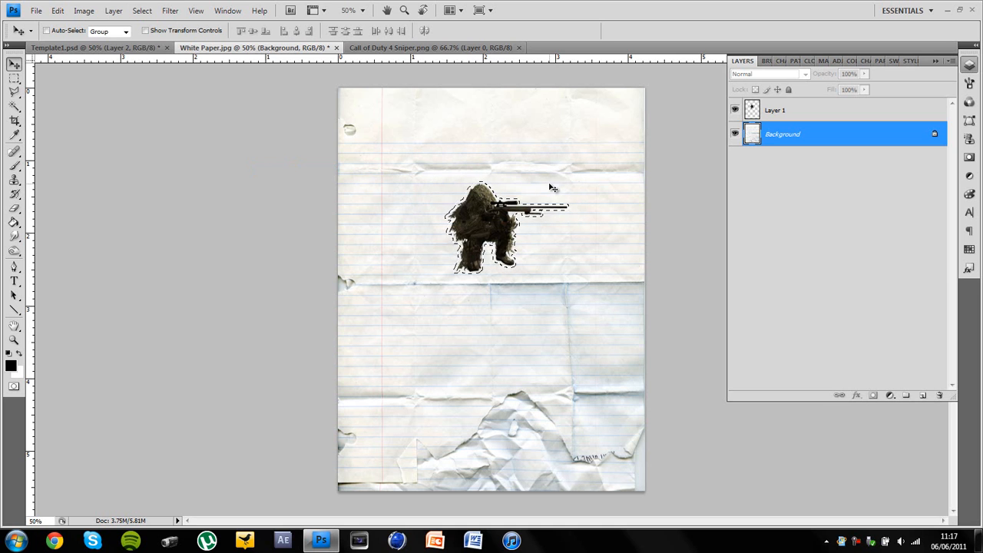
# Expand the sniper-shaped selection by another 7 pixels
pyautogui.click(142, 10)
pyautogui.moveTo(199, 150)
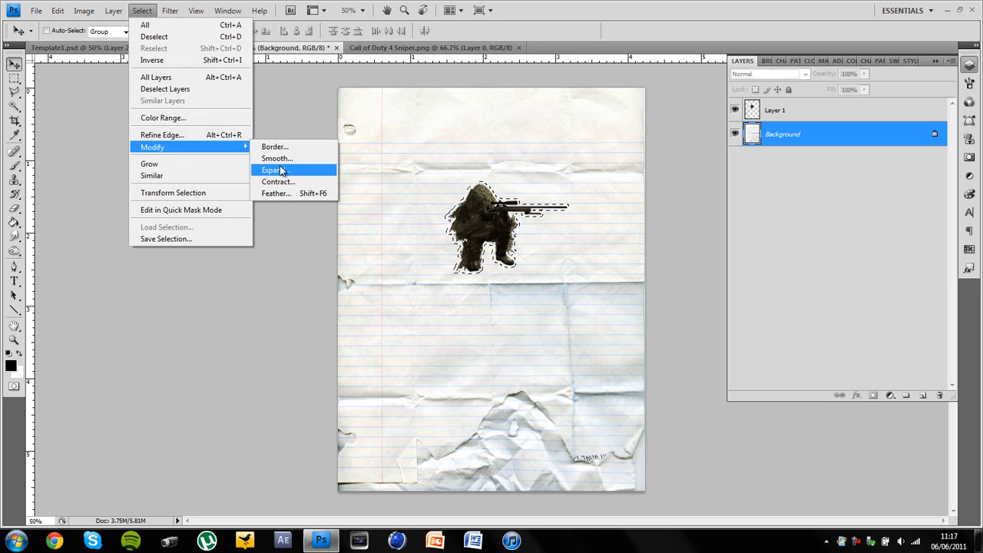
pyautogui.click(282, 173)
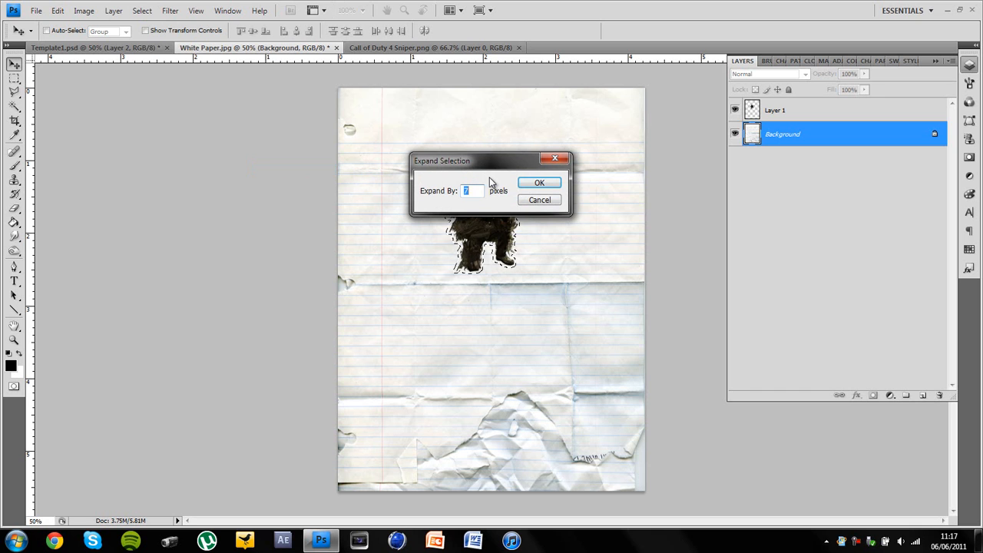
pyautogui.press('Return')
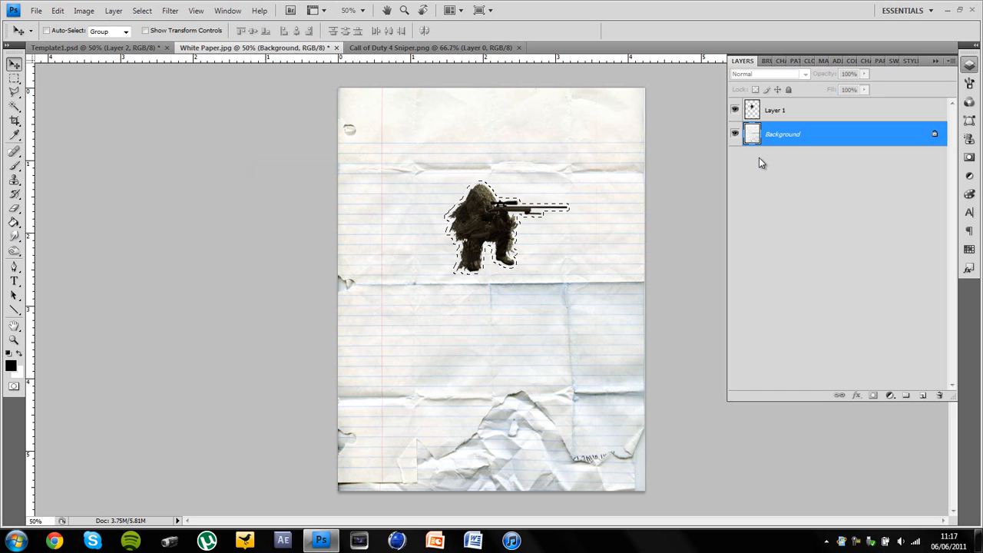
# Copy the selected paper shape into Template1.psd and place its layer between Layer 2 and Channel Sections
pyautogui.hotkey('ctrl', 'c')
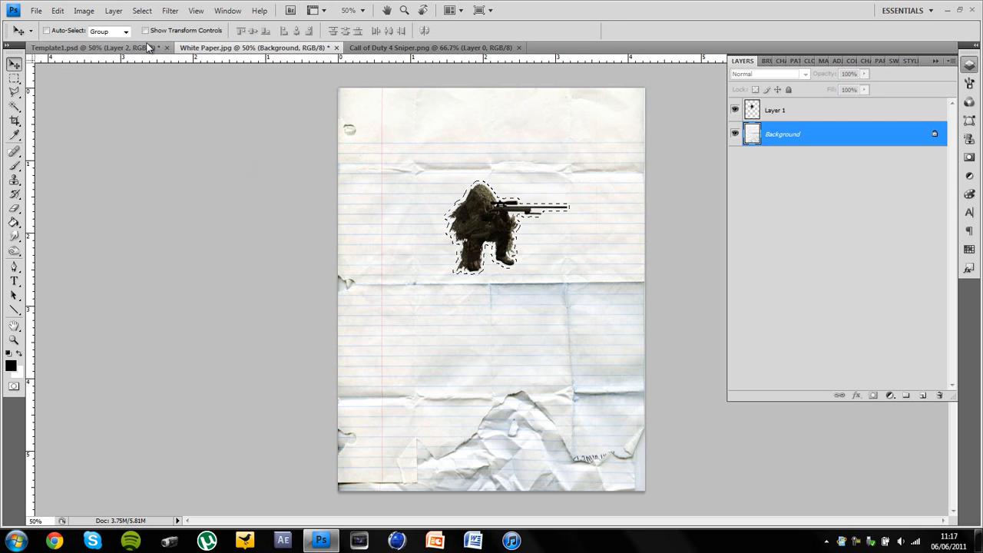
pyautogui.click(146, 48)
pyautogui.hotkey('ctrl', 'v')
pyautogui.moveTo(801, 125); pyautogui.dragTo(804, 156)
# Rename the pasted paper layer as Paper and Layer 2 as Sniper
pyautogui.doubleClick(791, 149)
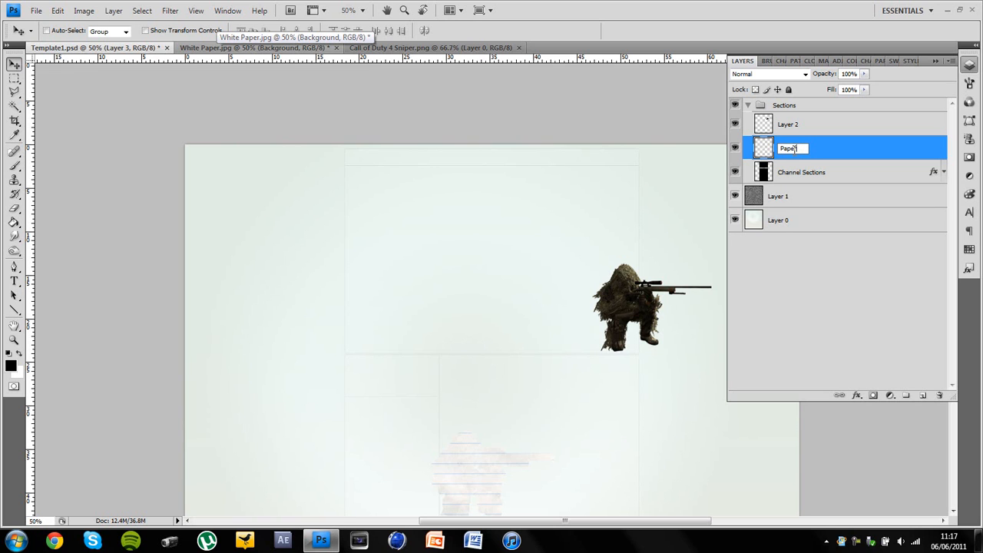
pyautogui.click(793, 126)
pyautogui.doubleClick(793, 124)
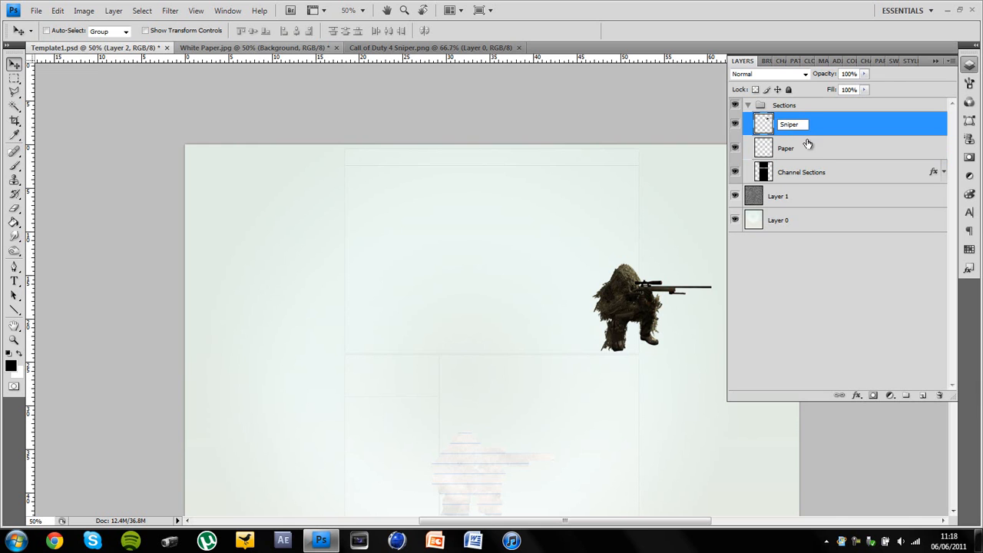
# Move the Paper layer's cut-out directly behind the sniper so it forms an even border around the figure
pyautogui.click(817, 148)
pyautogui.click(969, 69)
pyautogui.scroll(-3, 763, 164)
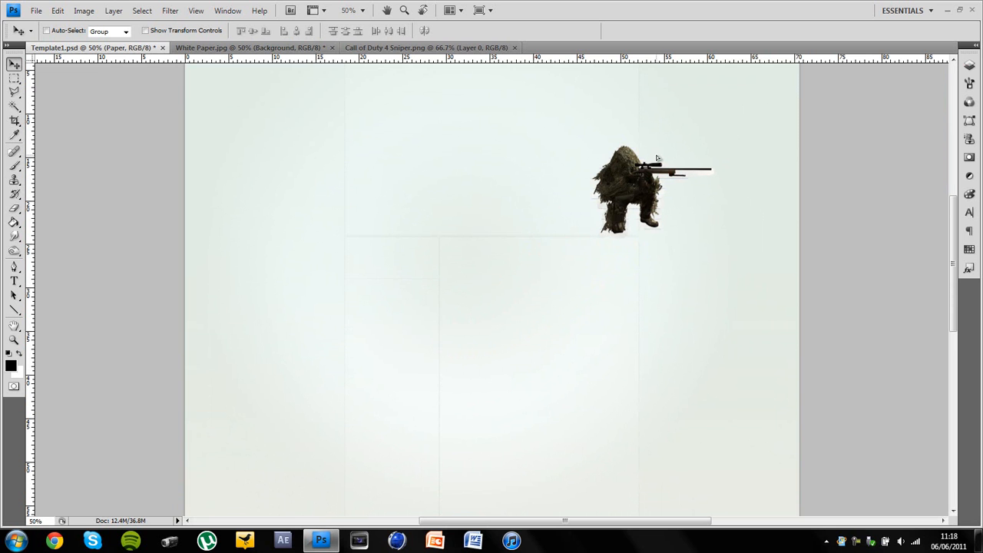
pyautogui.hotkey('ctrl', '+')
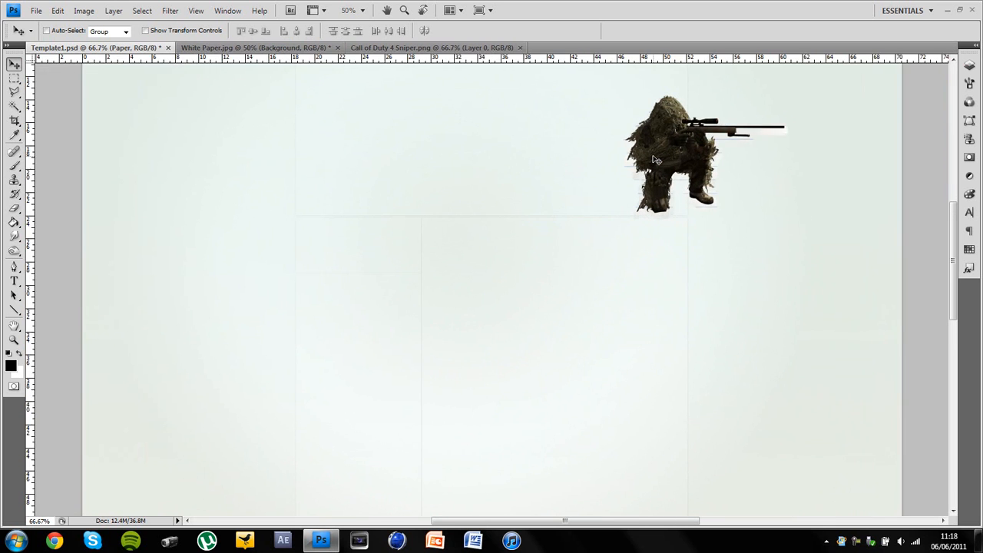
pyautogui.hotkey('ctrl', '+')
pyautogui.scroll(3, 756, 201)
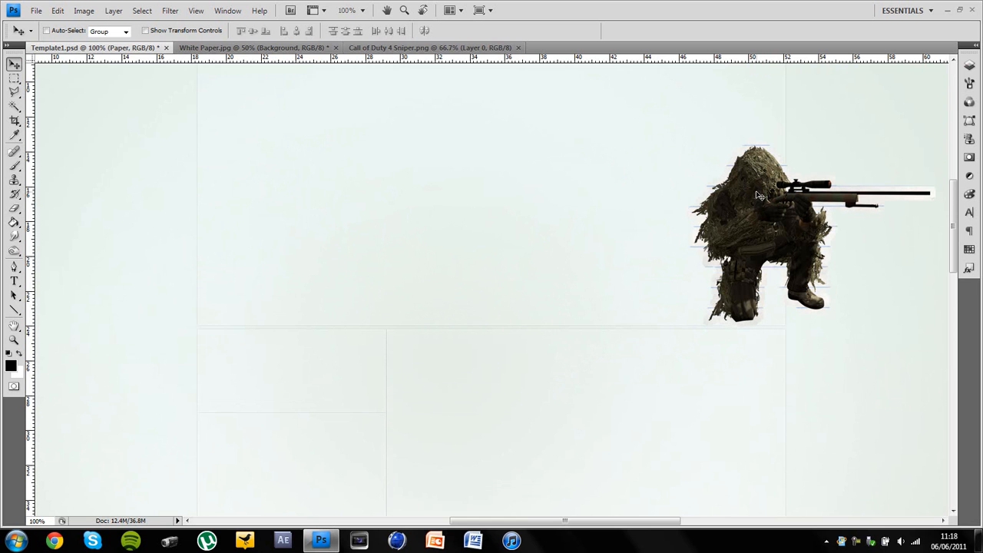
# Give the Paper layer a black Outer Glow with Normal blend mode and 22% opacity
pyautogui.click(969, 65)
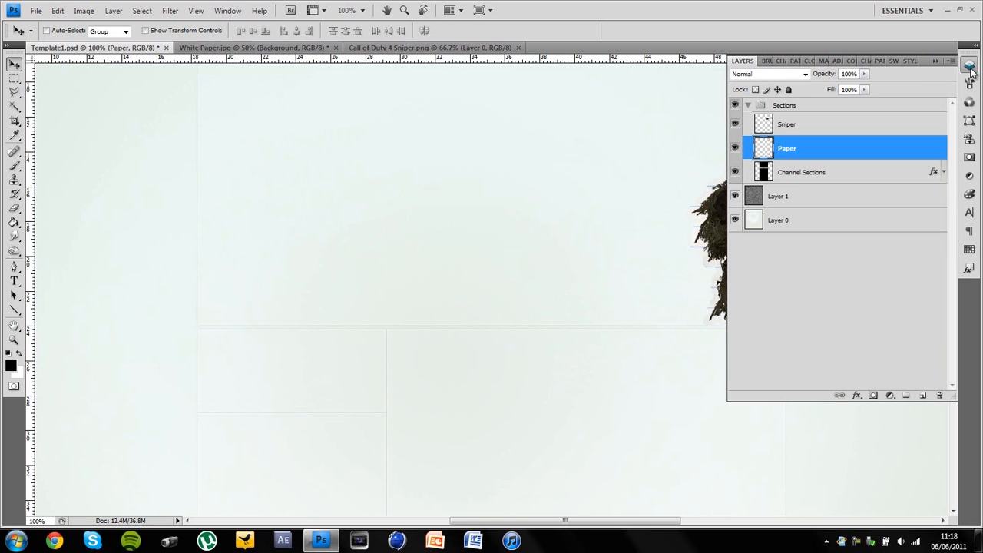
pyautogui.doubleClick(866, 148)
pyautogui.moveTo(685, 108); pyautogui.dragTo(500, 107)
pyautogui.click(252, 182)
pyautogui.click(395, 146)
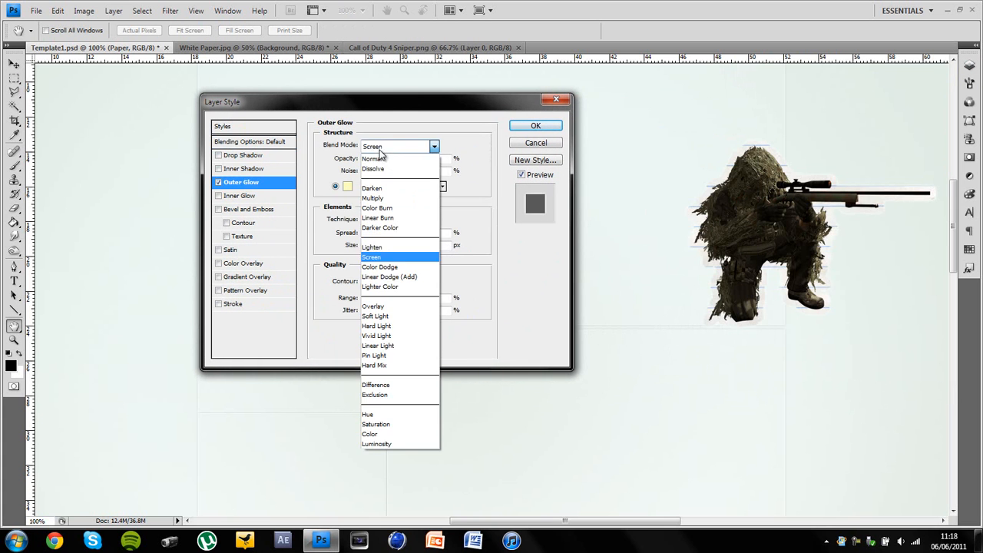
pyautogui.click(383, 158)
pyautogui.click(349, 185)
pyautogui.moveTo(253, 338); pyautogui.dragTo(215, 450)
pyautogui.click(422, 266)
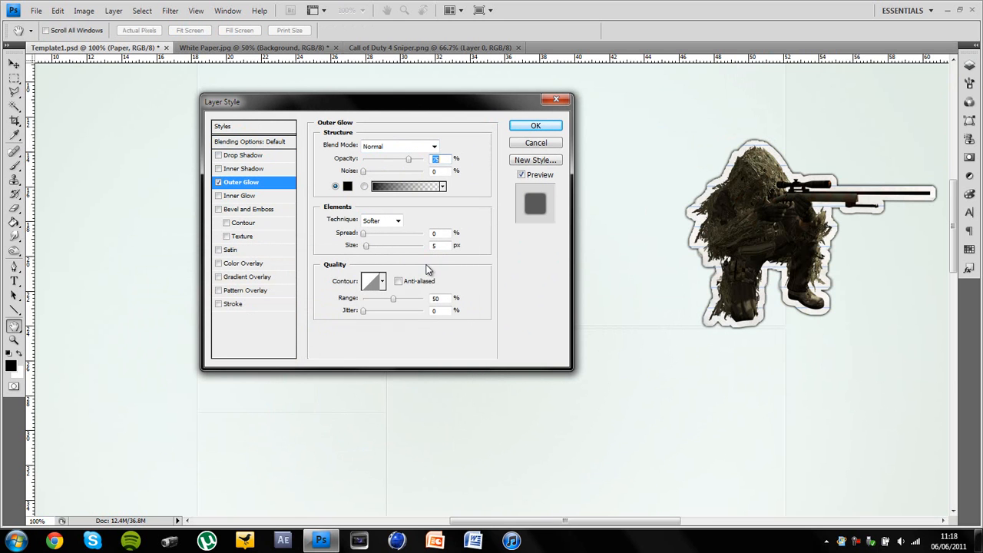
pyautogui.moveTo(404, 161); pyautogui.dragTo(384, 162)
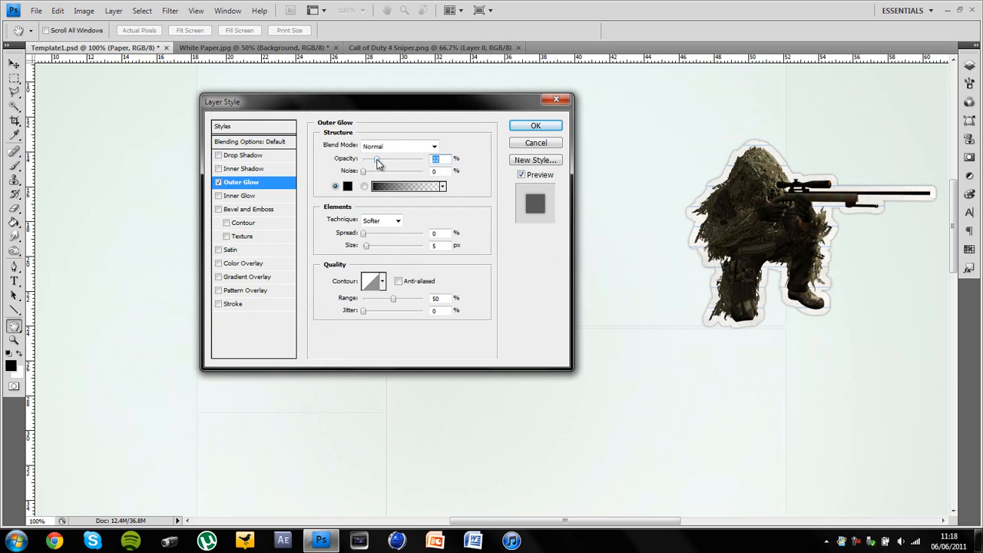
pyautogui.click(526, 126)
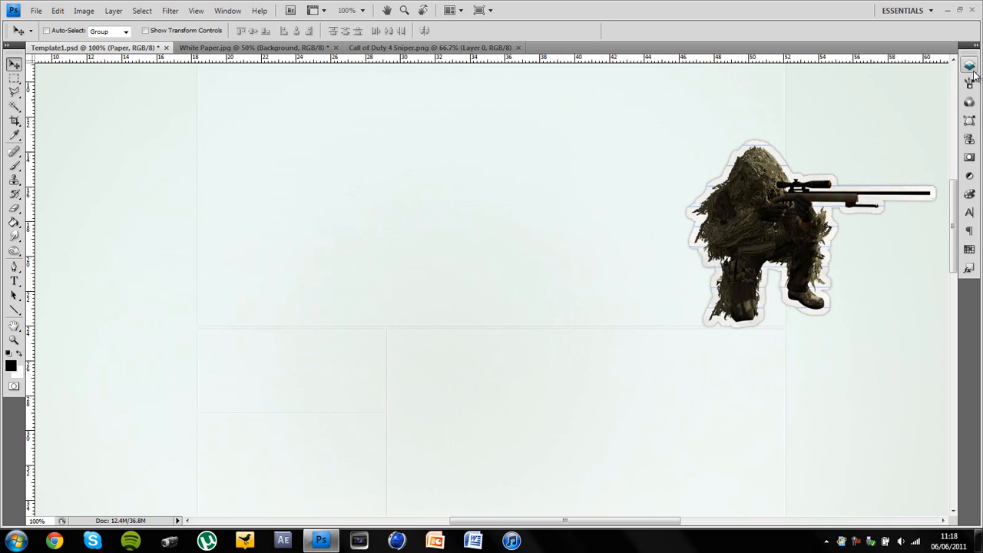
# Add a black Outer Glow to the Sniper layer with Normal blend mode and 17% opacity
pyautogui.click(969, 66)
pyautogui.rightClick(851, 124)
pyautogui.click(828, 126)
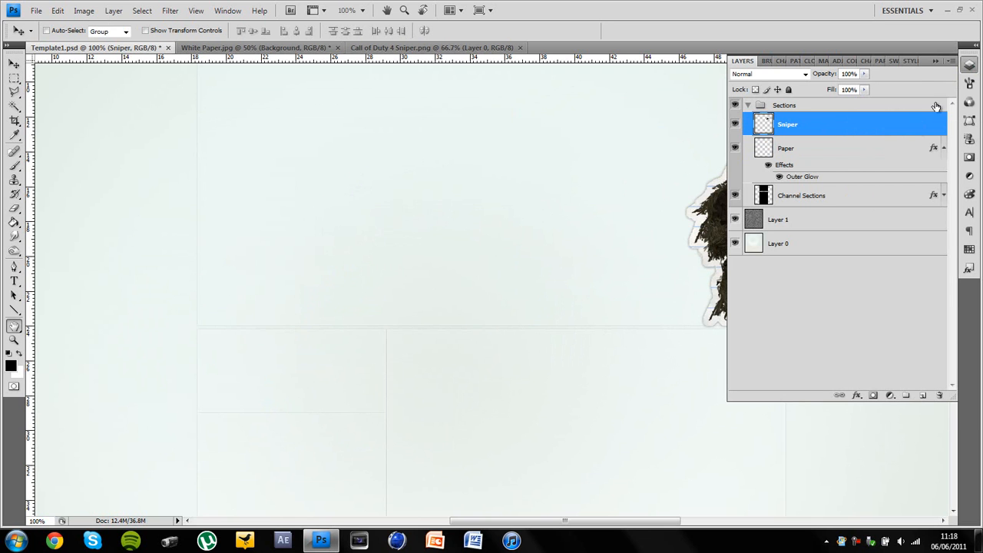
pyautogui.doubleClick(918, 125)
pyautogui.click(236, 183)
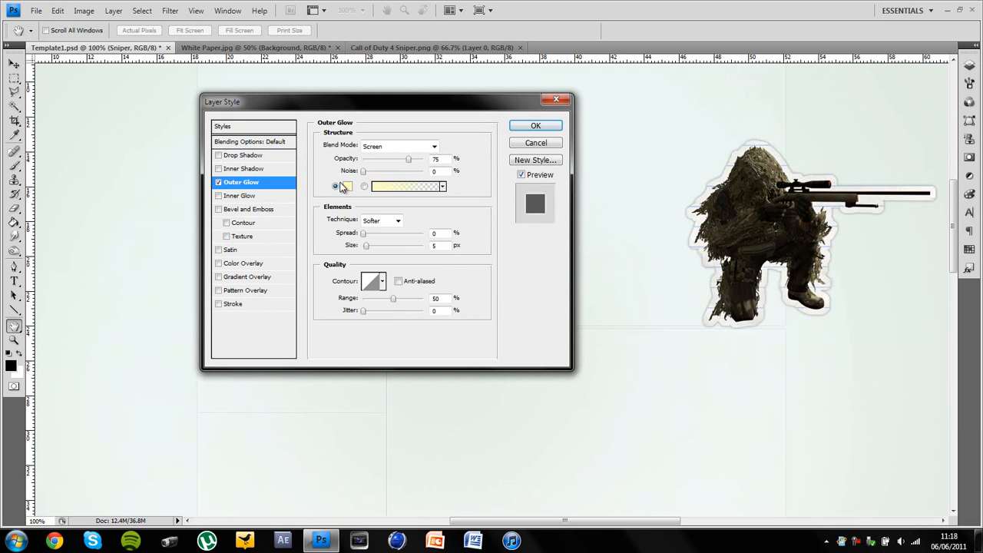
pyautogui.click(343, 186)
pyautogui.moveTo(220, 366); pyautogui.dragTo(189, 476)
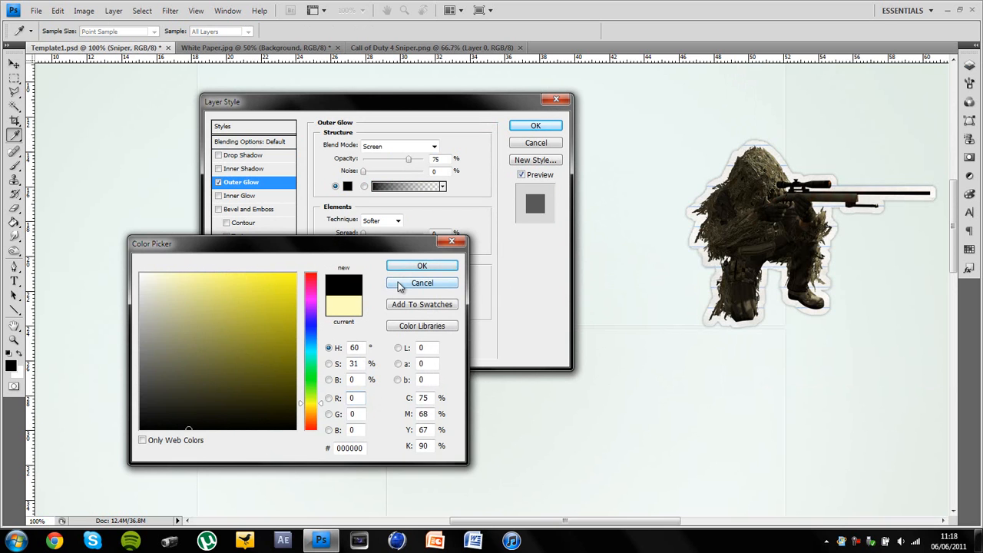
pyautogui.click(421, 265)
pyautogui.click(397, 147)
pyautogui.click(397, 164)
pyautogui.moveTo(395, 161); pyautogui.dragTo(370, 160)
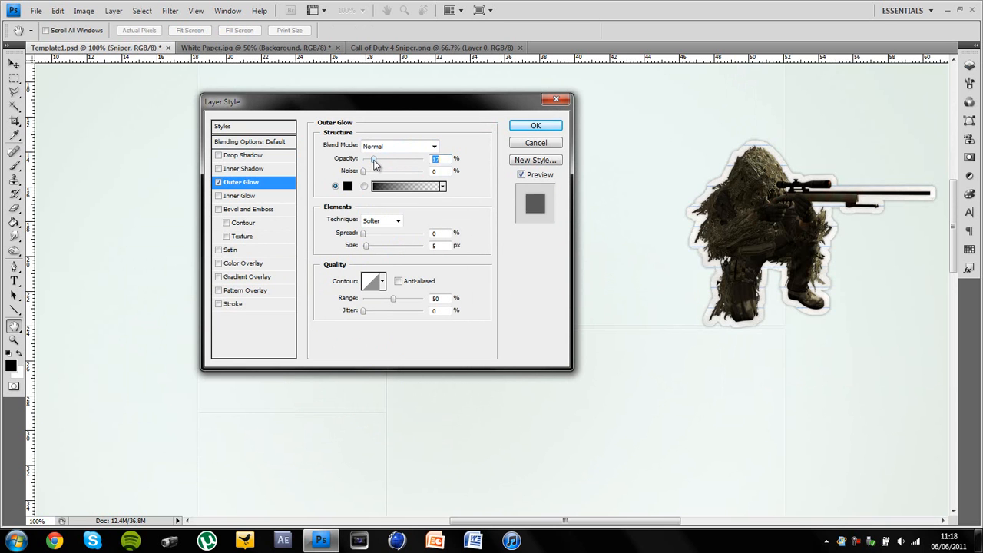
# Reduce the Sniper layer's overall opacity to 90% in its blending options and apply the layer style
pyautogui.click(284, 143)
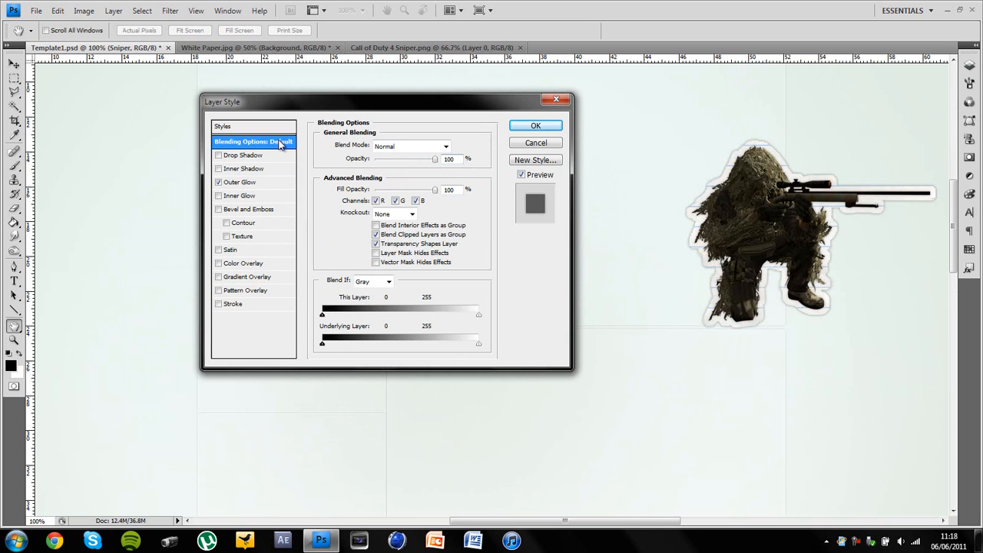
pyautogui.moveTo(419, 162); pyautogui.dragTo(427, 163)
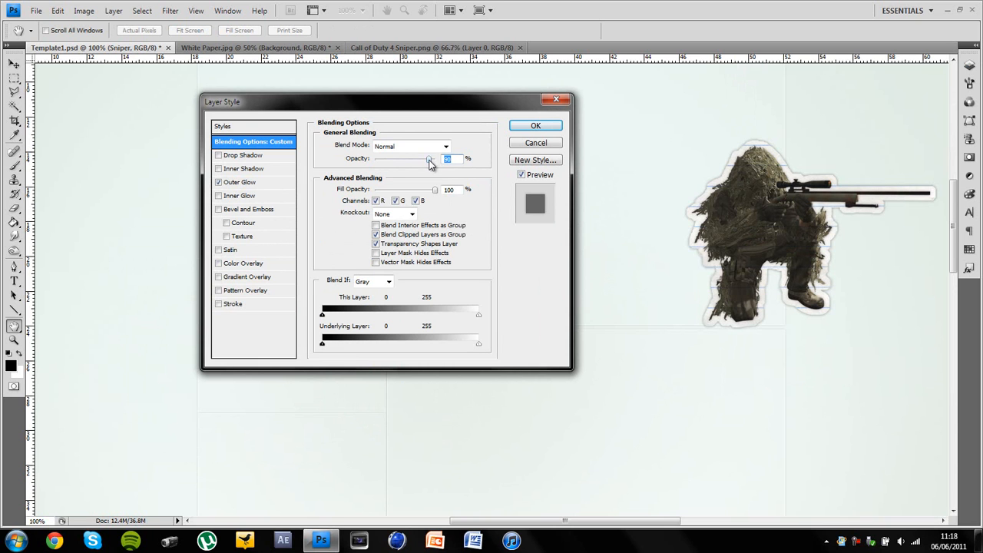
pyautogui.click(546, 126)
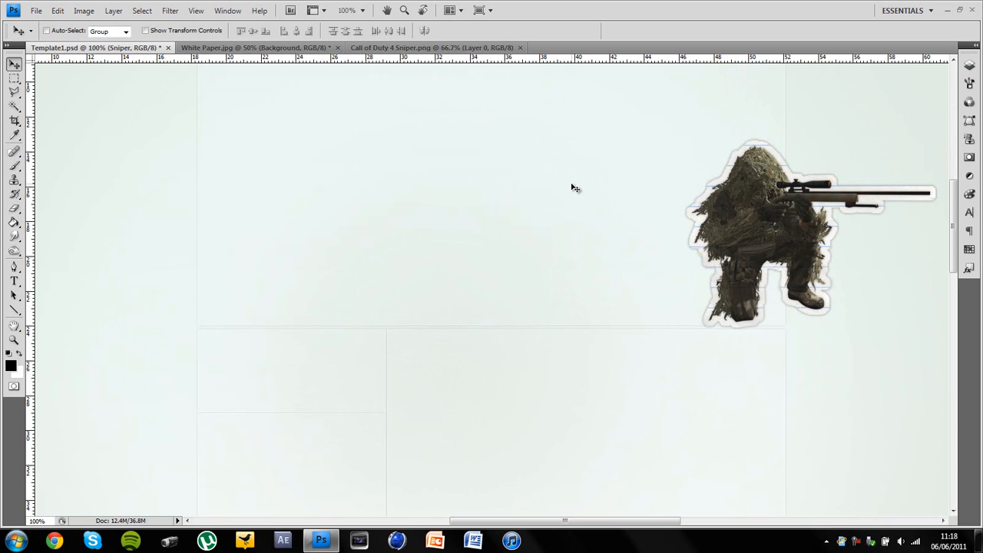
pyautogui.scroll(5, 575, 187)
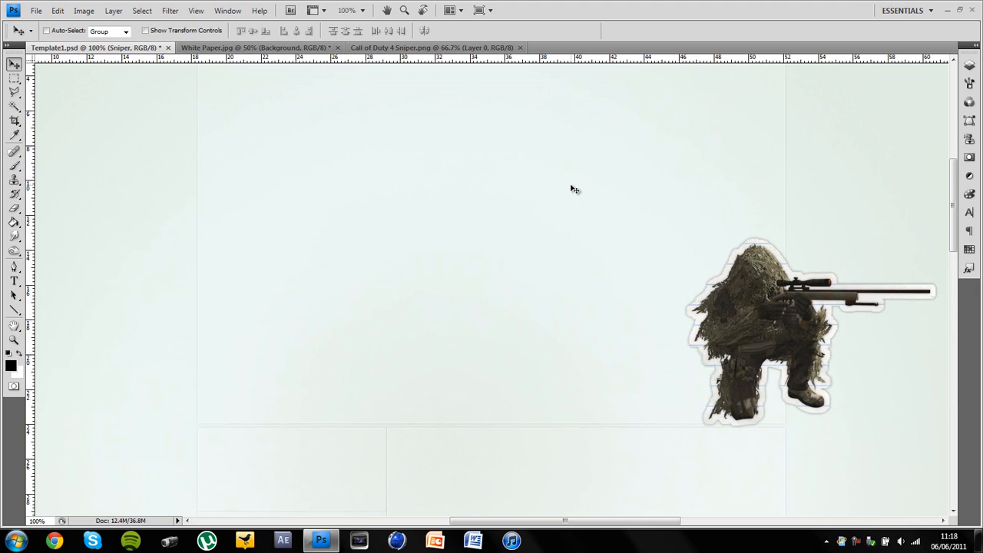
# Collapse the effects lists of the Sniper and Paper layers and select the Paper layer
pyautogui.click(969, 65)
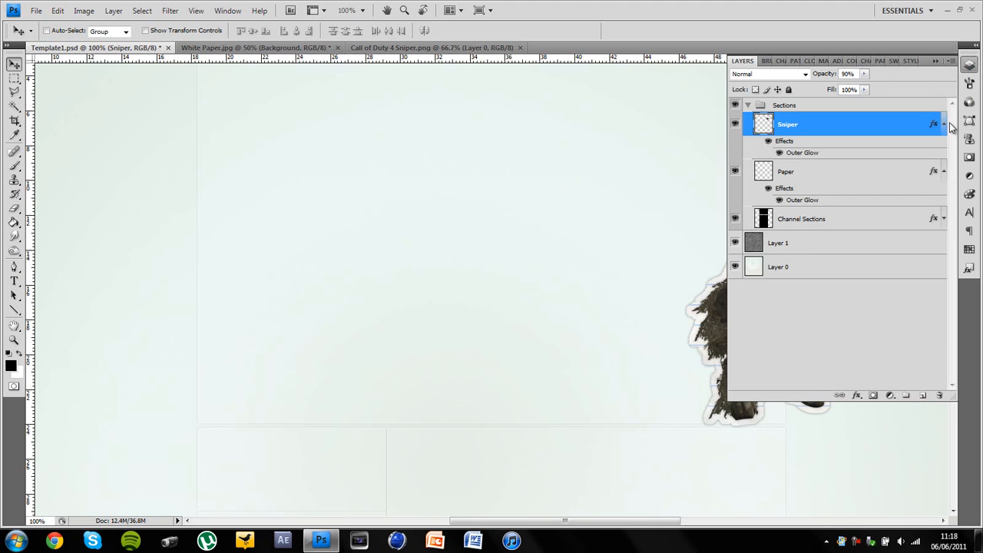
pyautogui.click(944, 125)
pyautogui.click(943, 147)
pyautogui.click(897, 149)
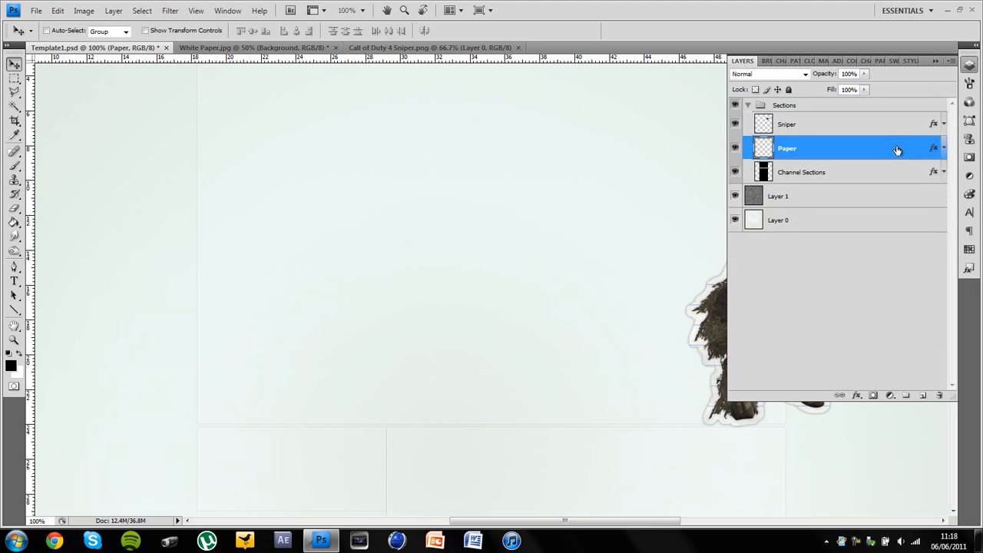
pyautogui.click(970, 69)
pyautogui.click(14, 209)
pyautogui.click(85, 30)
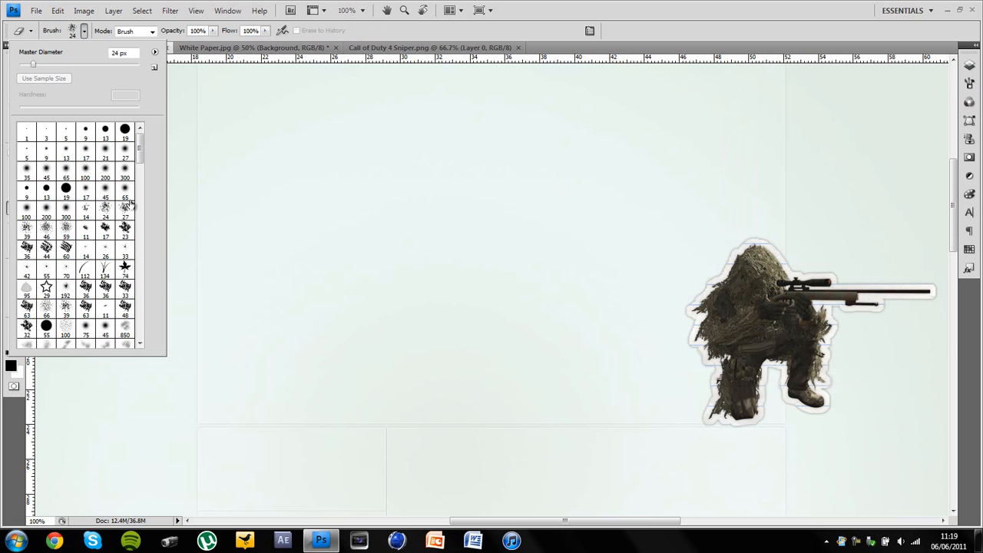
pyautogui.click(86, 210)
pyautogui.click(85, 35)
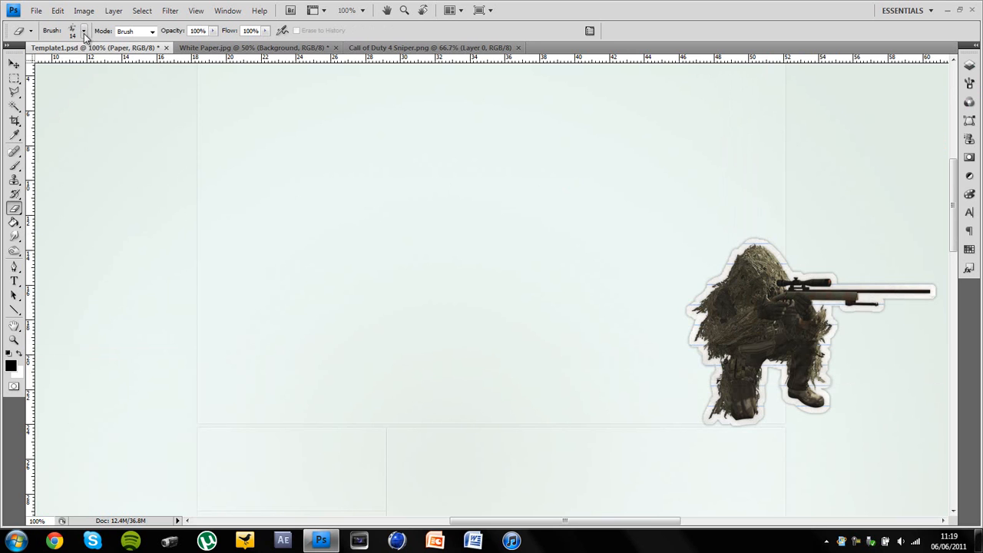
pyautogui.press('v')
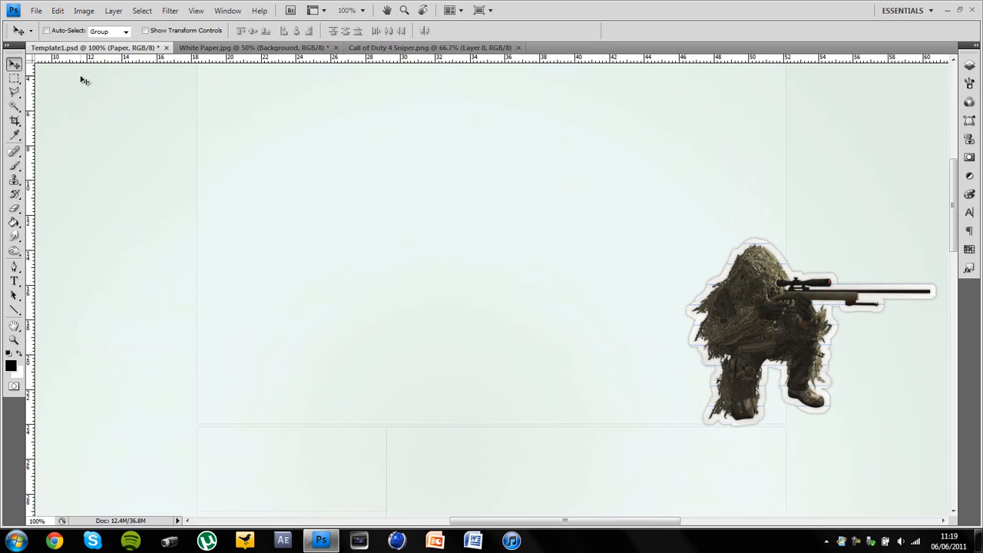
# Choose the Velocity font for the Type tool
pyautogui.click(14, 281)
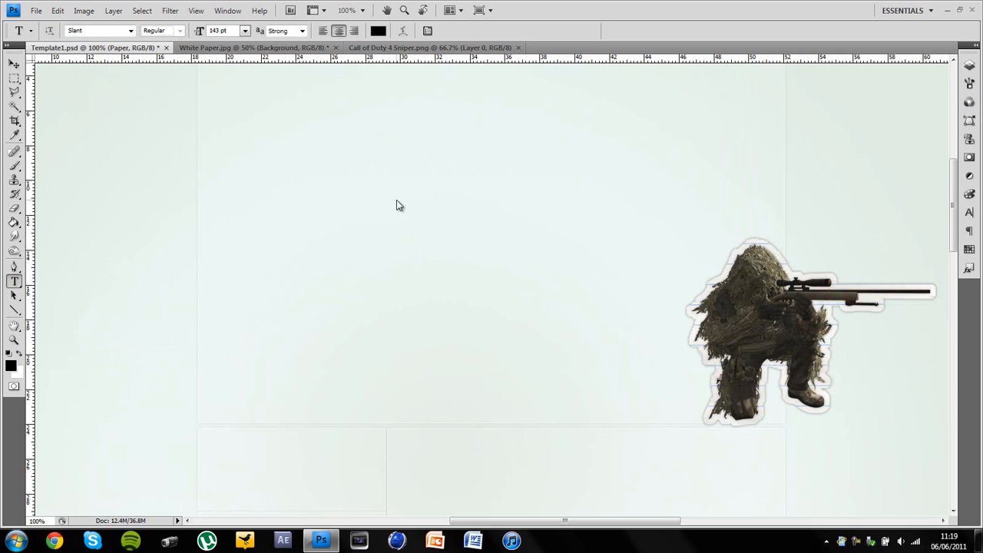
pyautogui.click(131, 30)
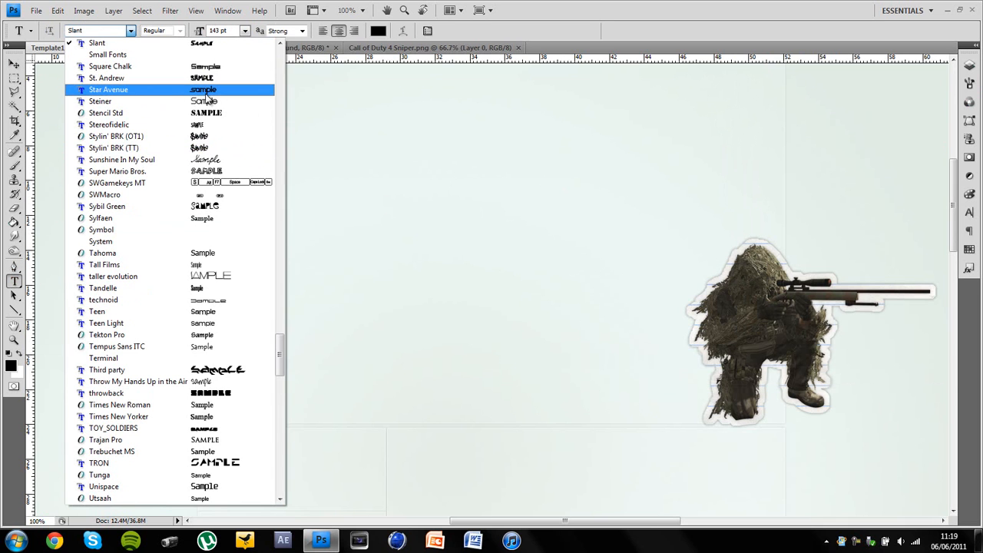
pyautogui.scroll(-11, 200, 146)
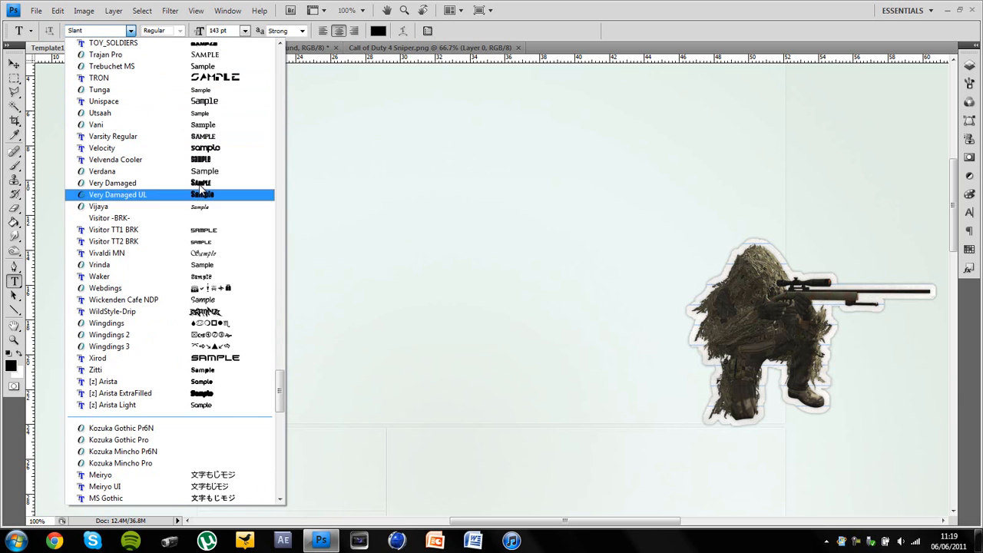
pyautogui.click(219, 147)
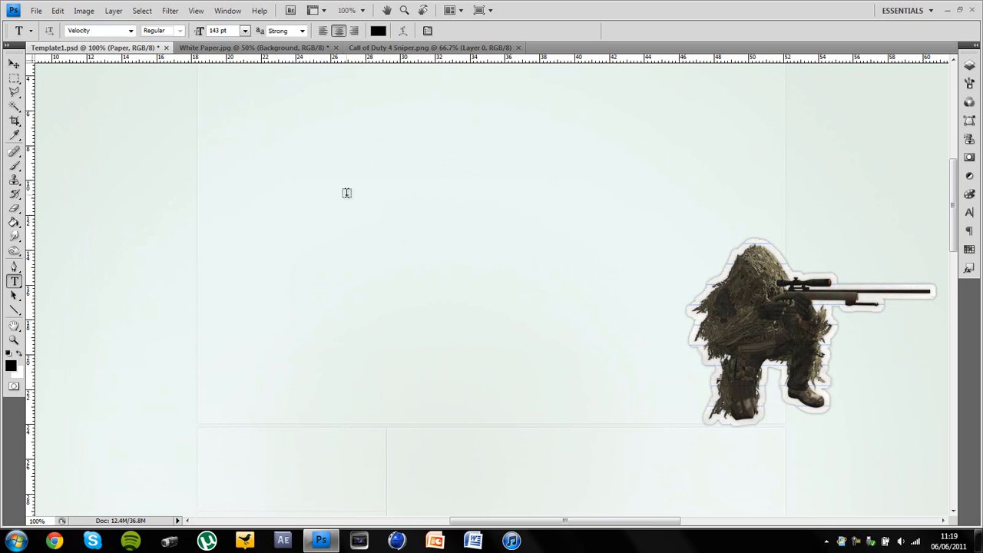
# Add a black 143 pt title reading the channel owner's first name in the large upper section box
pyautogui.click(352, 204)
pyautogui.write('a')
pyautogui.press('BackSpace')
pyautogui.write('snipt')
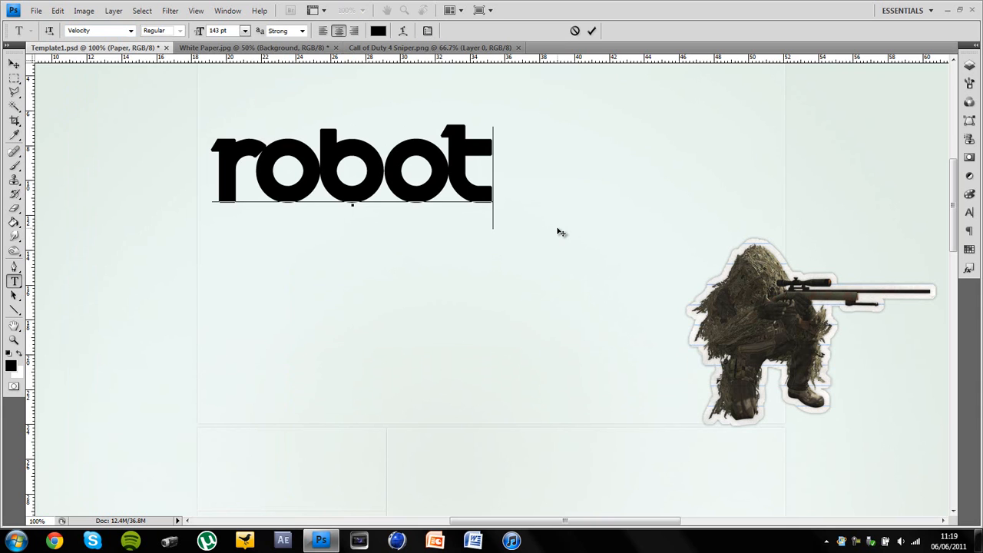
pyautogui.press('ctrl')
pyautogui.press('BackSpace')
pyautogui.press('BackSpace')
pyautogui.press('BackSpace')
pyautogui.press('BackSpace')
pyautogui.press('BackSpace')
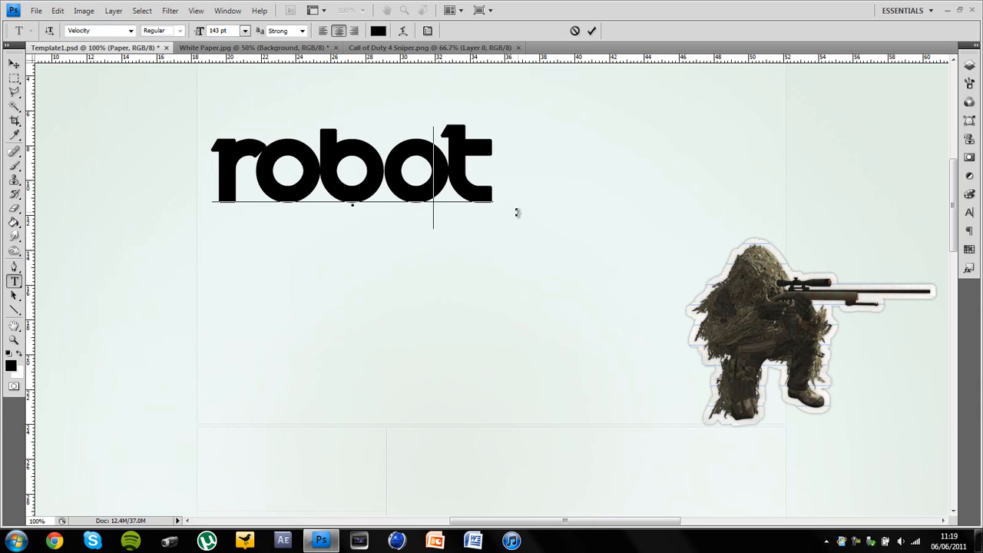
pyautogui.write('alex')
pyautogui.click(14, 63)
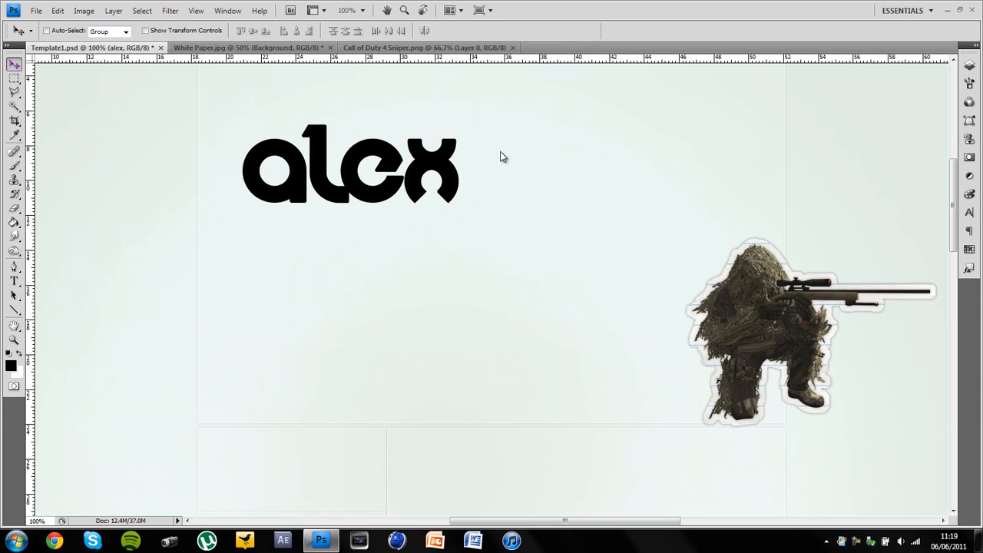
# Copy the title's lettering from its text layer and paste it into White Paper.jpg as a new layer
pyautogui.click(969, 65)
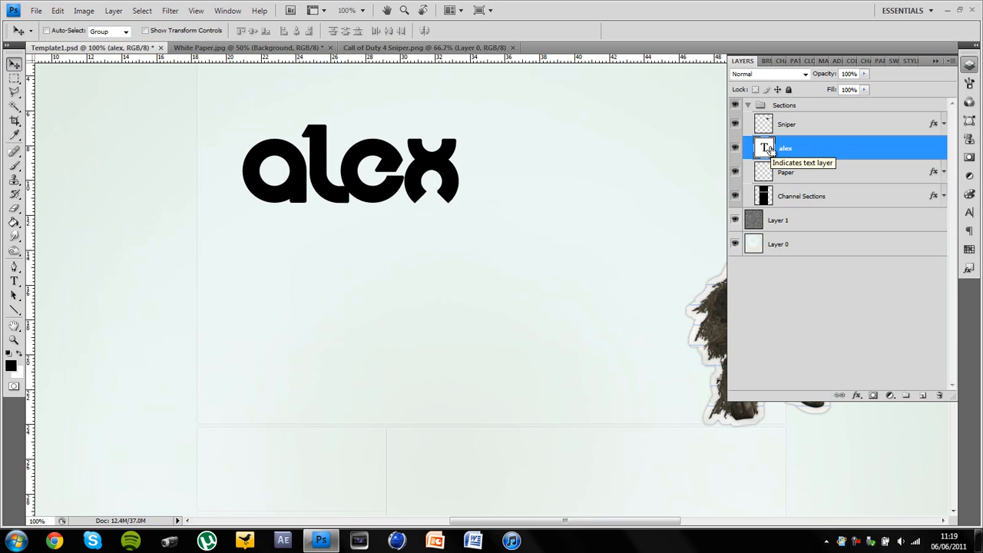
pyautogui.keyDown('ctrl'); pyautogui.click(768, 148); pyautogui.keyUp('ctrl')
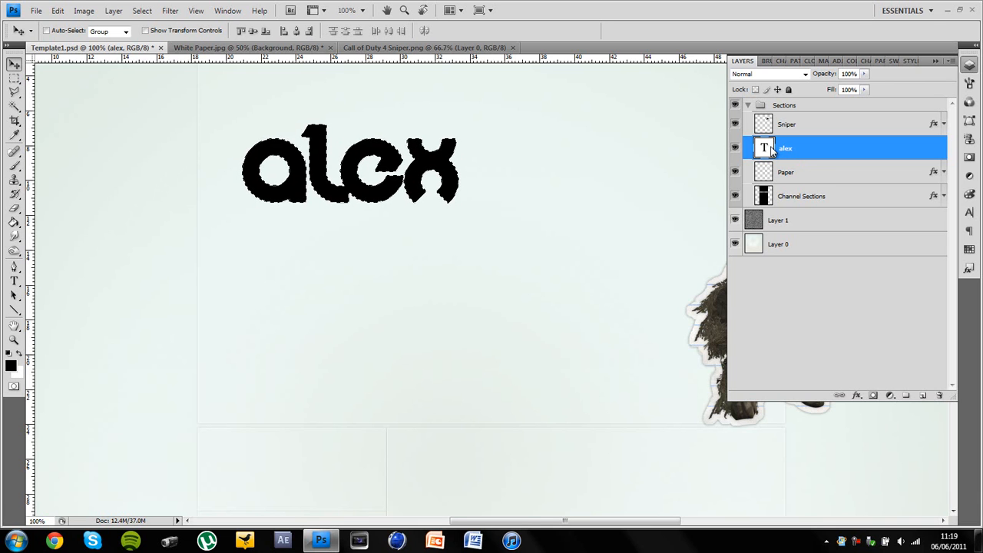
pyautogui.click(315, 47)
pyautogui.hotkey('ctrl', 'v')
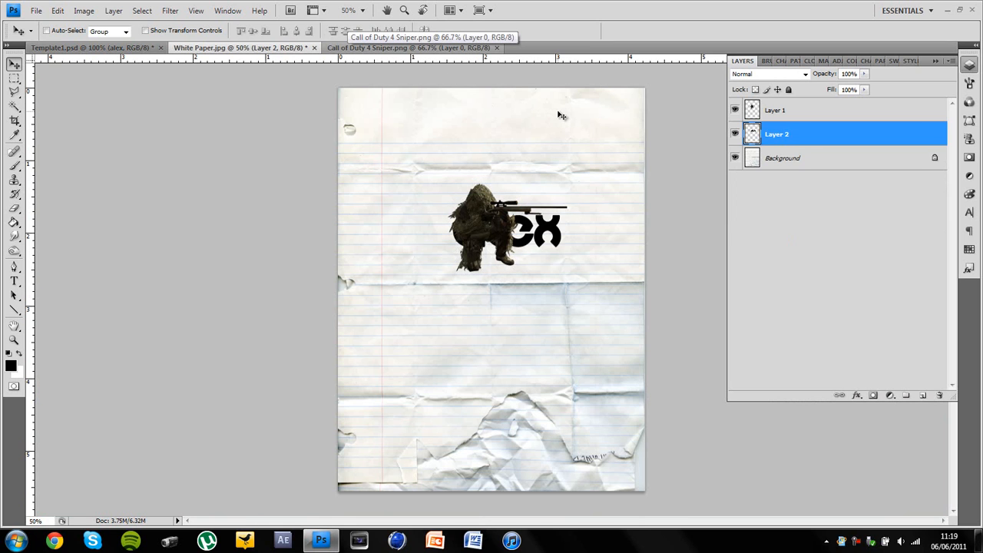
# Hide Layer 1, load the pasted lettering on Layer 2 as a selection and expand it by 4 pixels
pyautogui.click(735, 110)
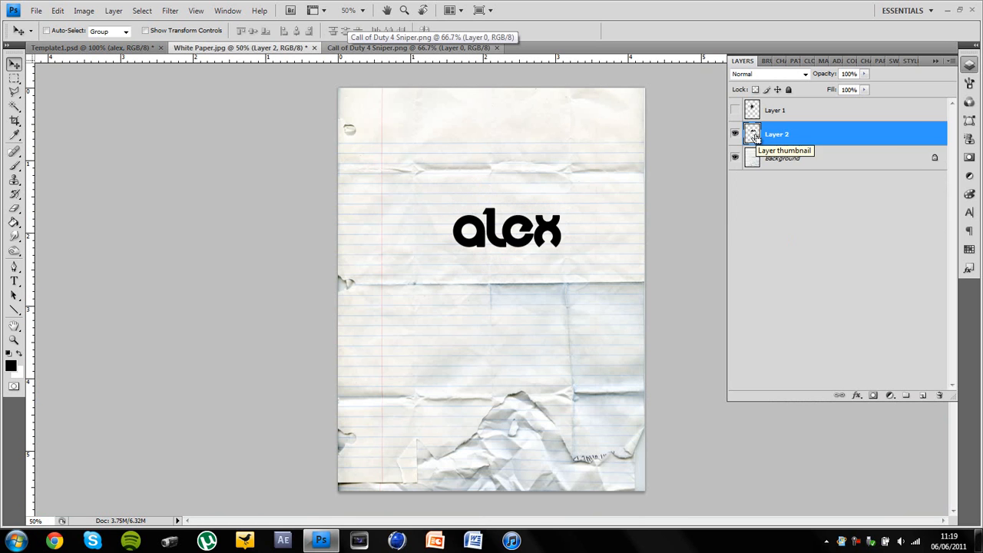
pyautogui.keyDown('ctrl'); pyautogui.click(755, 136); pyautogui.keyUp('ctrl')
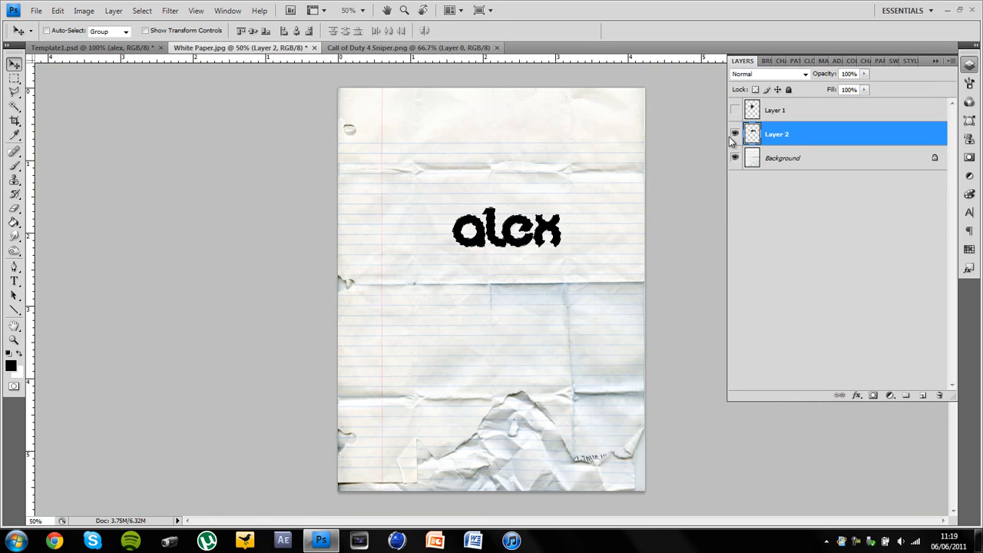
pyautogui.click(150, 12)
pyautogui.moveTo(182, 146)
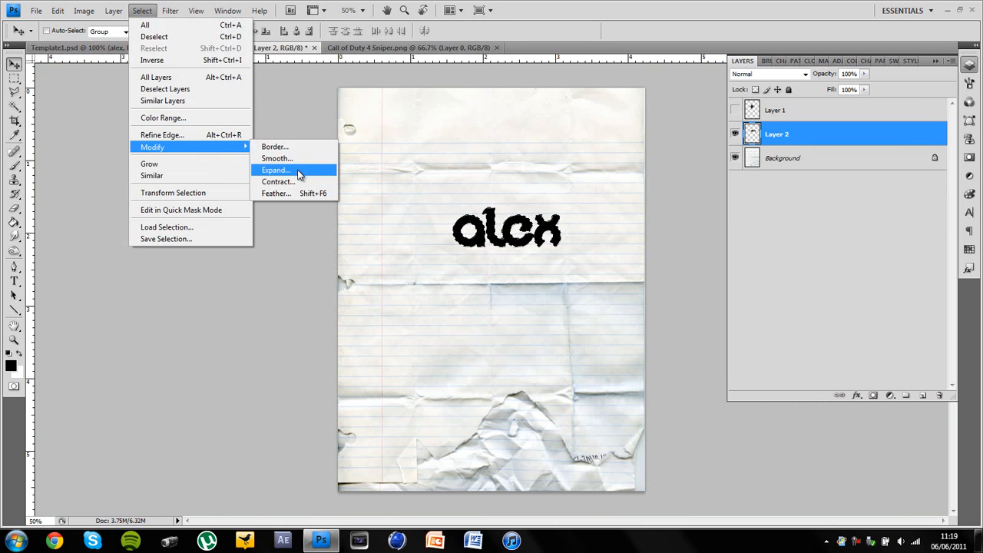
pyautogui.click(300, 169)
pyautogui.write('4')
pyautogui.press('Return')
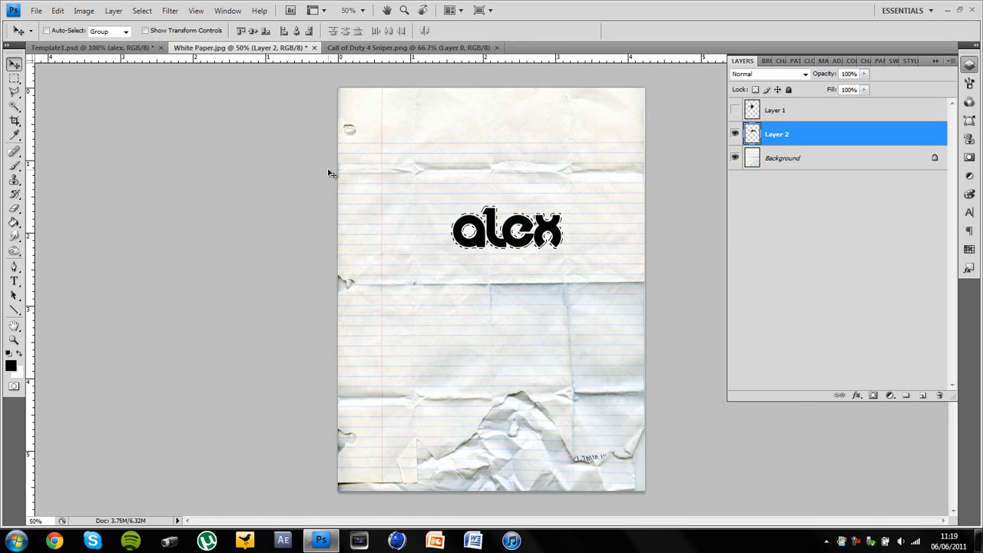
# Try to bring the paper cut-out from Layer 2 into Template1.psd and place it beneath the title layer
pyautogui.click(107, 47)
pyautogui.hotkey('ctrl', 'v')
pyautogui.moveTo(811, 149); pyautogui.dragTo(815, 178)
pyautogui.moveTo(562, 211); pyautogui.dragTo(480, 152)
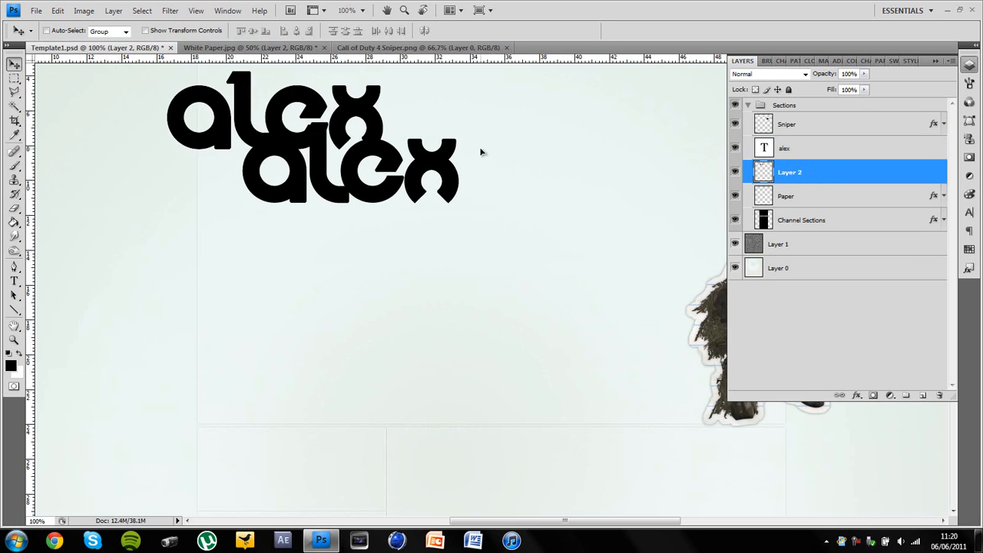
# Copy the selected paper area from the Background layer of White Paper.jpg and paste it into Template1.psd
pyautogui.click(368, 47)
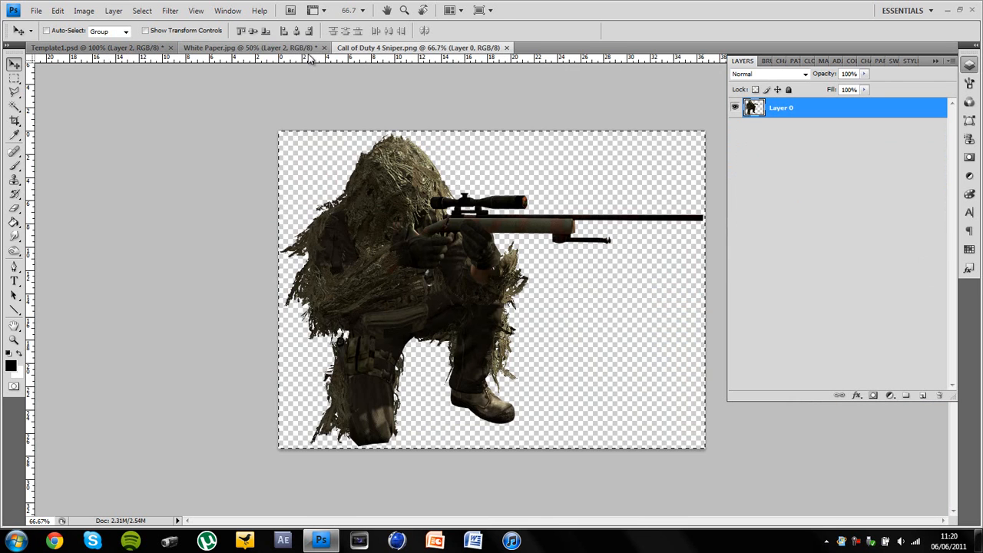
pyautogui.click(307, 47)
pyautogui.click(808, 161)
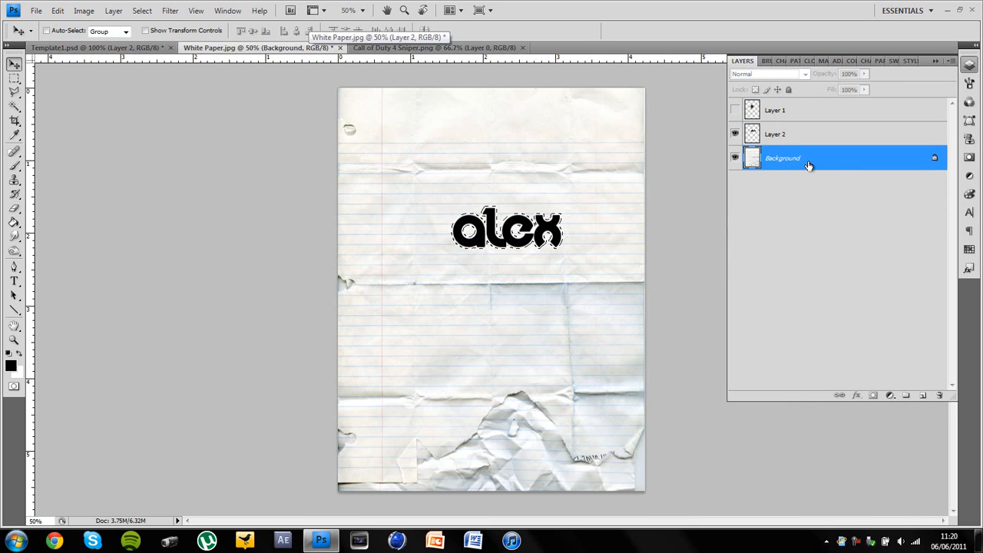
pyautogui.click(156, 49)
pyautogui.hotkey('ctrl', 'v')
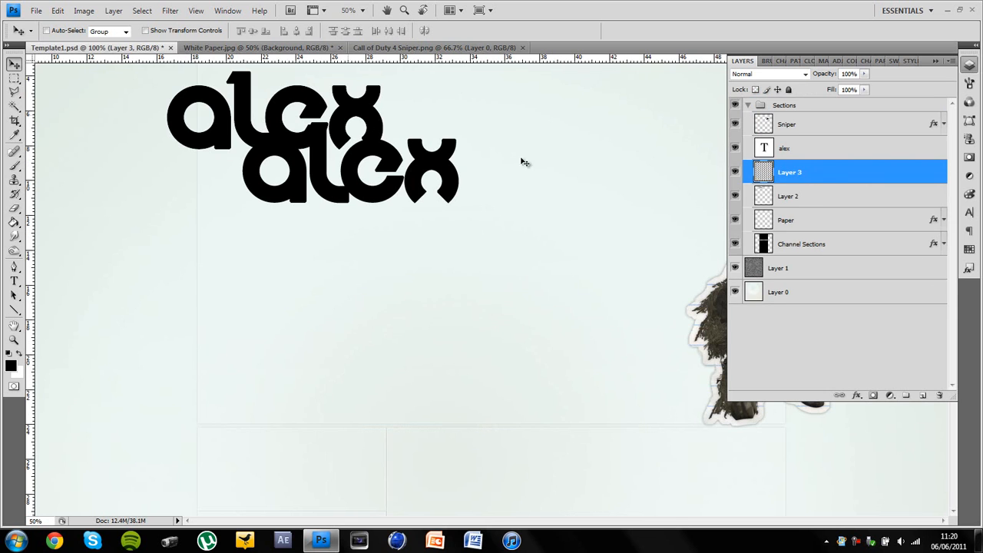
# Delete the stray black lettering on Layer 2 and align the paper cut-out directly behind the title
pyautogui.moveTo(827, 176); pyautogui.dragTo(820, 216)
pyautogui.click(787, 173)
pyautogui.hotkey('ctrl', 'e')
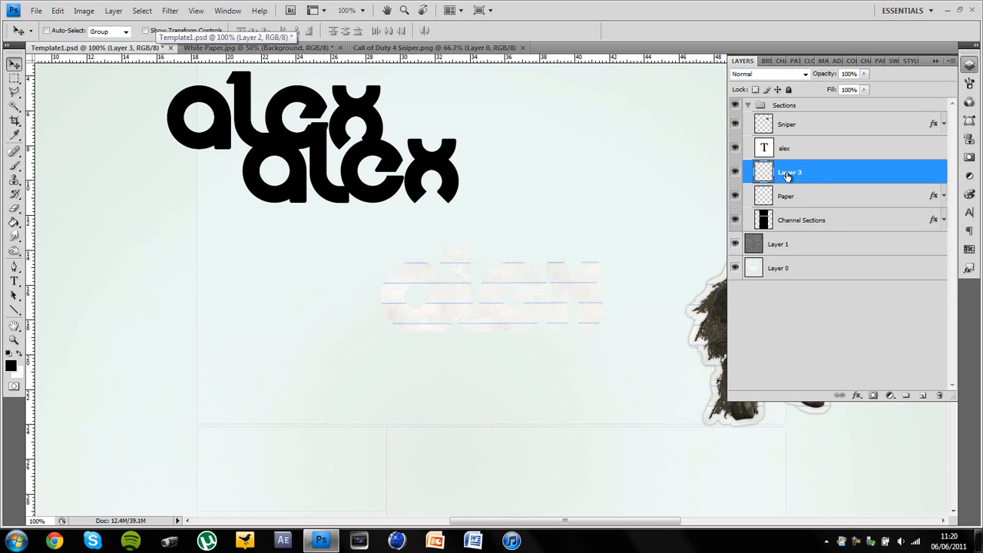
pyautogui.moveTo(538, 289); pyautogui.dragTo(400, 161)
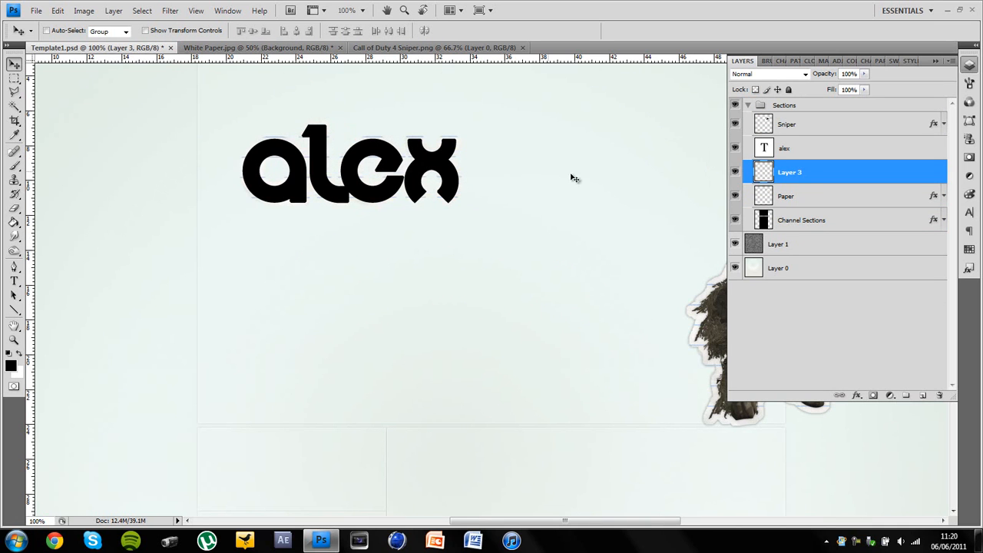
# Copy the Paper layer's style onto Layer 3, the title's paper cut-out
pyautogui.rightClick(824, 196)
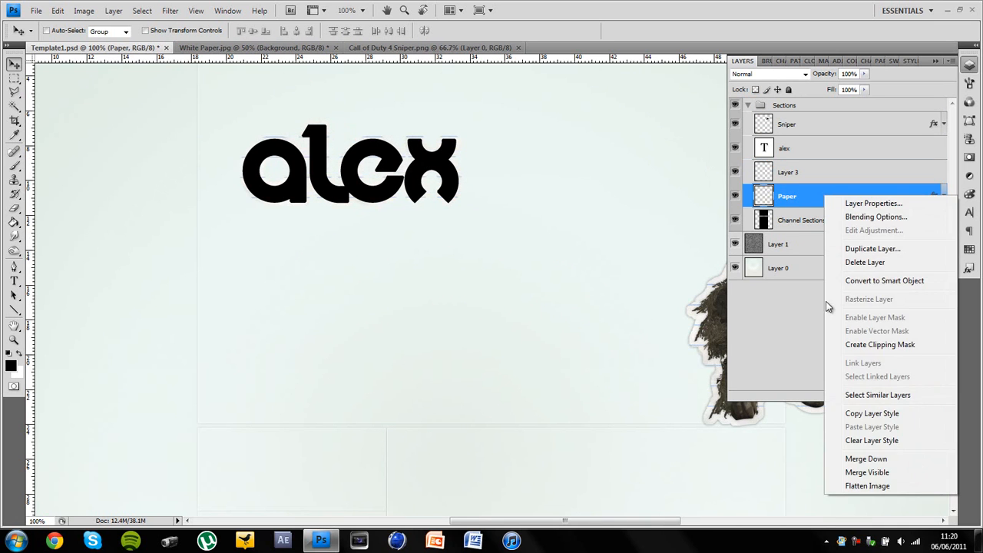
pyautogui.click(872, 413)
pyautogui.rightClick(827, 170)
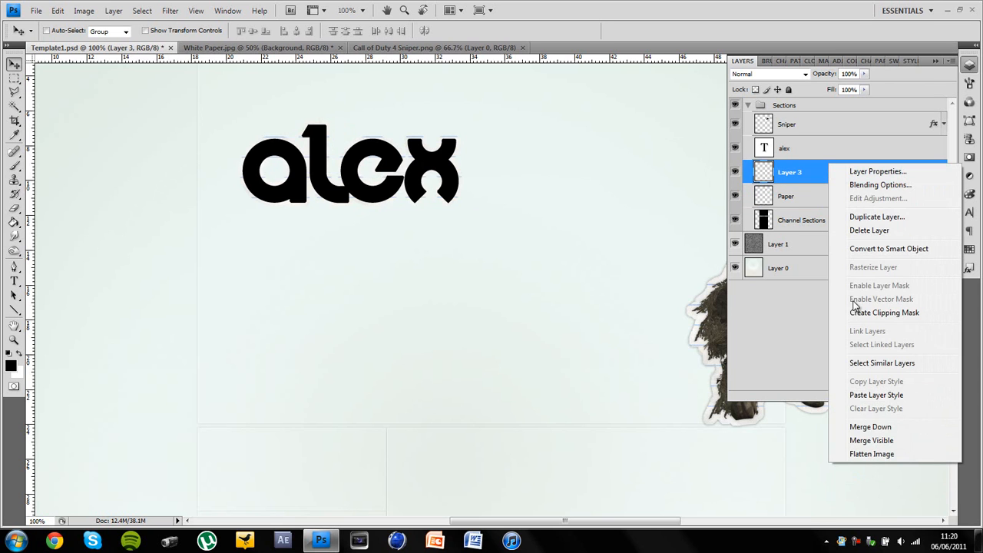
pyautogui.click(868, 394)
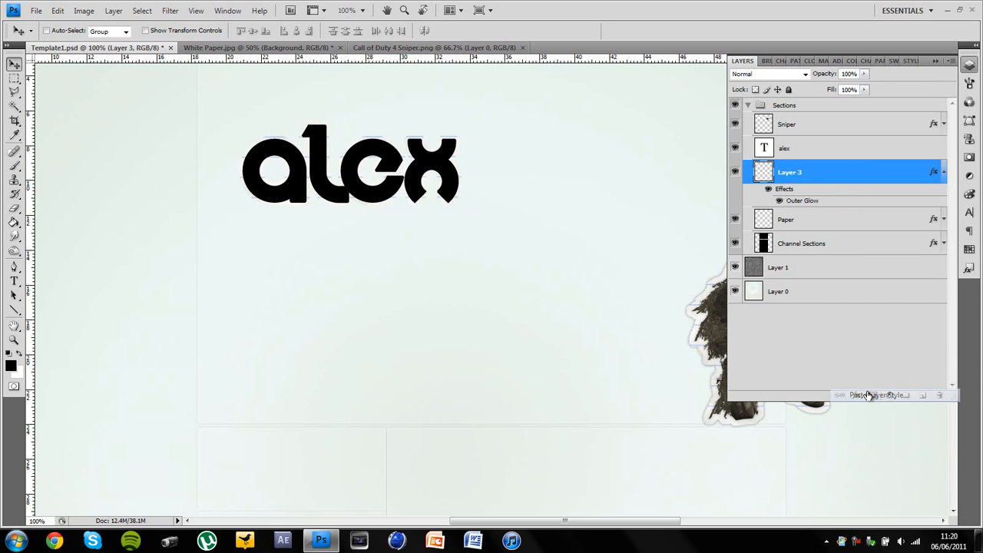
# Copy the Sniper layer's style onto the title's text layer
pyautogui.rightClick(816, 129)
pyautogui.click(845, 351)
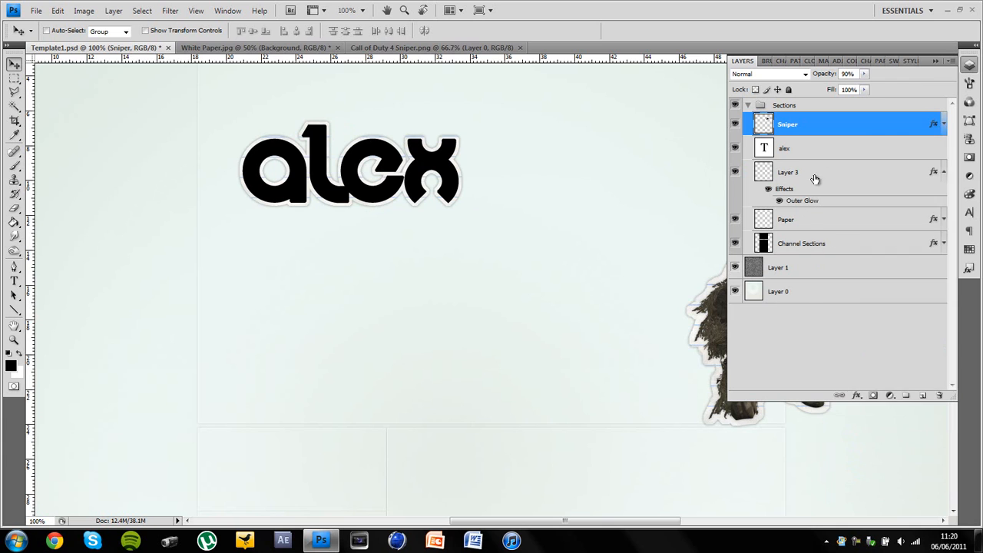
pyautogui.rightClick(821, 154)
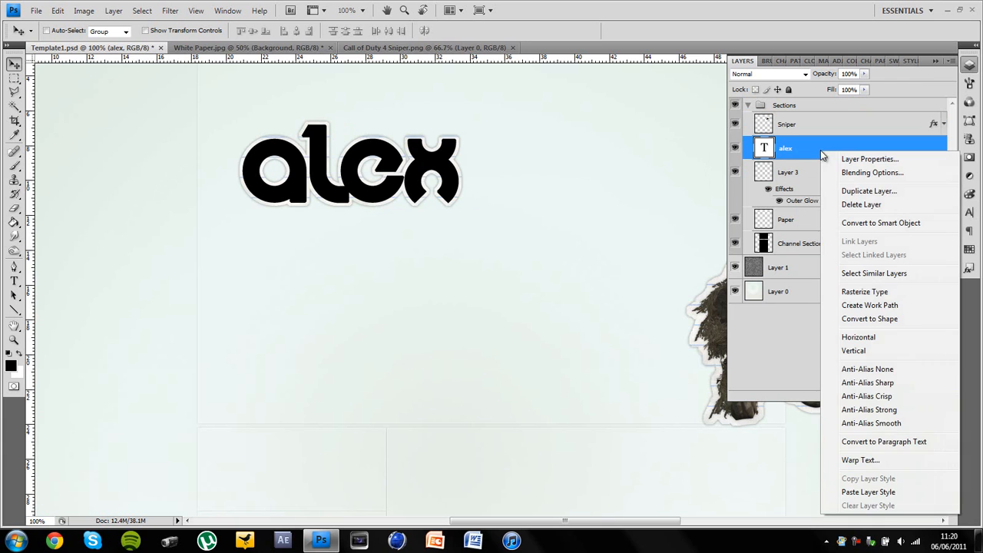
pyautogui.click(868, 491)
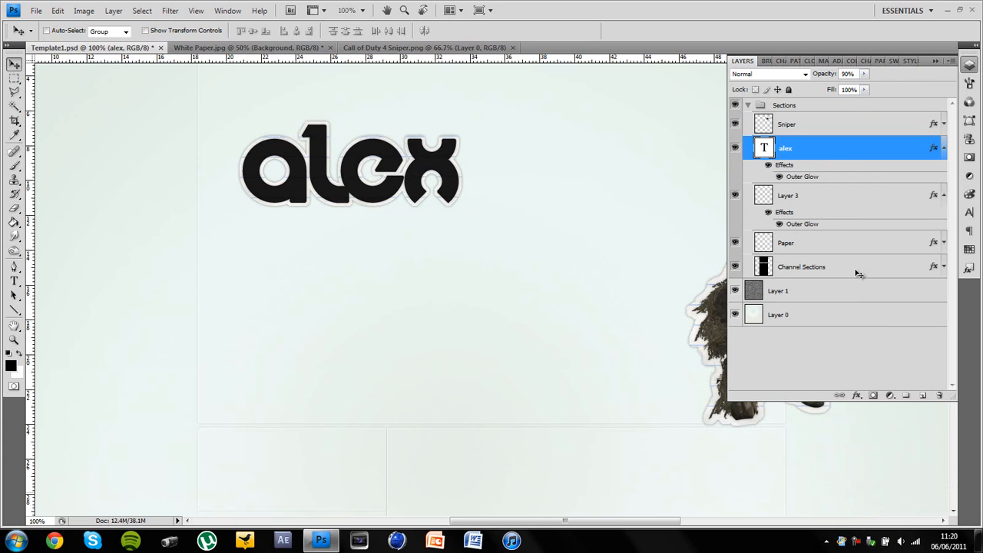
# Rotate the title and its paper cut-out together 90° counterclockwise and place them vertically just outside the upper section box's left edge
pyautogui.keyDown('ctrl'); pyautogui.click(819, 197); pyautogui.keyUp('ctrl')
pyautogui.hotkey('ctrl', 't')
pyautogui.moveTo(514, 216); pyautogui.dragTo(393, 76)
pyautogui.press('Return')
pyautogui.moveTo(369, 138); pyautogui.dragTo(174, 126)
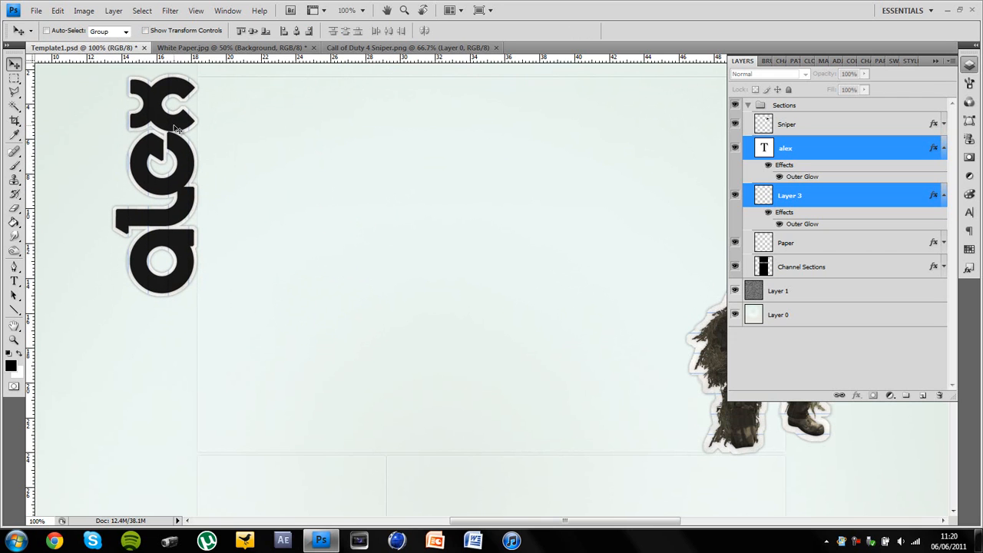
pyautogui.press('Left')
pyautogui.press('Left')
pyautogui.press('Left')
pyautogui.press('Left')
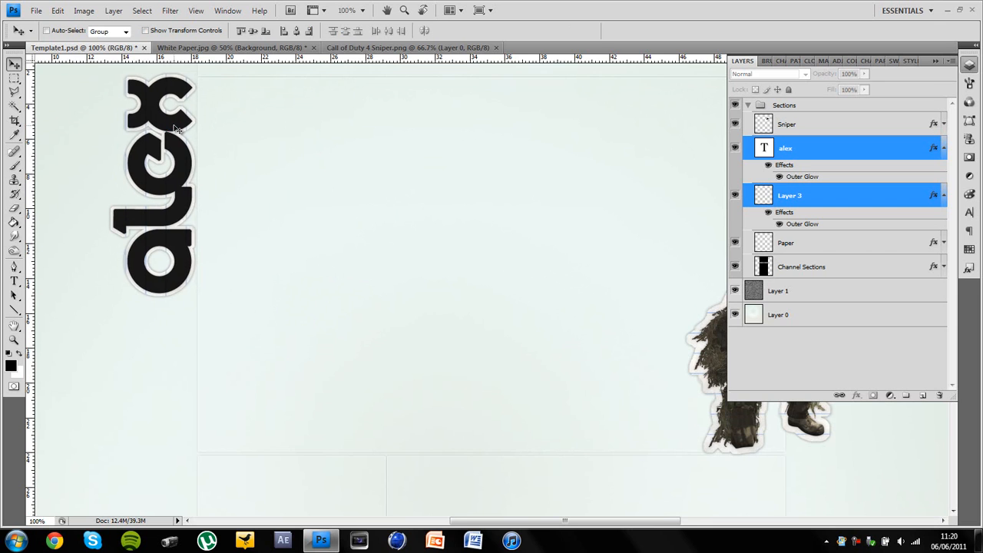
# Create a new empty layer above the Sniper layer
pyautogui.hotkey('ctrl', '-')
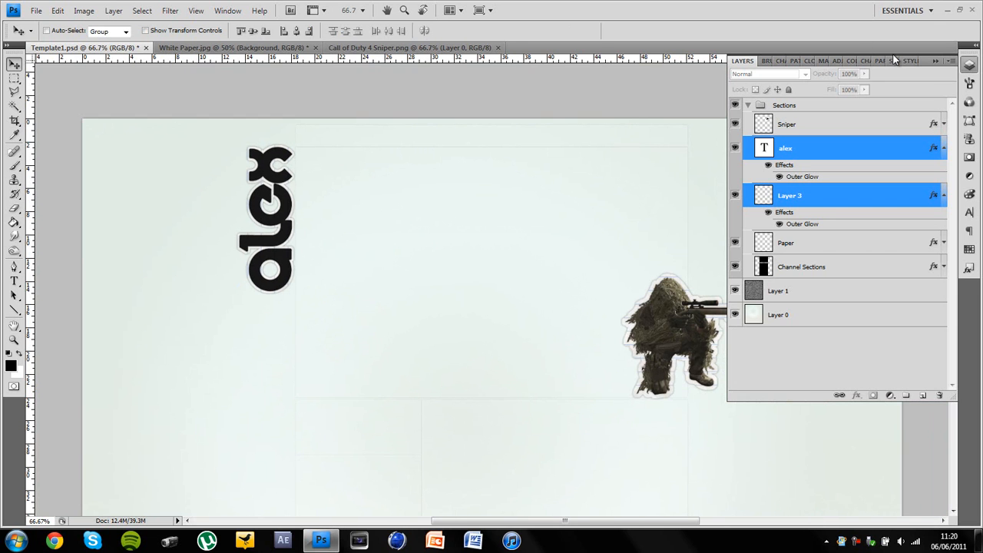
pyautogui.click(917, 150)
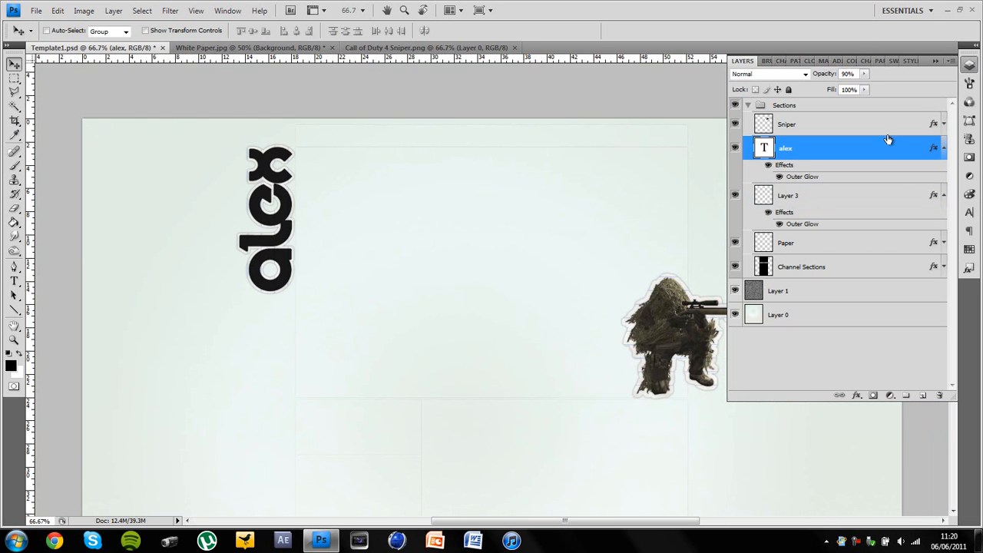
pyautogui.click(887, 125)
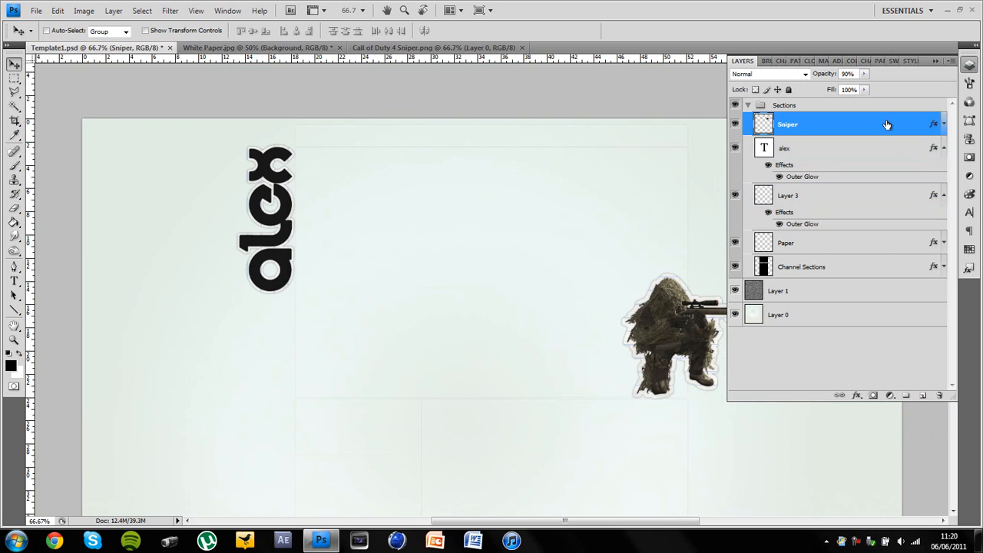
pyautogui.click(922, 397)
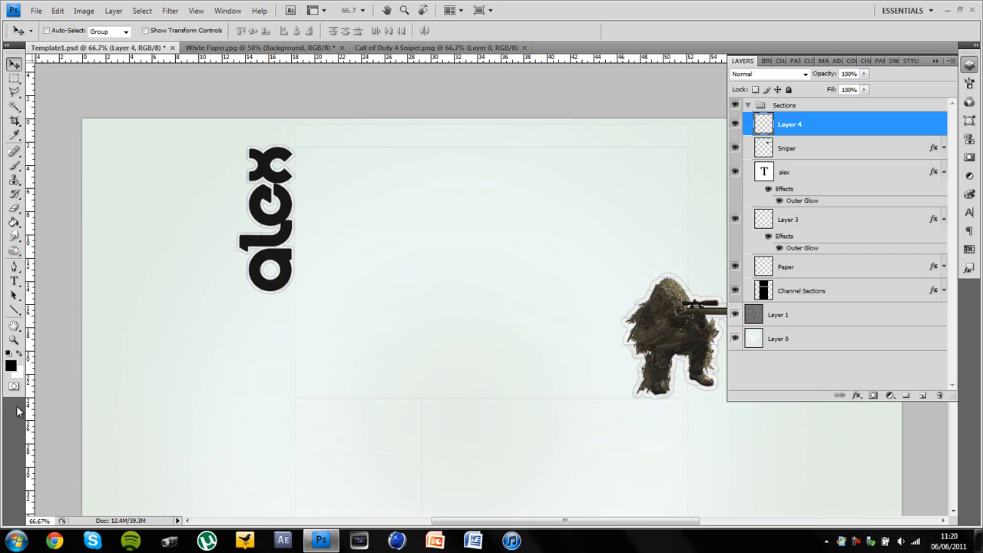
# Draw five short black 14 px line strips on Layer 4 across both ends of the title and the sniper cut-out's head and feet
pyautogui.click(13, 310)
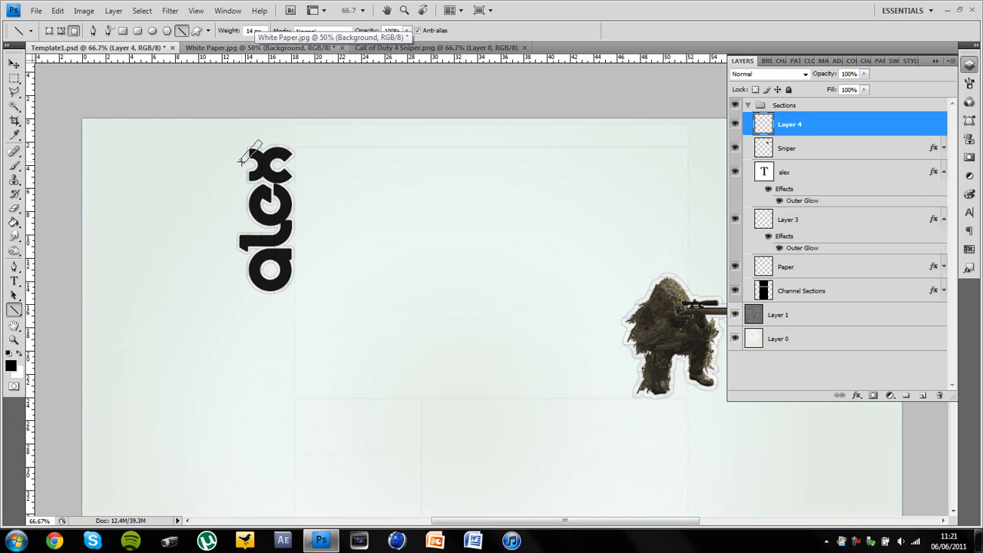
pyautogui.moveTo(241, 161); pyautogui.dragTo(242, 162)
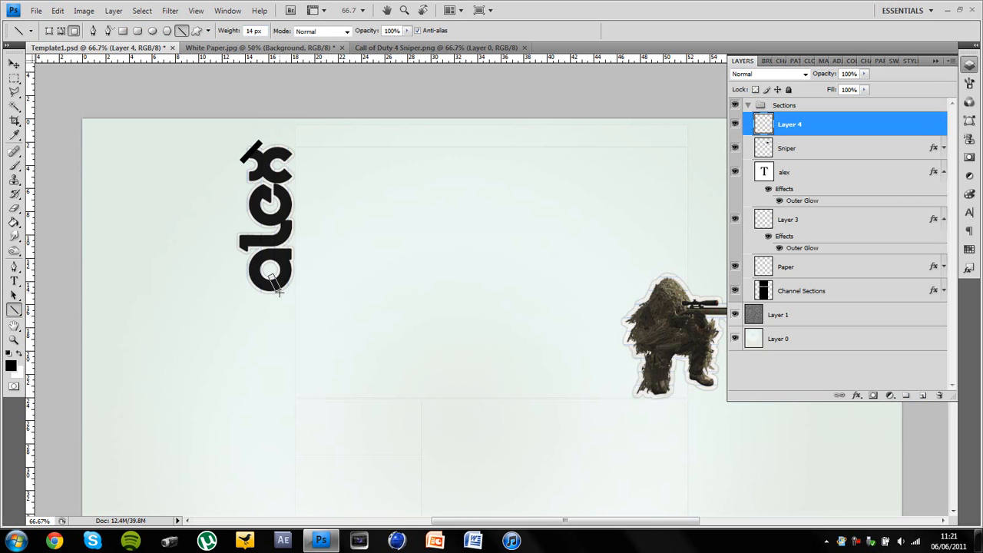
pyautogui.moveTo(281, 295); pyautogui.dragTo(281, 294)
pyautogui.moveTo(652, 269); pyautogui.dragTo(691, 283)
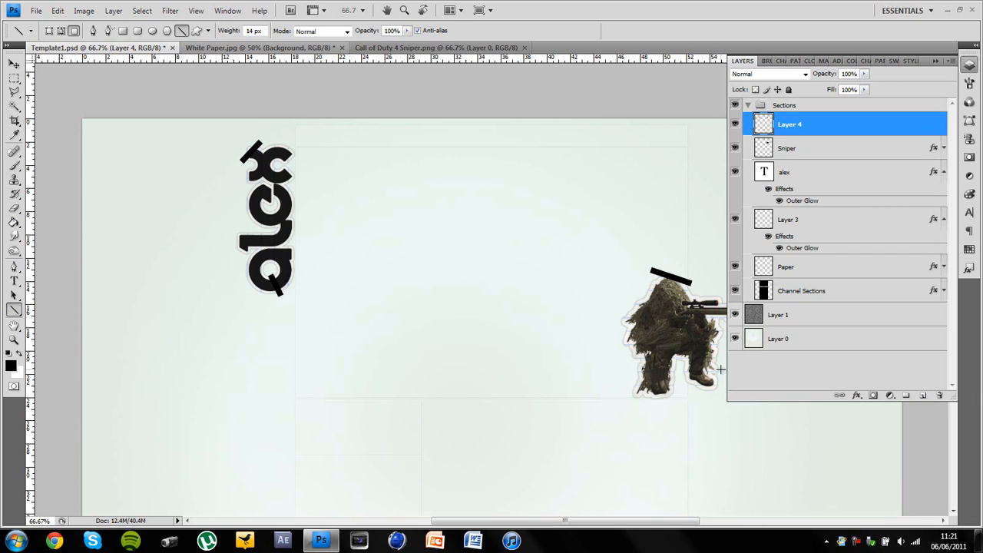
pyautogui.moveTo(696, 390); pyautogui.dragTo(644, 394)
pyautogui.click(14, 63)
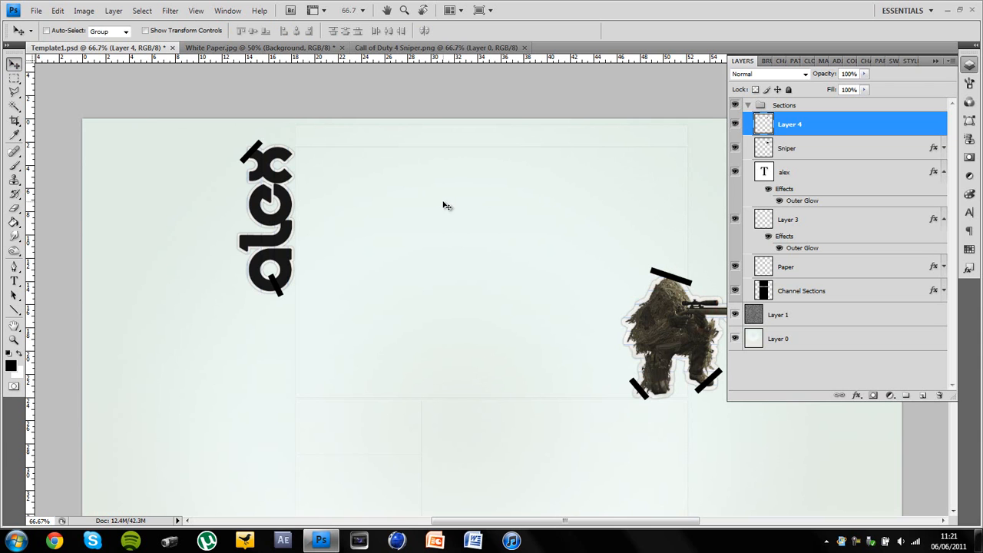
# Invert the colours of Layer 4 so the strips turn white
pyautogui.click(80, 11)
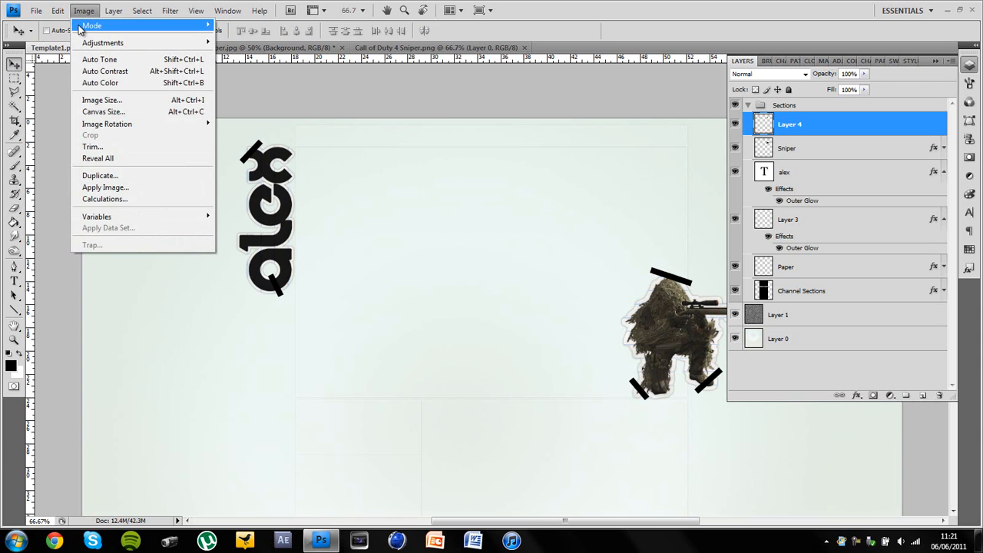
pyautogui.moveTo(96, 42)
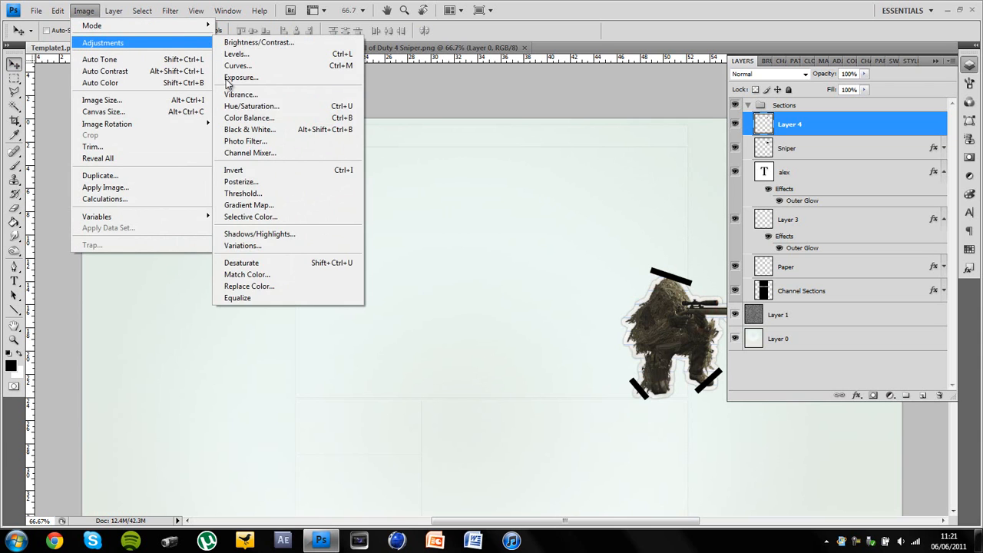
pyautogui.click(276, 170)
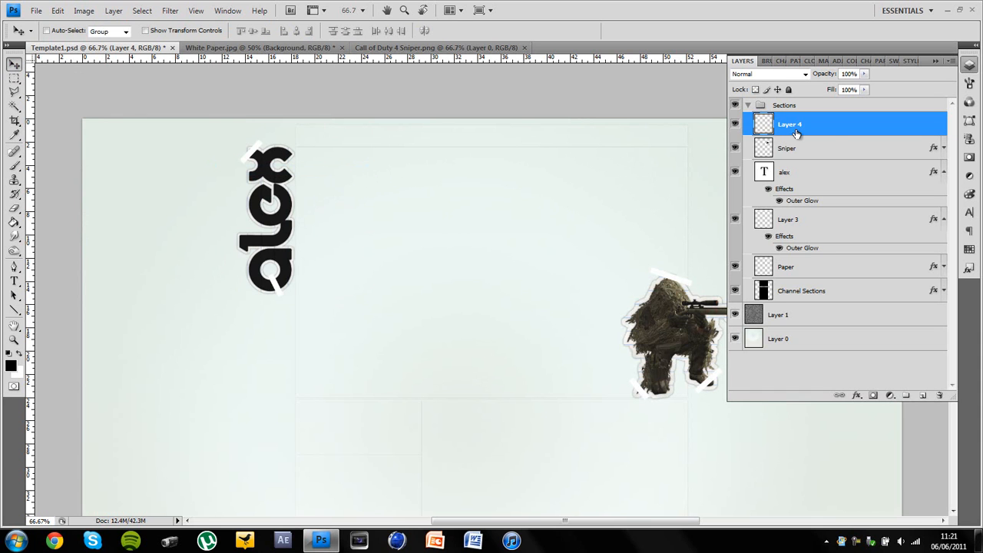
# Give the strips on Layer 4 a black Outer Glow with Normal blend mode and a lowered opacity
pyautogui.doubleClick(833, 132)
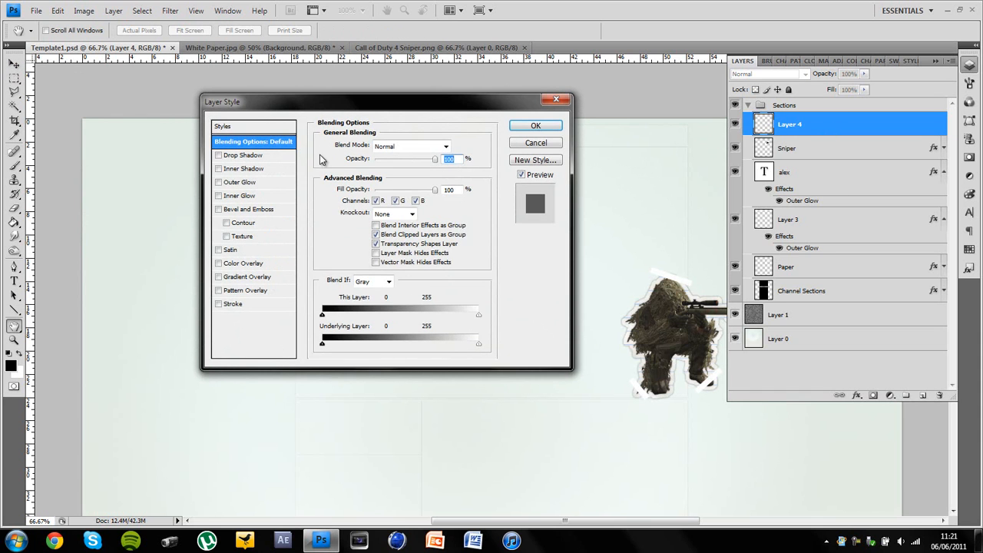
pyautogui.click(248, 184)
pyautogui.click(405, 152)
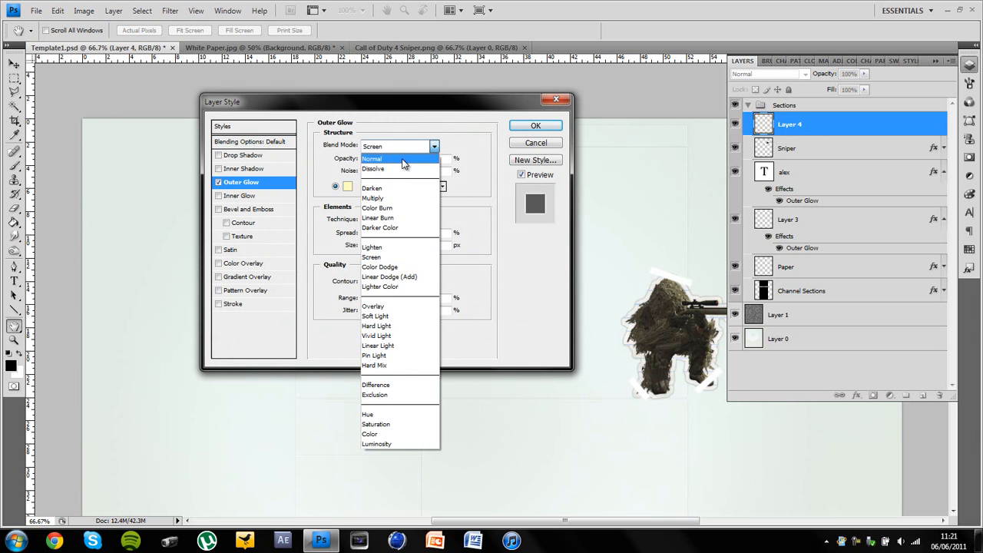
pyautogui.click(405, 161)
pyautogui.click(347, 186)
pyautogui.click(225, 394)
pyautogui.click(421, 265)
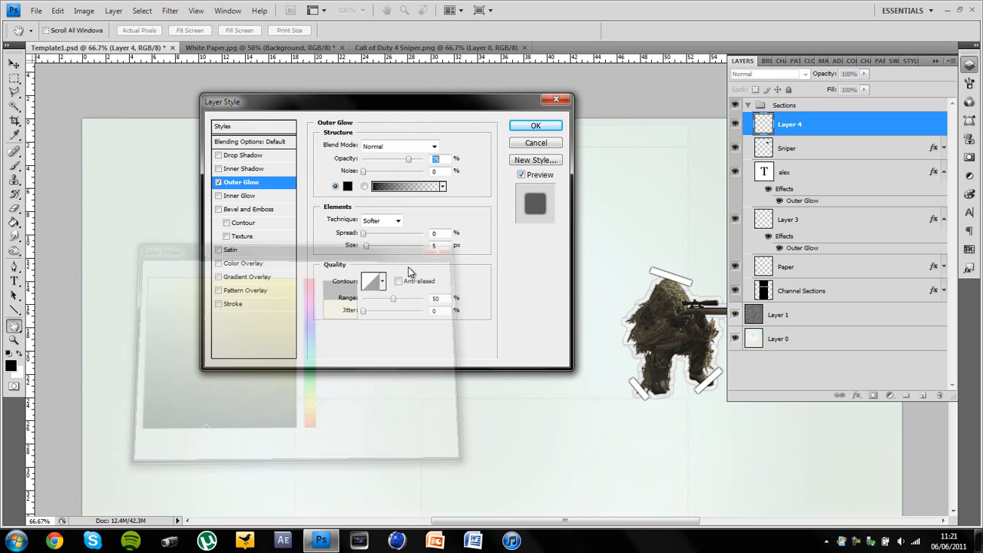
pyautogui.moveTo(382, 161); pyautogui.dragTo(372, 160)
# Set Layer 4's fill opacity to 29% and its blend mode to Overlay, and apply the layer style
pyautogui.click(261, 144)
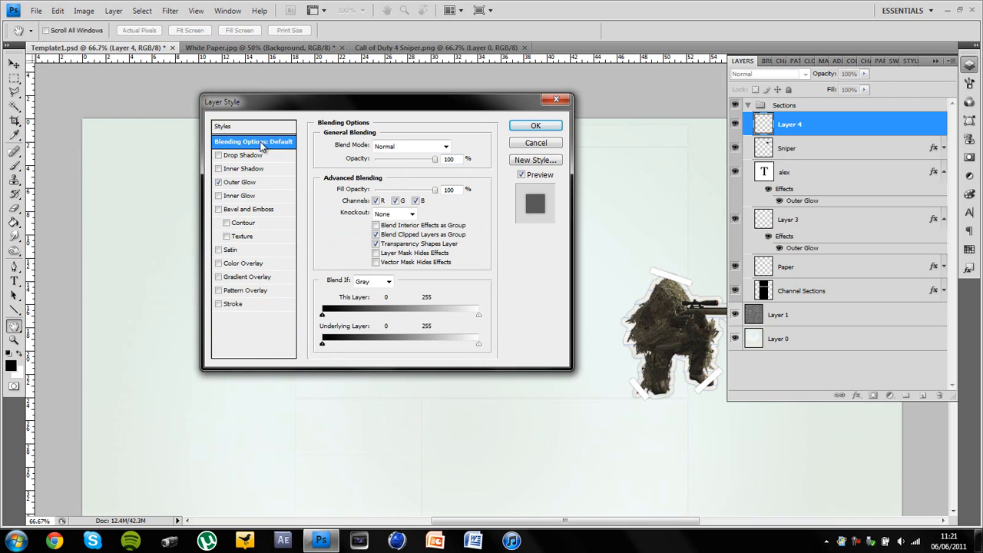
pyautogui.click(397, 190)
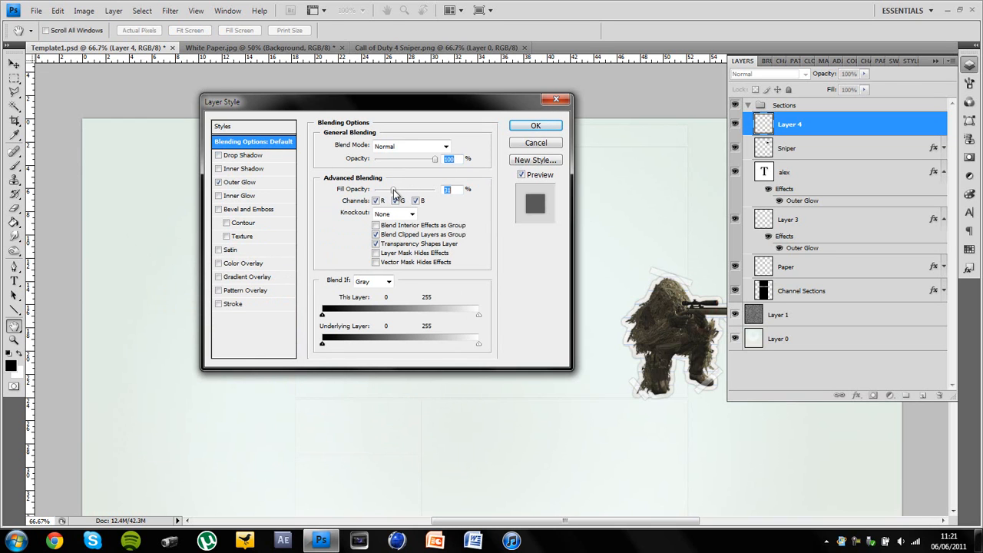
pyautogui.moveTo(393, 192); pyautogui.dragTo(391, 191)
pyautogui.click(411, 146)
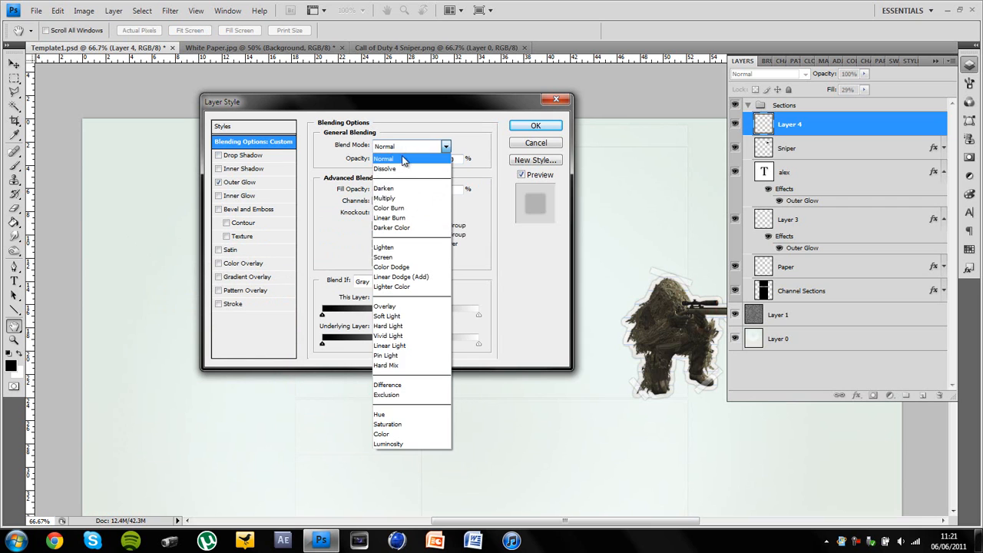
pyautogui.click(379, 311)
pyautogui.click(537, 126)
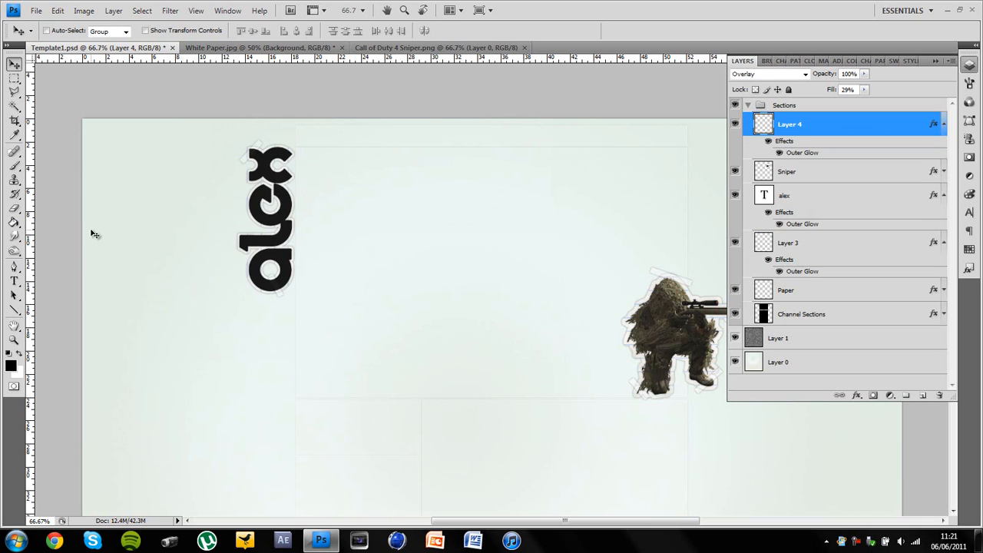
# Configure the 14 px Eraser brush with Shape Dynamics at 100% size and angle jitter and Other Dynamics at 100% opacity jitter
pyautogui.click(15, 210)
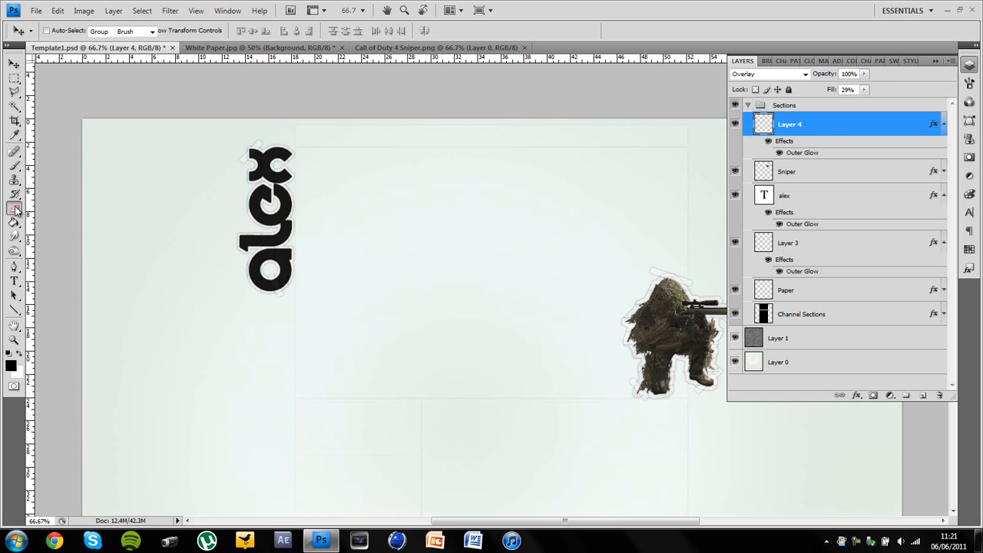
pyautogui.click(968, 84)
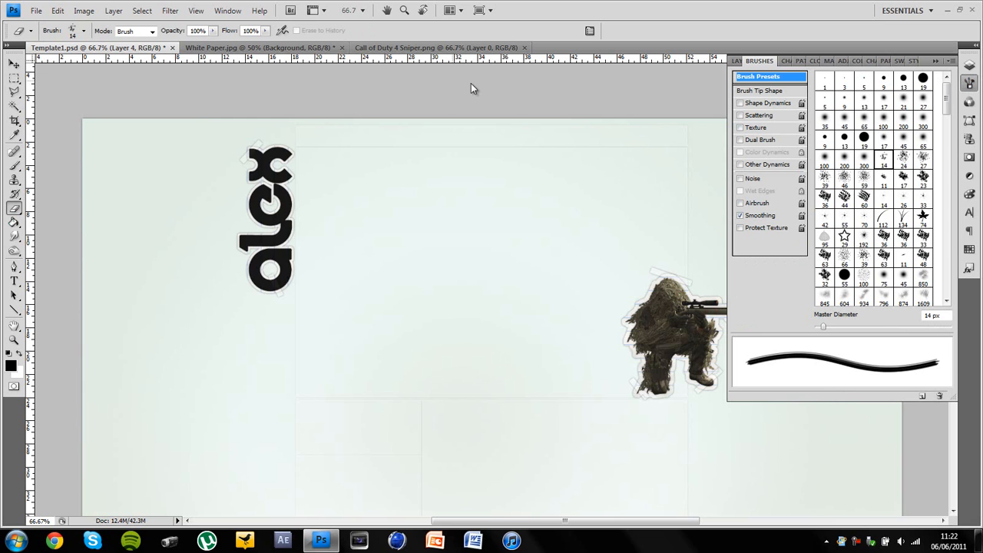
pyautogui.click(194, 10)
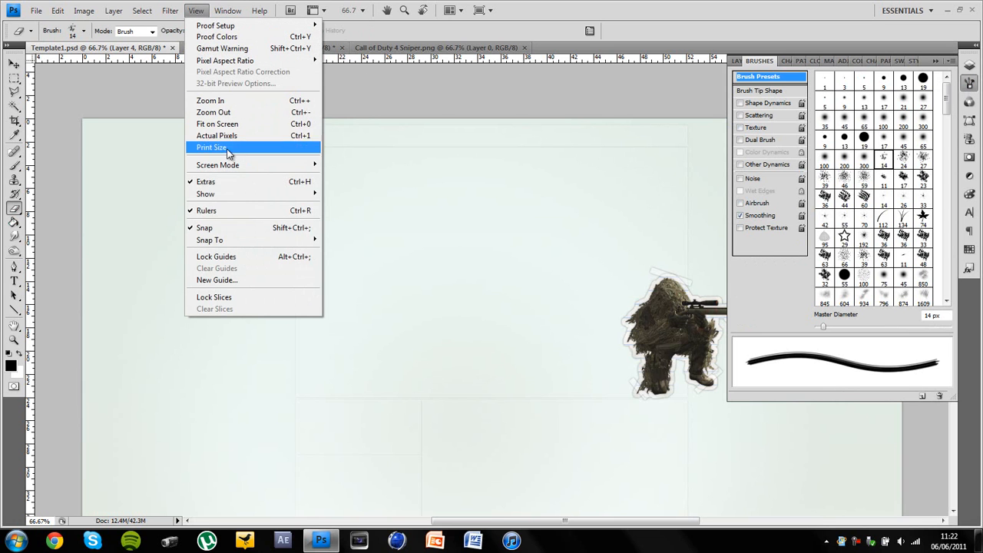
pyautogui.moveTo(227, 10)
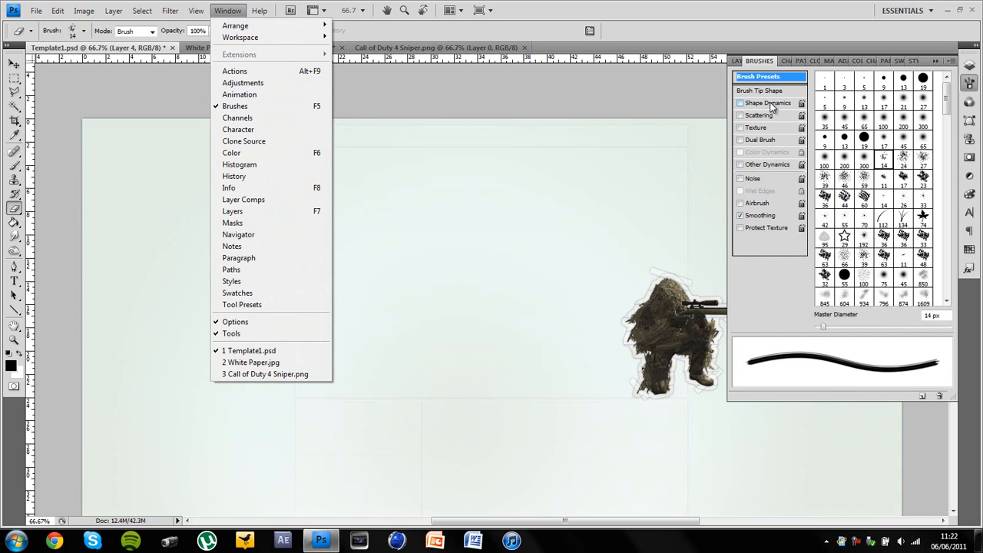
pyautogui.click(770, 103)
pyautogui.moveTo(948, 88); pyautogui.dragTo(955, 86)
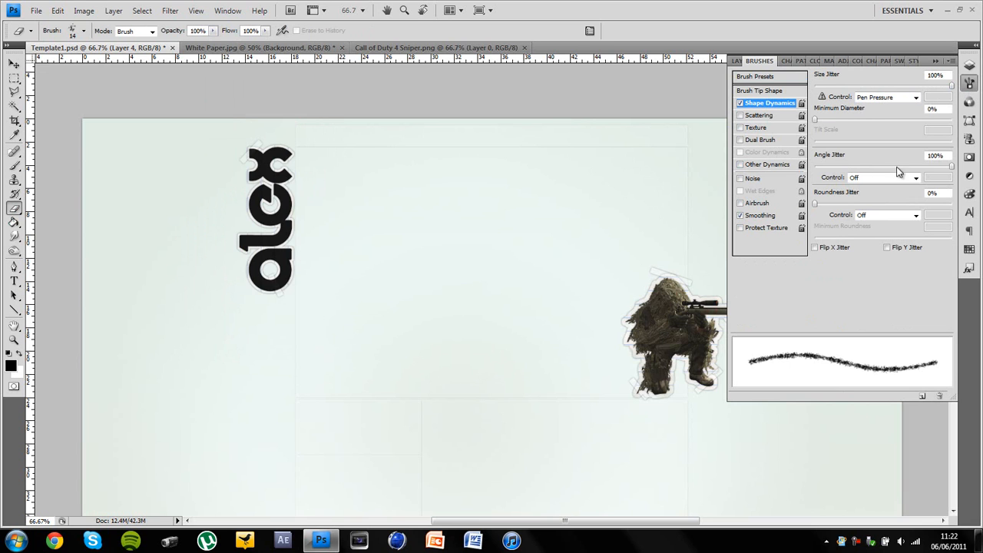
pyautogui.click(753, 165)
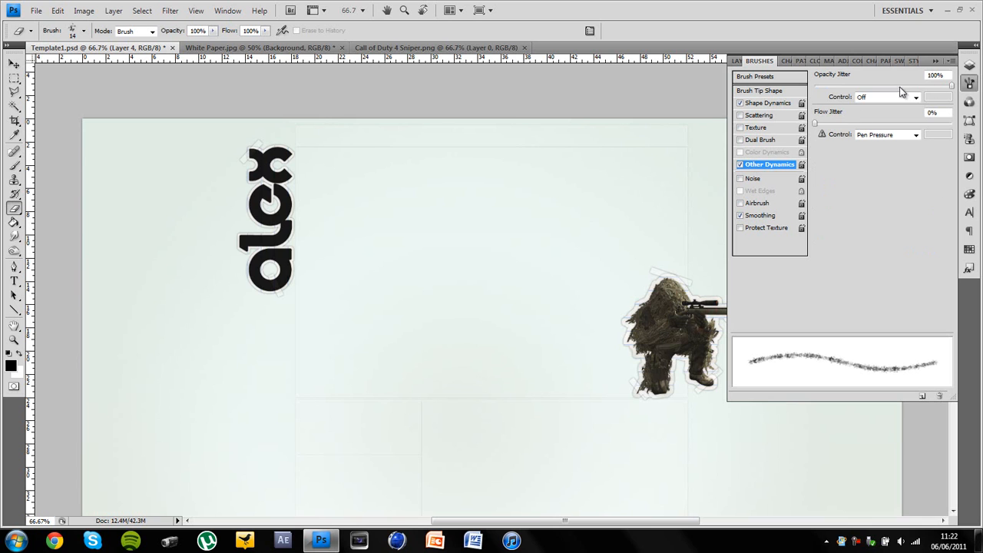
pyautogui.click(967, 65)
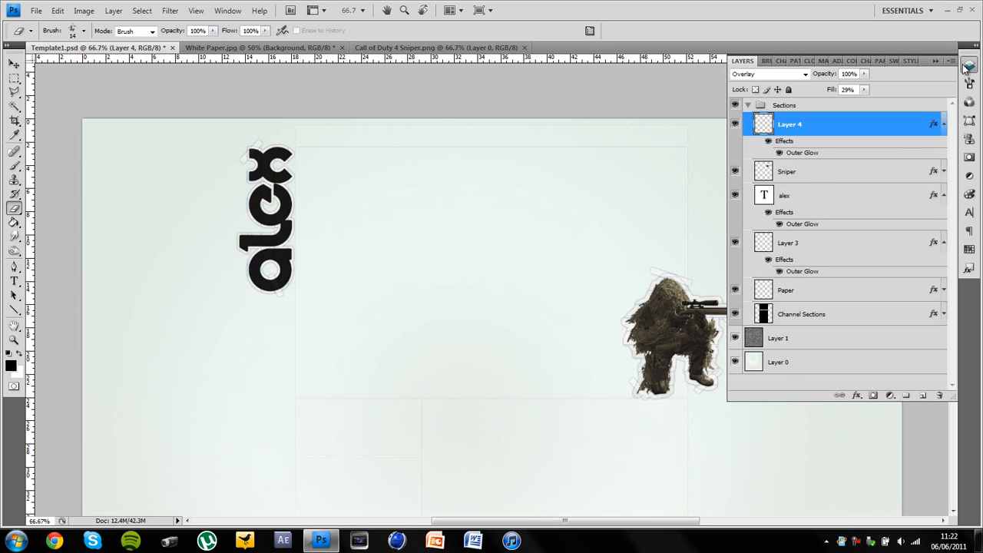
pyautogui.click(966, 68)
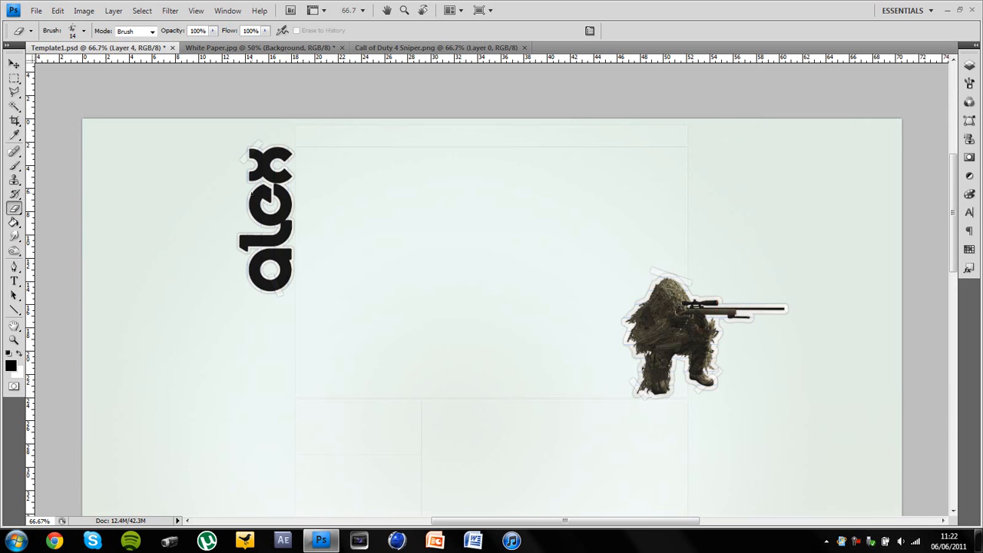
# Roughen the ends of the translucent strips on the title and sniper cut-outs with the Eraser
pyautogui.hotkey('ctrl', '+')
pyautogui.hotkey('ctrl', '+')
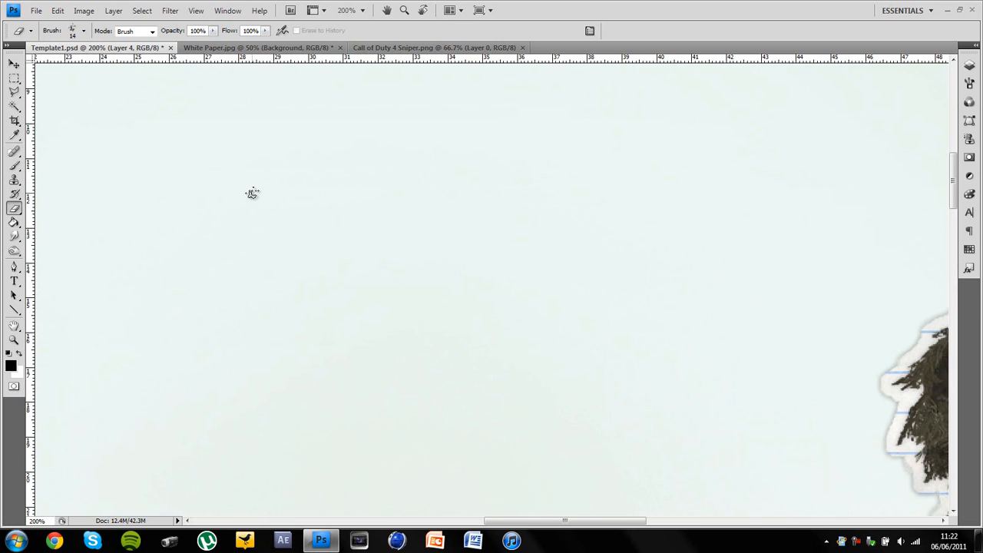
pyautogui.moveTo(479, 520); pyautogui.dragTo(476, 519)
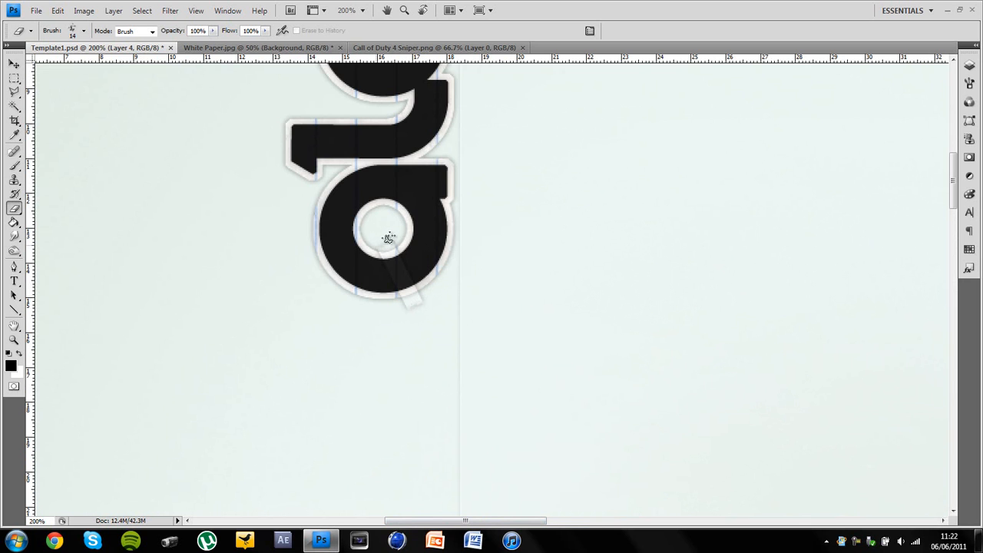
pyautogui.scroll(5, 239, 251)
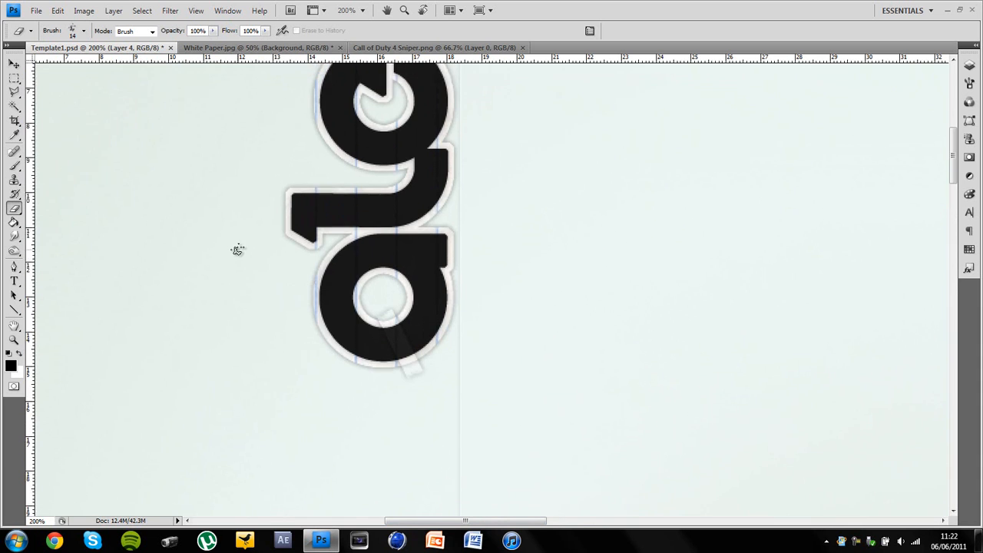
pyautogui.scroll(3, 238, 249)
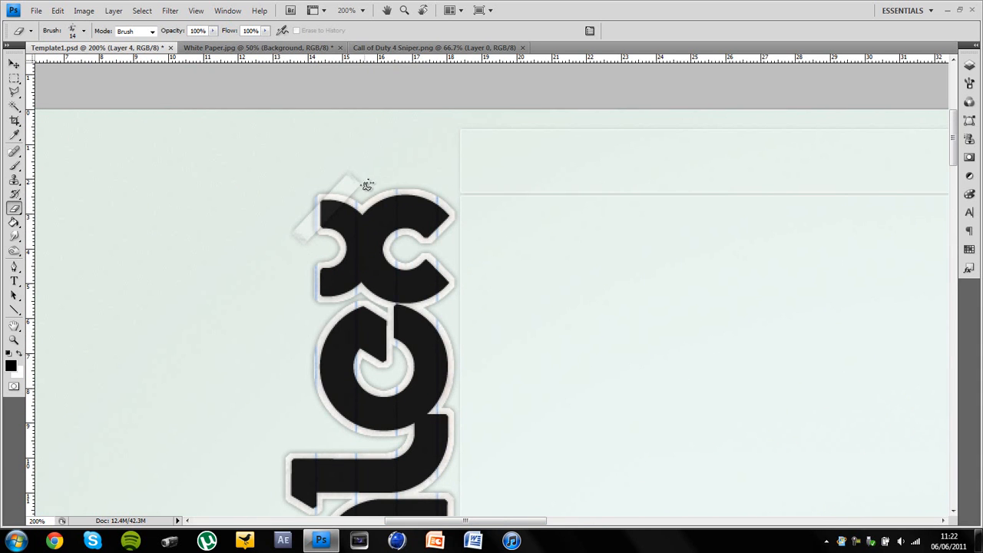
pyautogui.moveTo(535, 526); pyautogui.dragTo(737, 522)
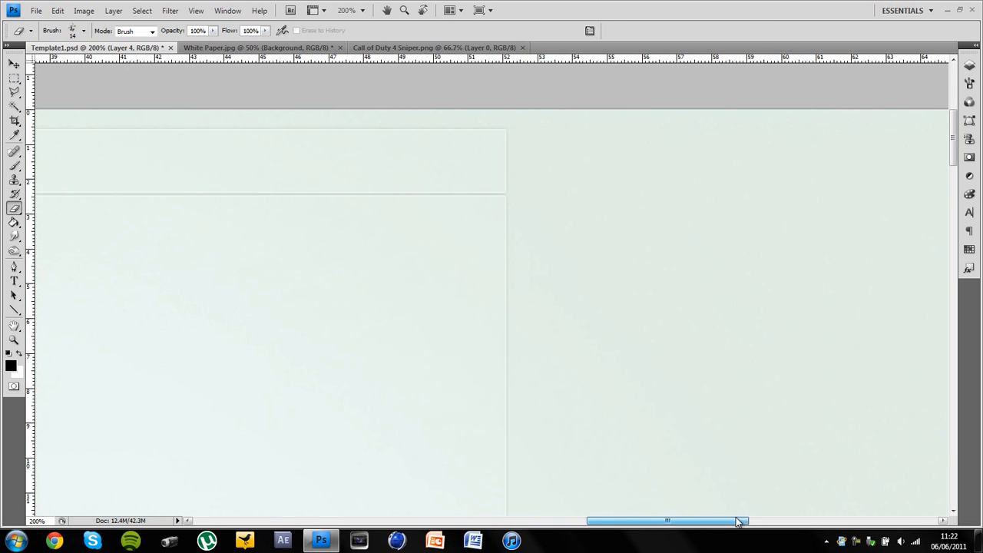
pyautogui.scroll(-5, 649, 338)
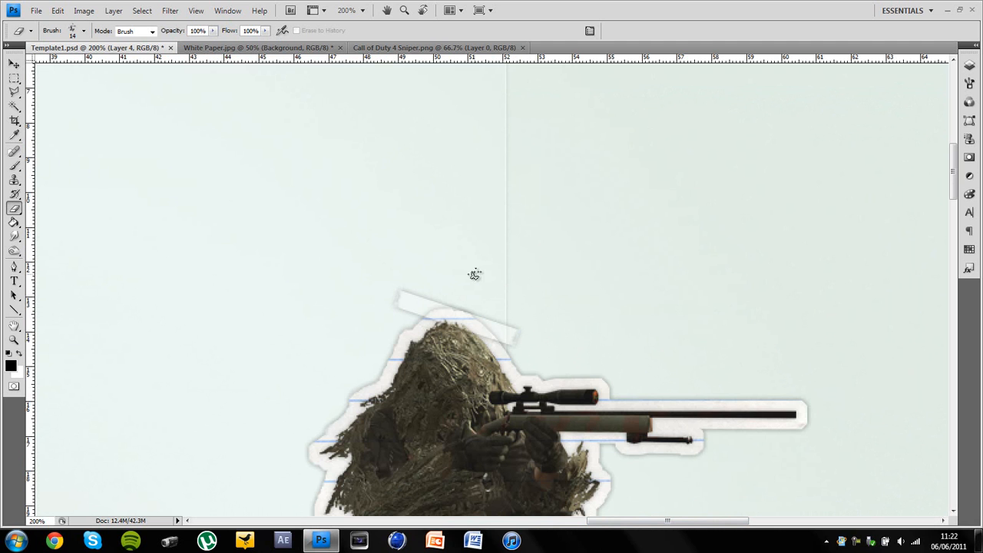
pyautogui.scroll(-4, 584, 281)
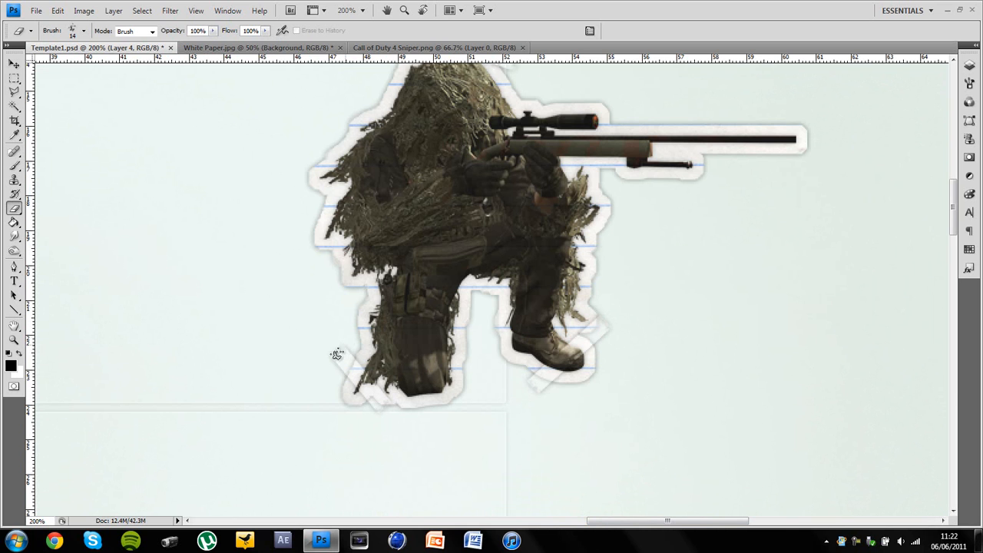
pyautogui.click(14, 61)
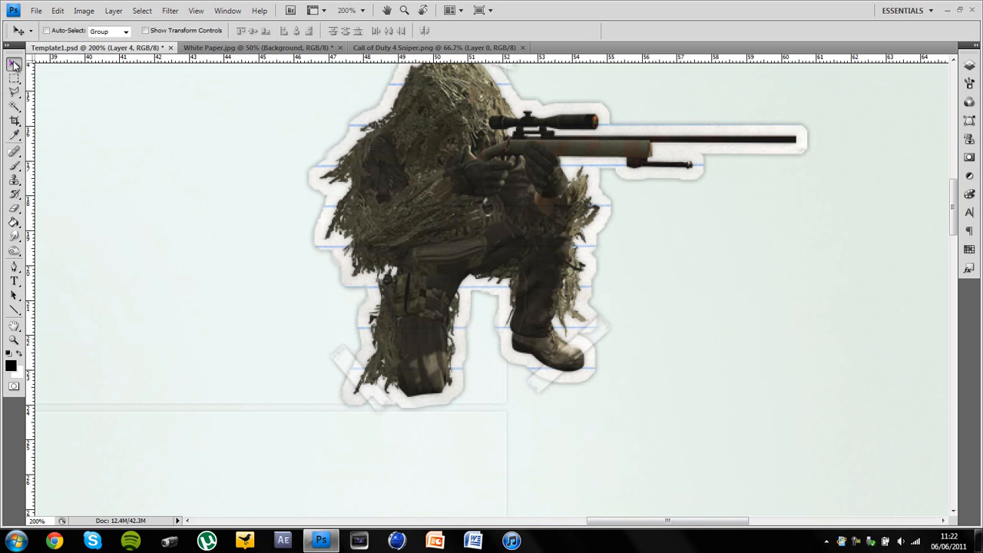
# Add a white (ffffff) Color Overlay with Normal blend mode to the vertical title's text layer
pyautogui.hotkey('ctrl', '-')
pyautogui.hotkey('ctrl', '-')
pyautogui.hotkey('ctrl', '-')
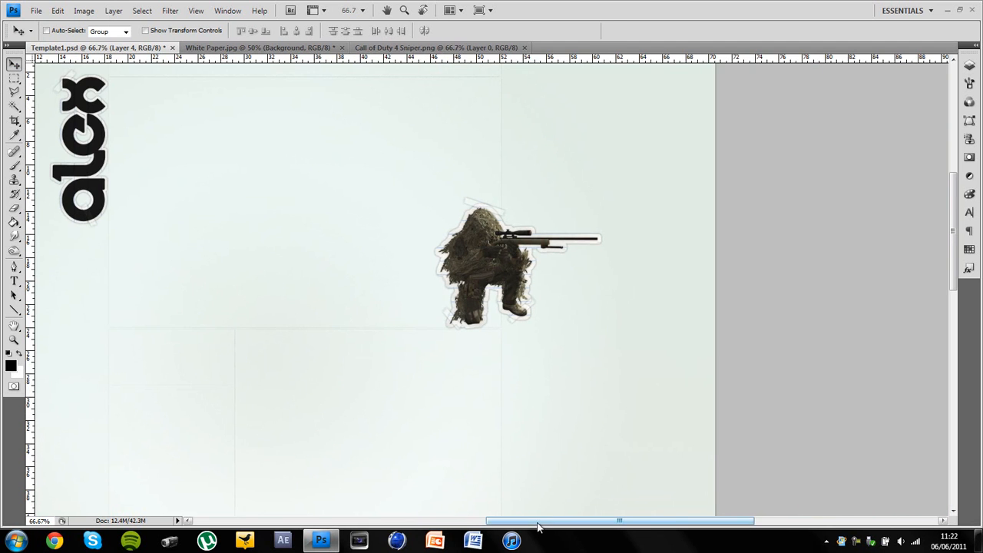
pyautogui.moveTo(537, 519); pyautogui.dragTo(493, 519)
pyautogui.scroll(2, 887, 118)
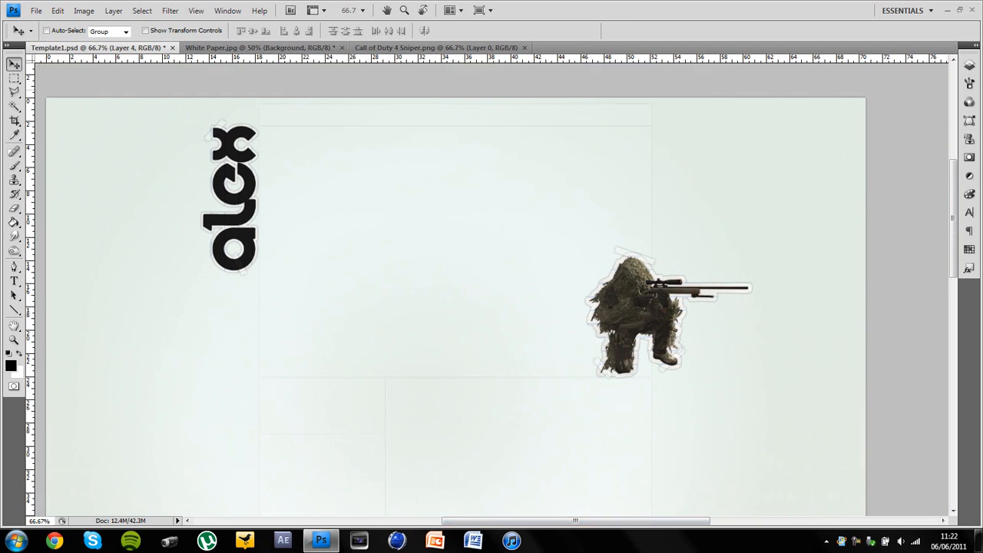
pyautogui.click(970, 66)
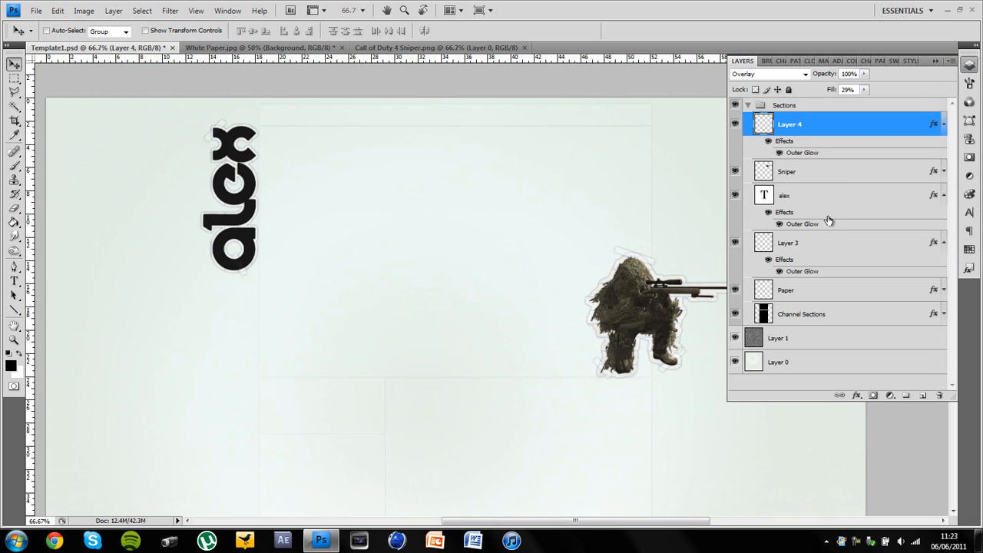
pyautogui.click(828, 205)
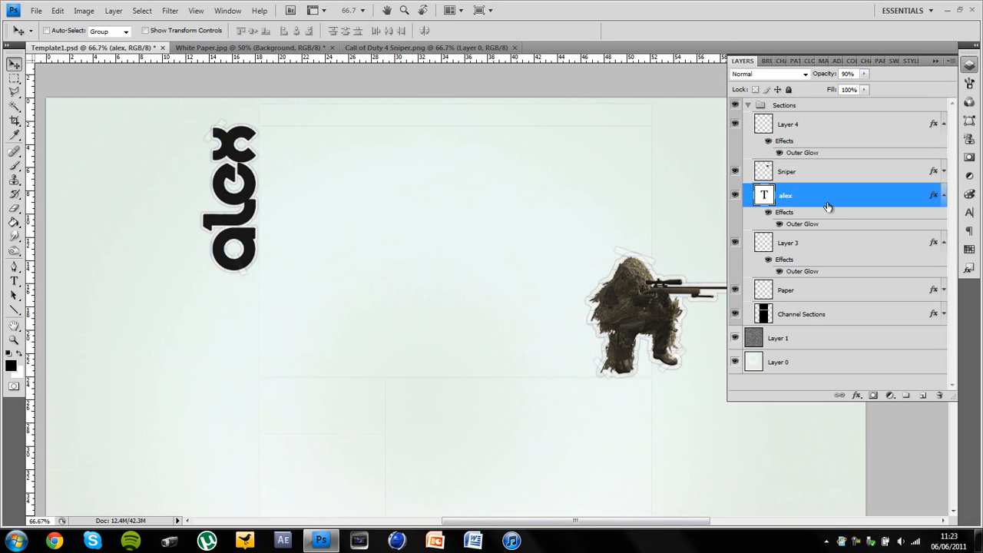
pyautogui.doubleClick(828, 206)
pyautogui.click(244, 263)
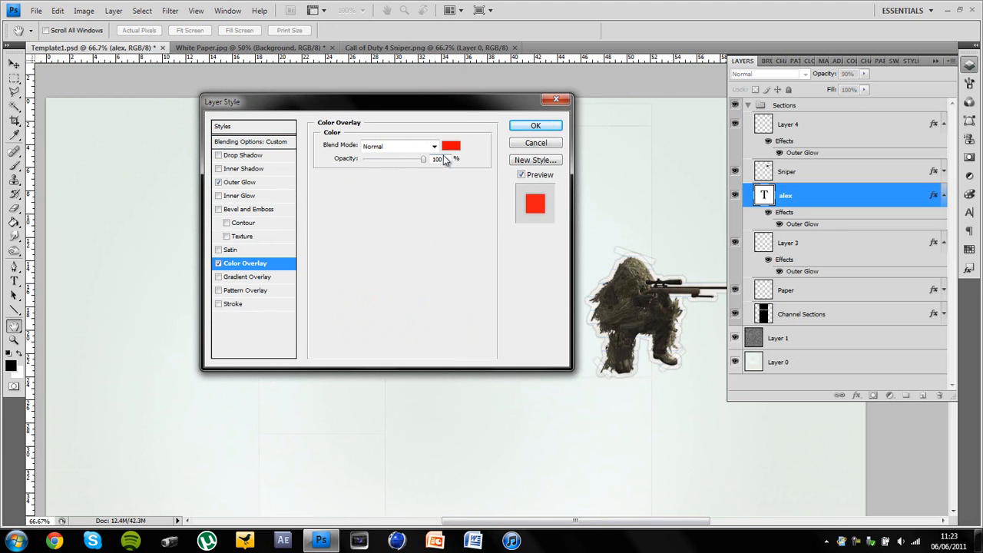
pyautogui.click(450, 148)
pyautogui.moveTo(166, 292); pyautogui.dragTo(114, 268)
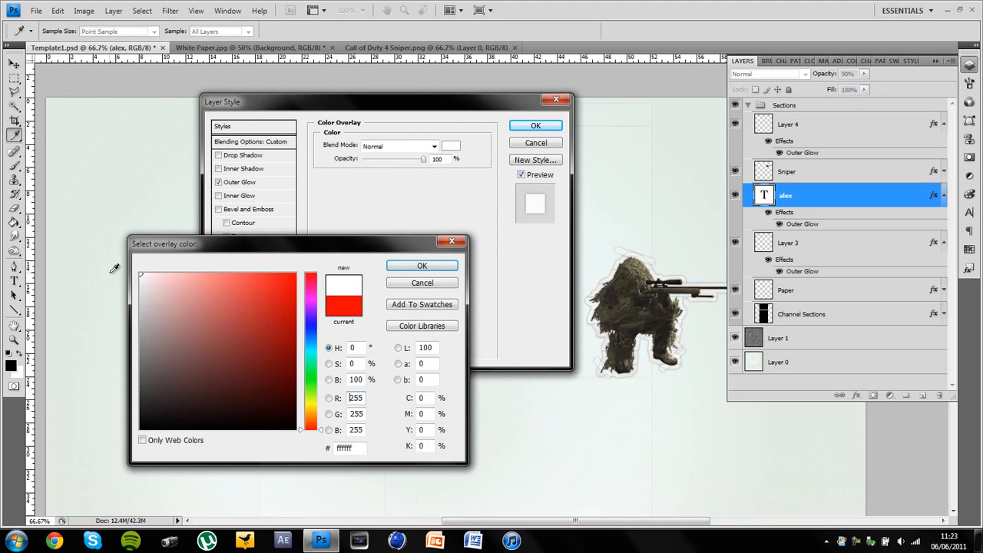
pyautogui.click(421, 267)
# Lower the Color Overlay's opacity until the title is dark grey, and apply the layer style
pyautogui.moveTo(469, 108); pyautogui.dragTo(559, 144)
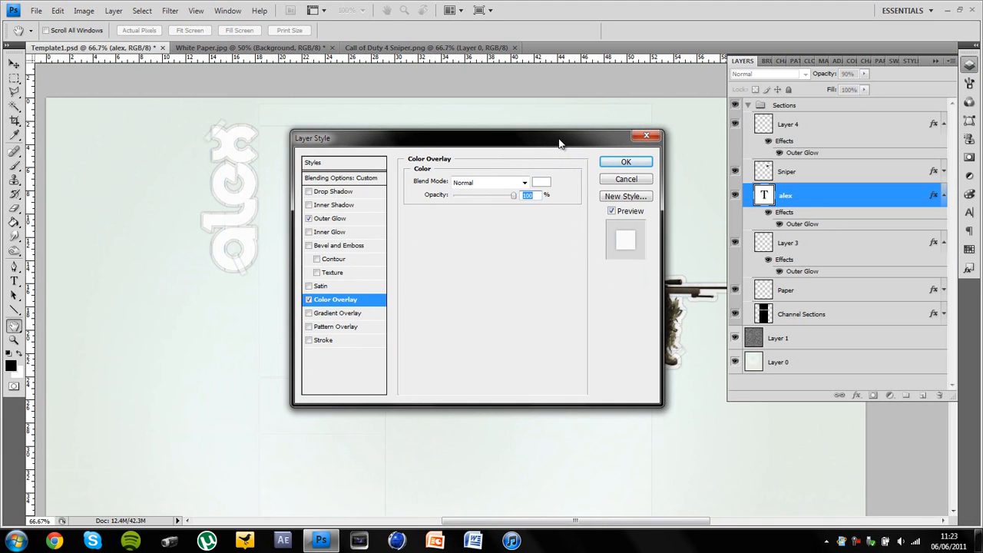
pyautogui.moveTo(497, 198); pyautogui.dragTo(474, 197)
pyautogui.click(616, 162)
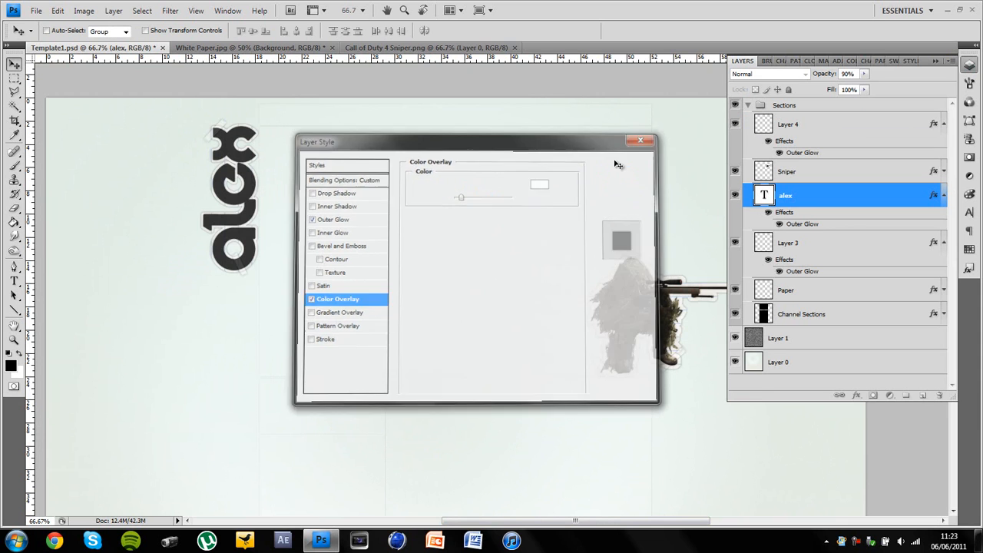
pyautogui.click(969, 65)
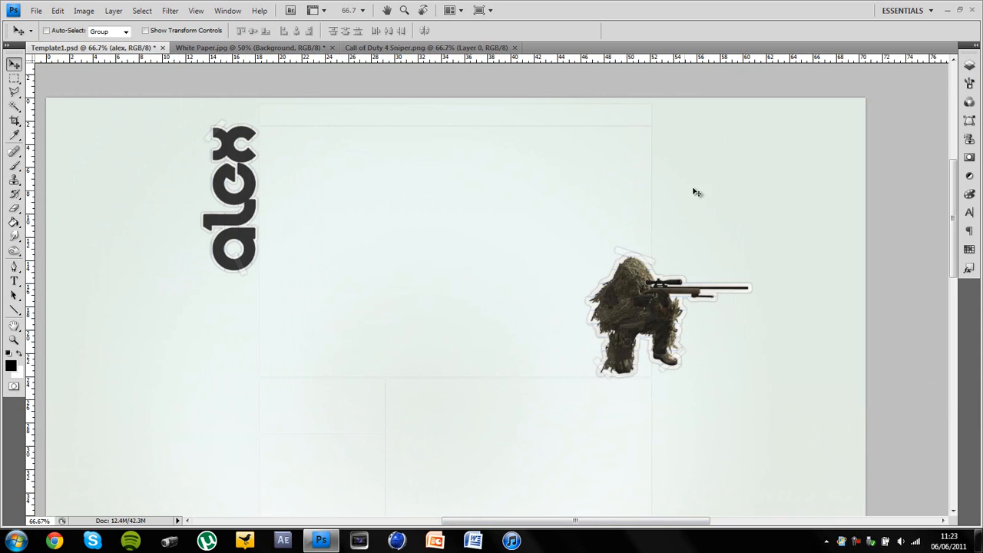
pyautogui.scroll(-2, 664, 202)
pyautogui.scroll(-8, 664, 202)
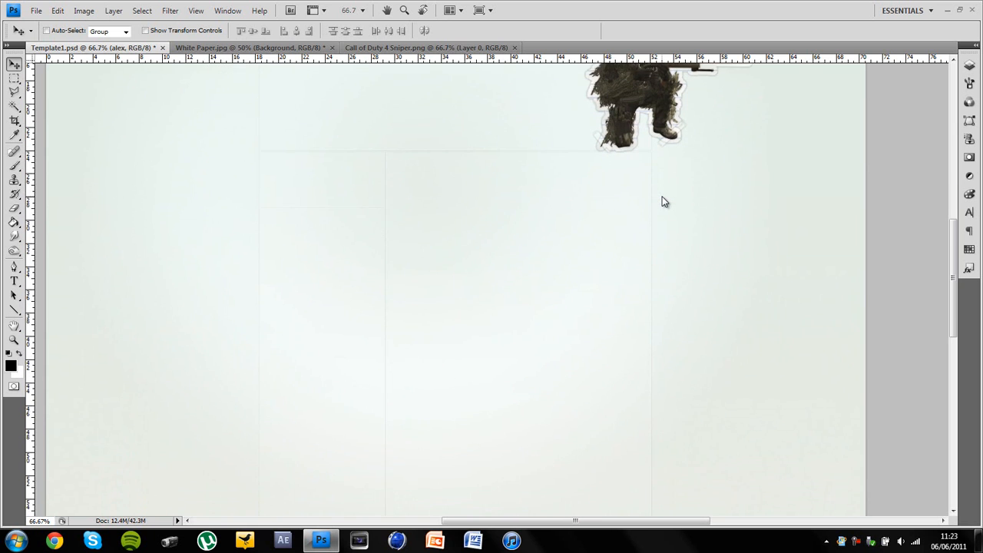
pyautogui.scroll(9, 665, 202)
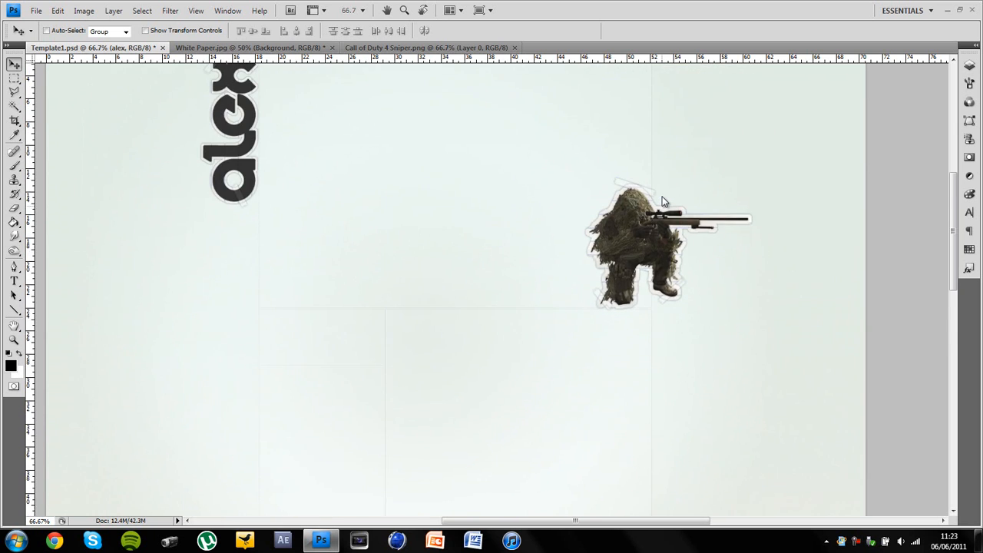
pyautogui.scroll(1, 664, 202)
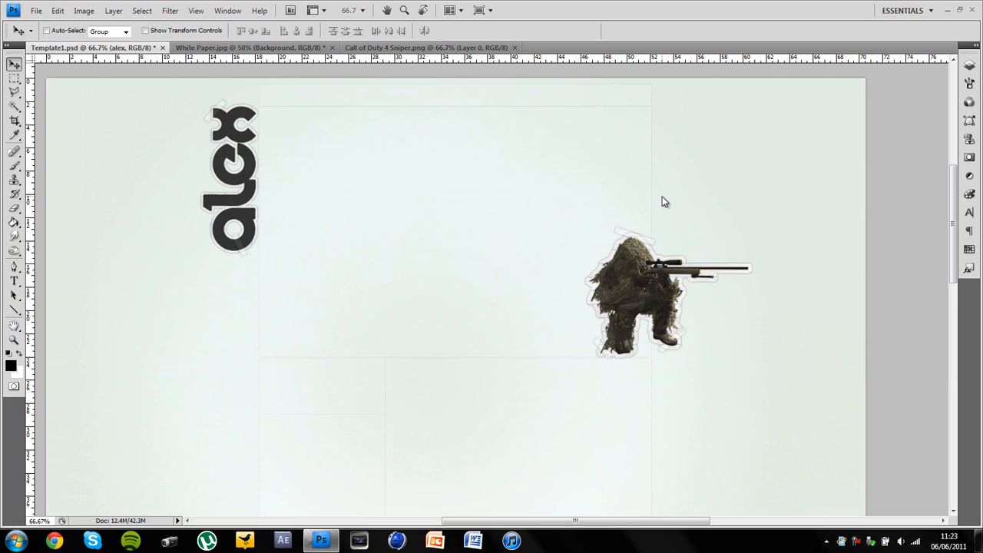